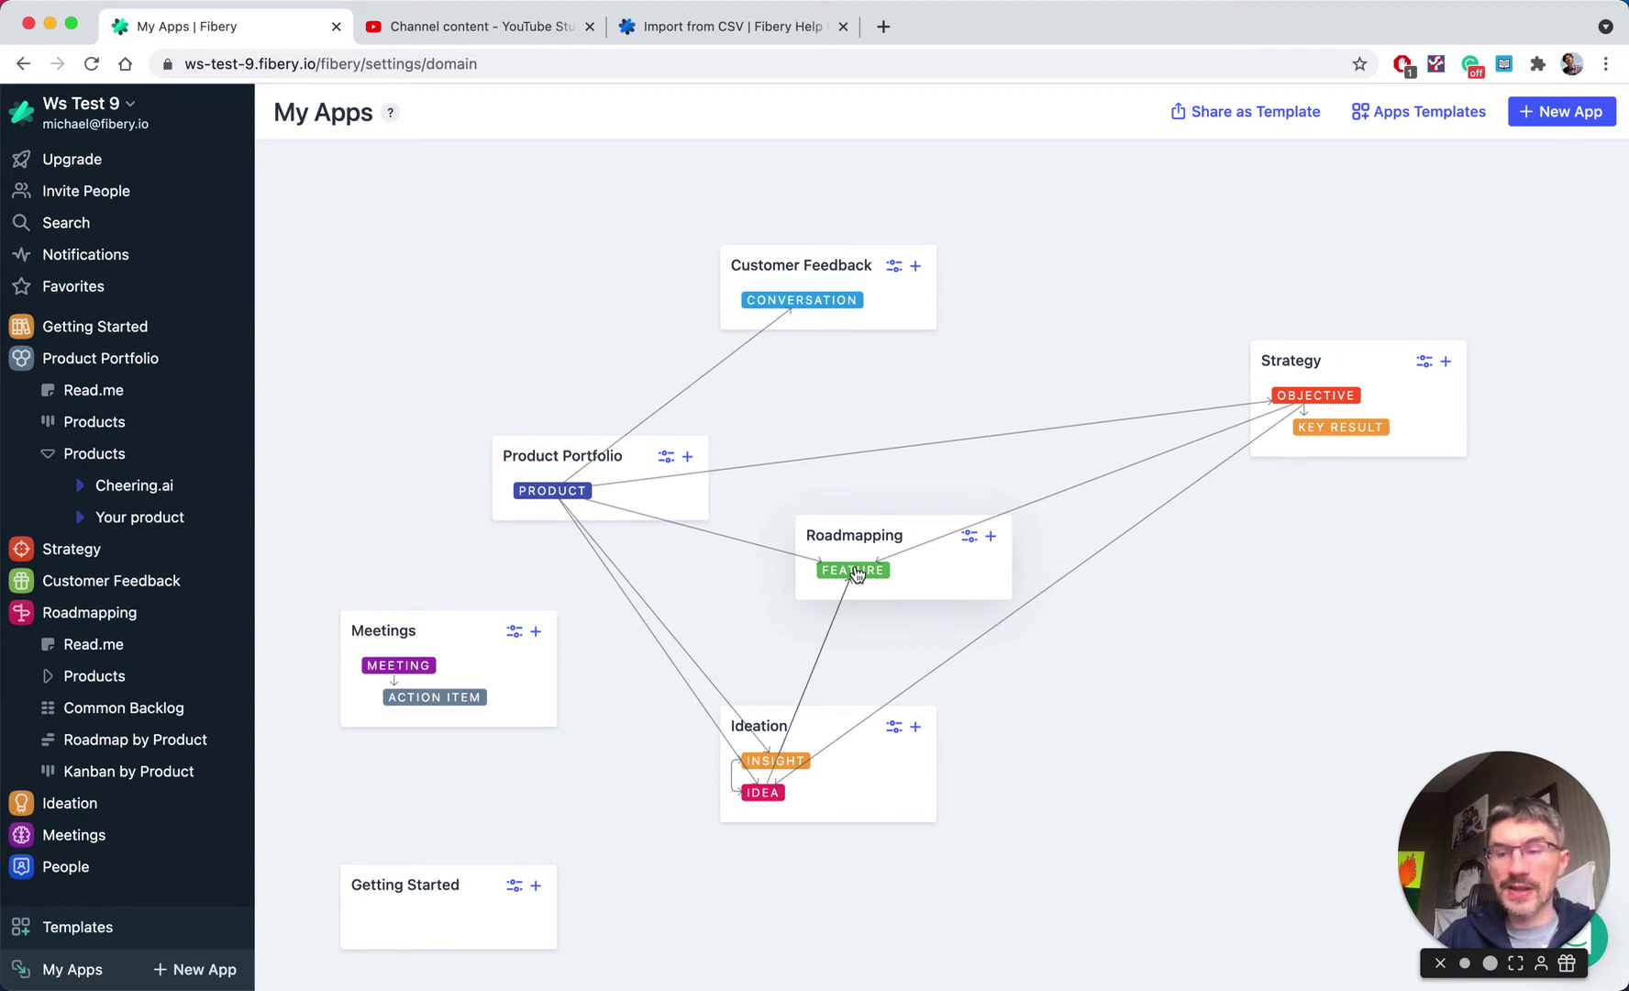
Step: Preview User Stories.csv from the Desktop folder in Finder and return to the Fibery workspace in the browser
left_click(1578, 160)
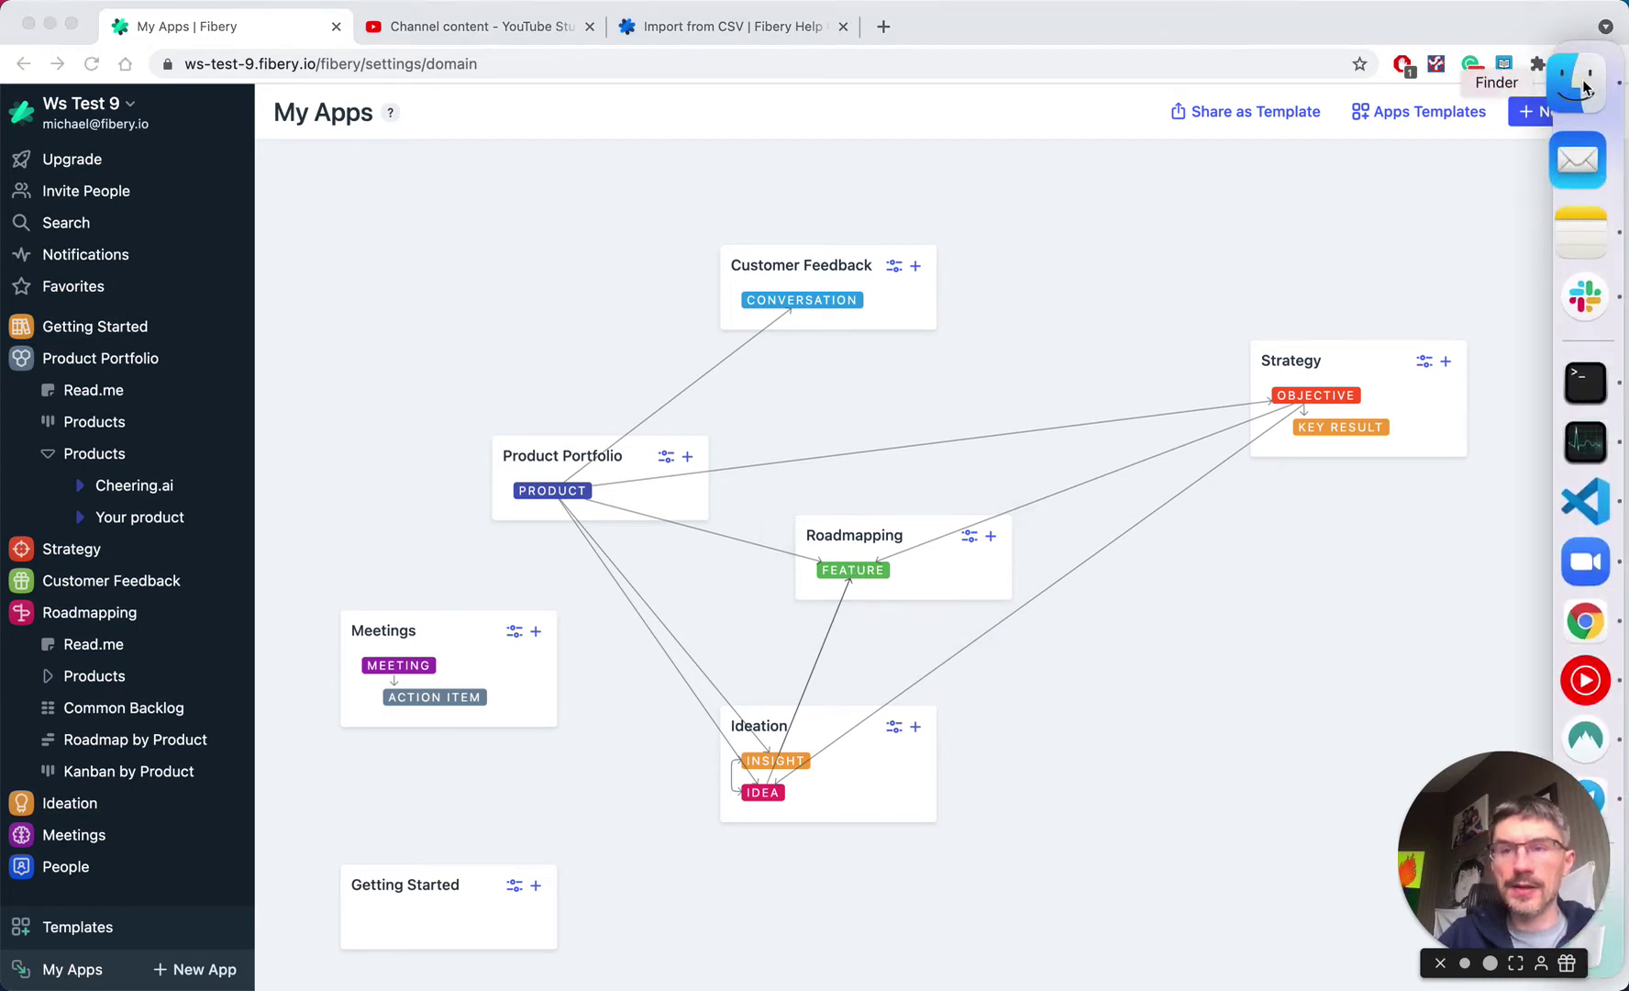
key("space")
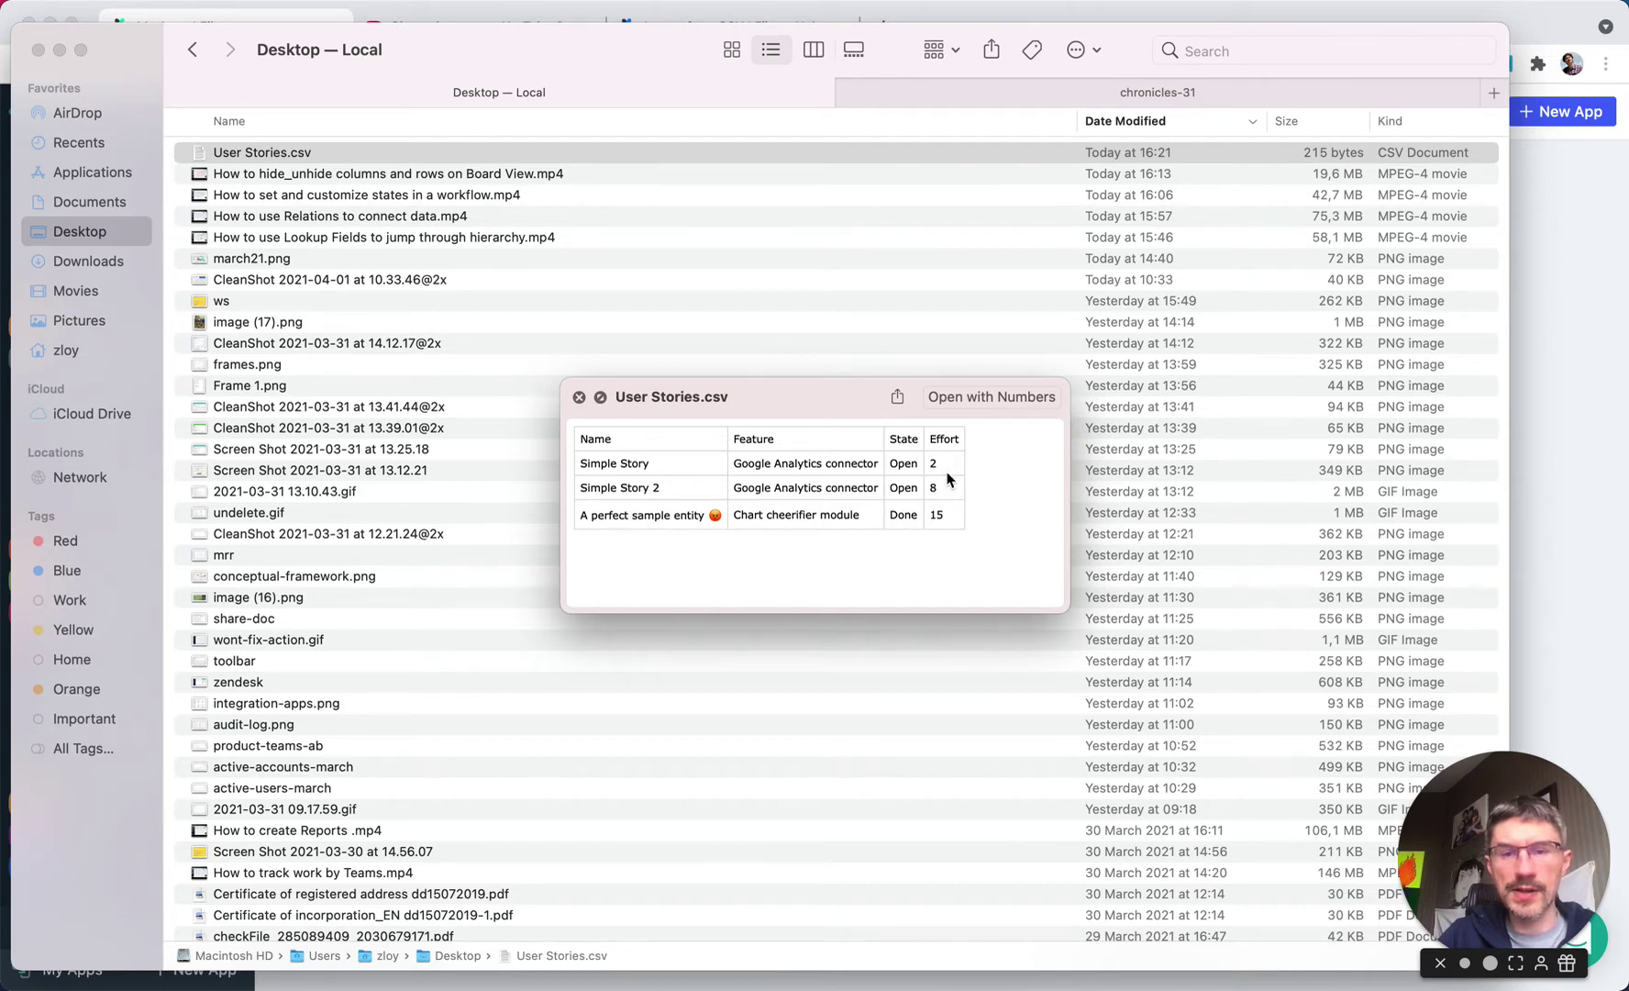
left_click(579, 396)
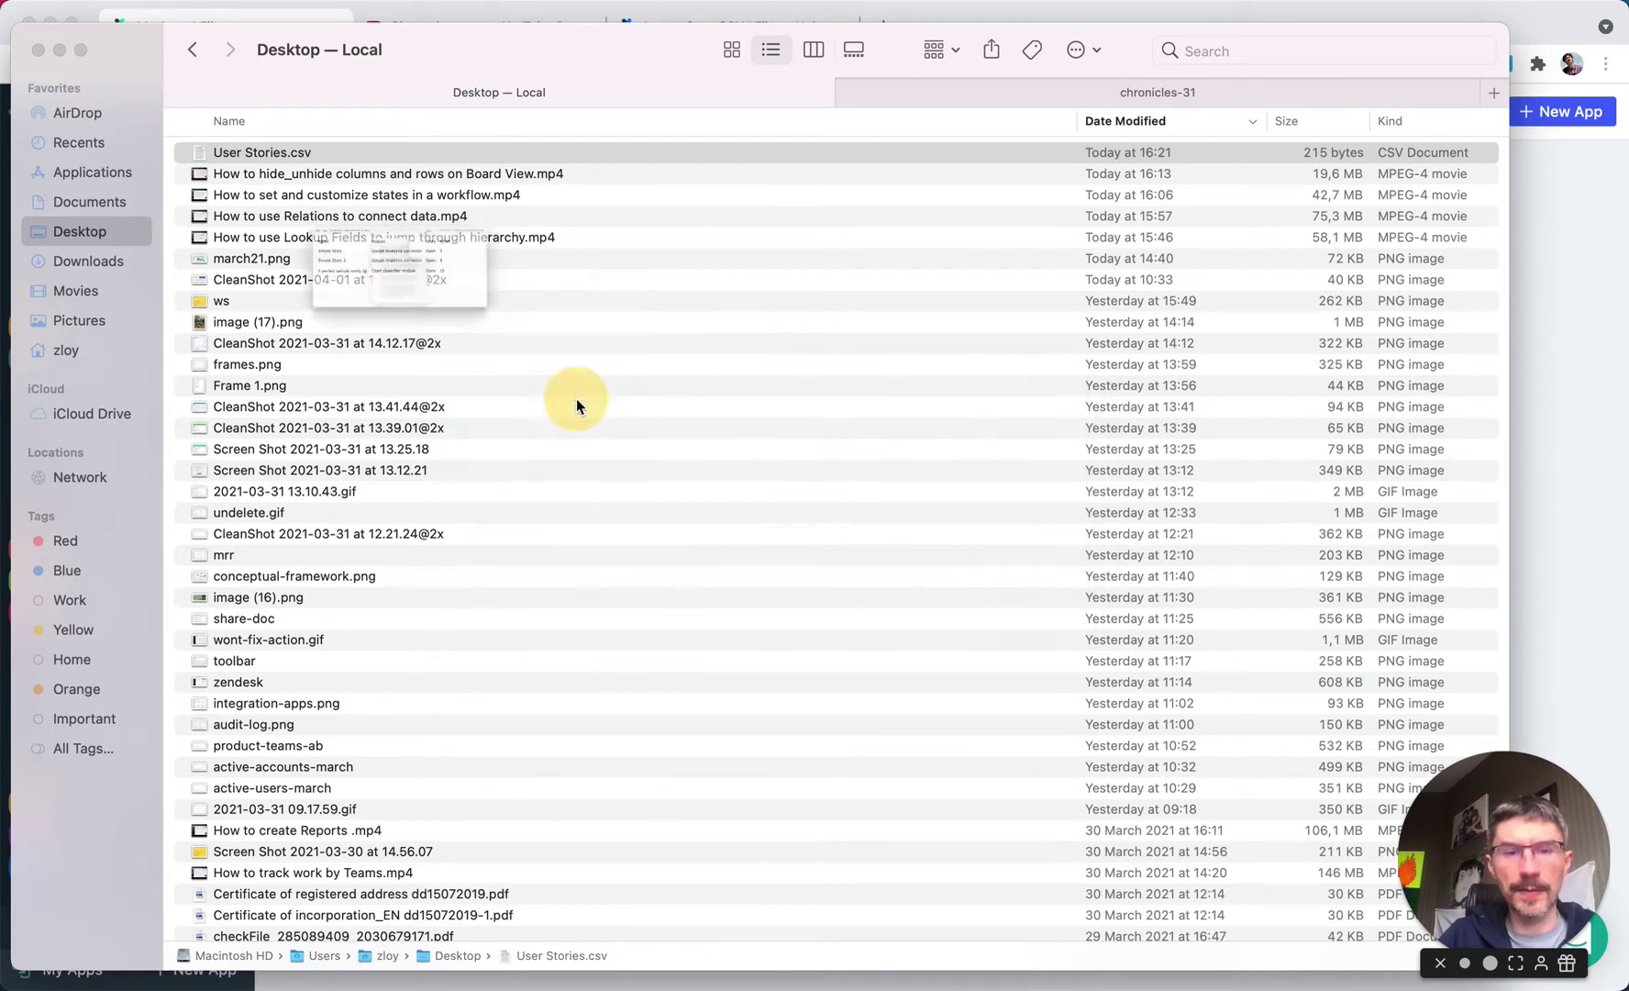
key("super+Tab")
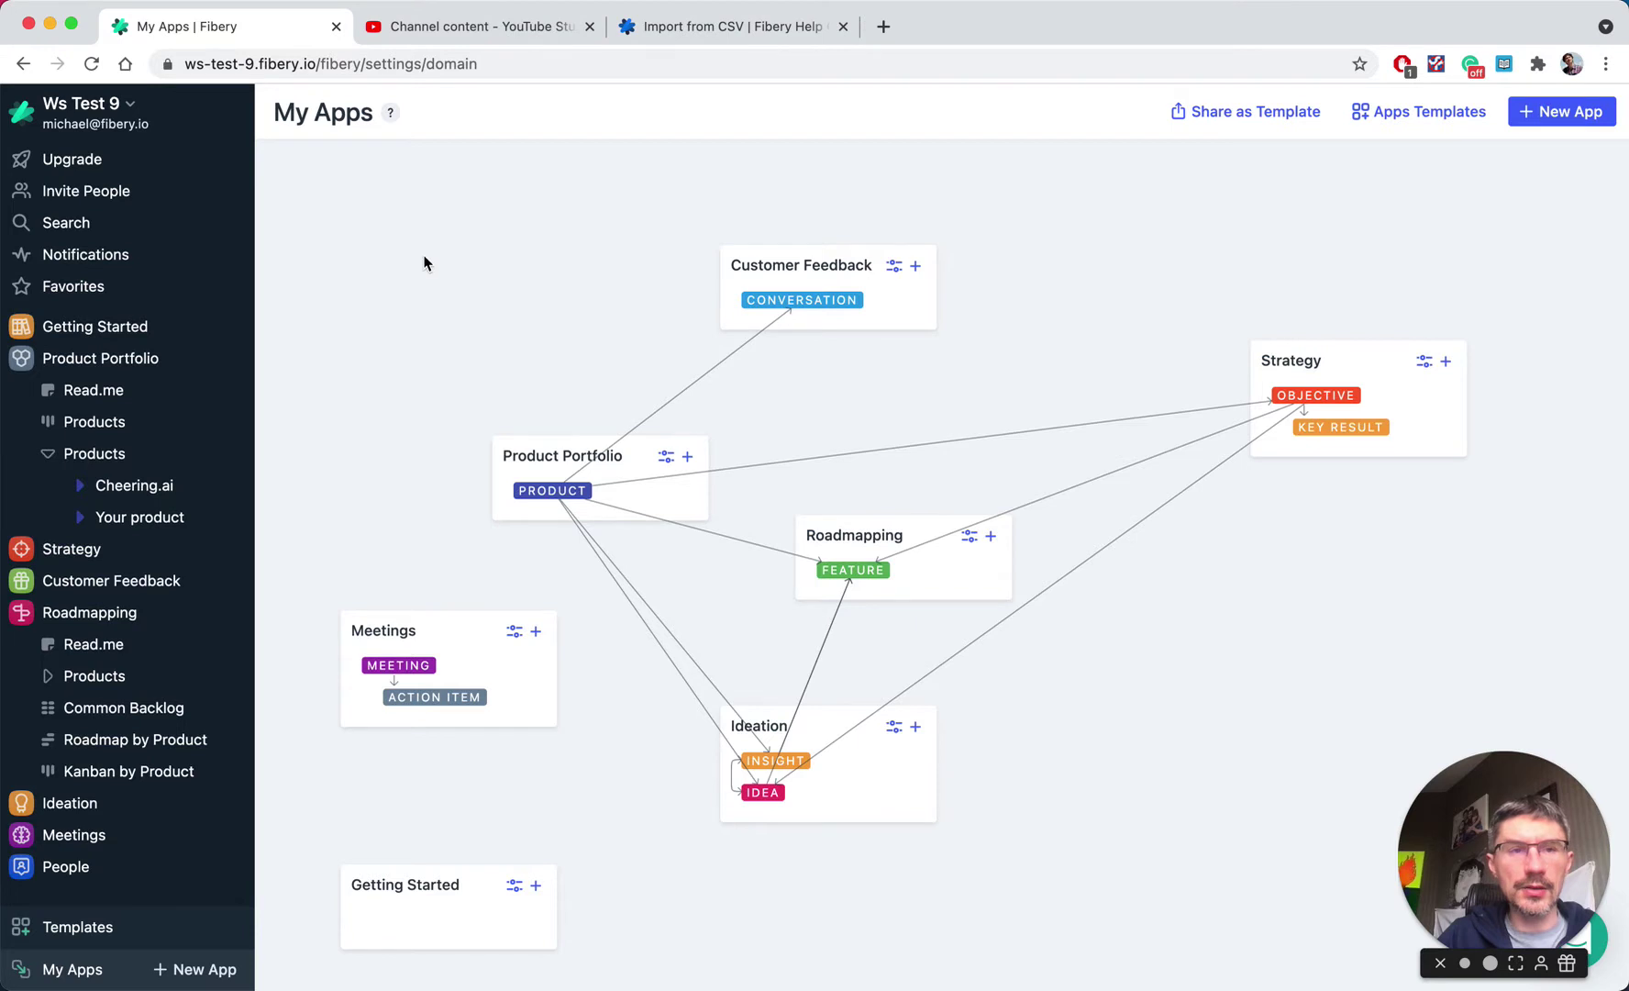
Step: Start a CSV data import into a new type and load User Stories.csv from the Desktop
left_click(120, 108)
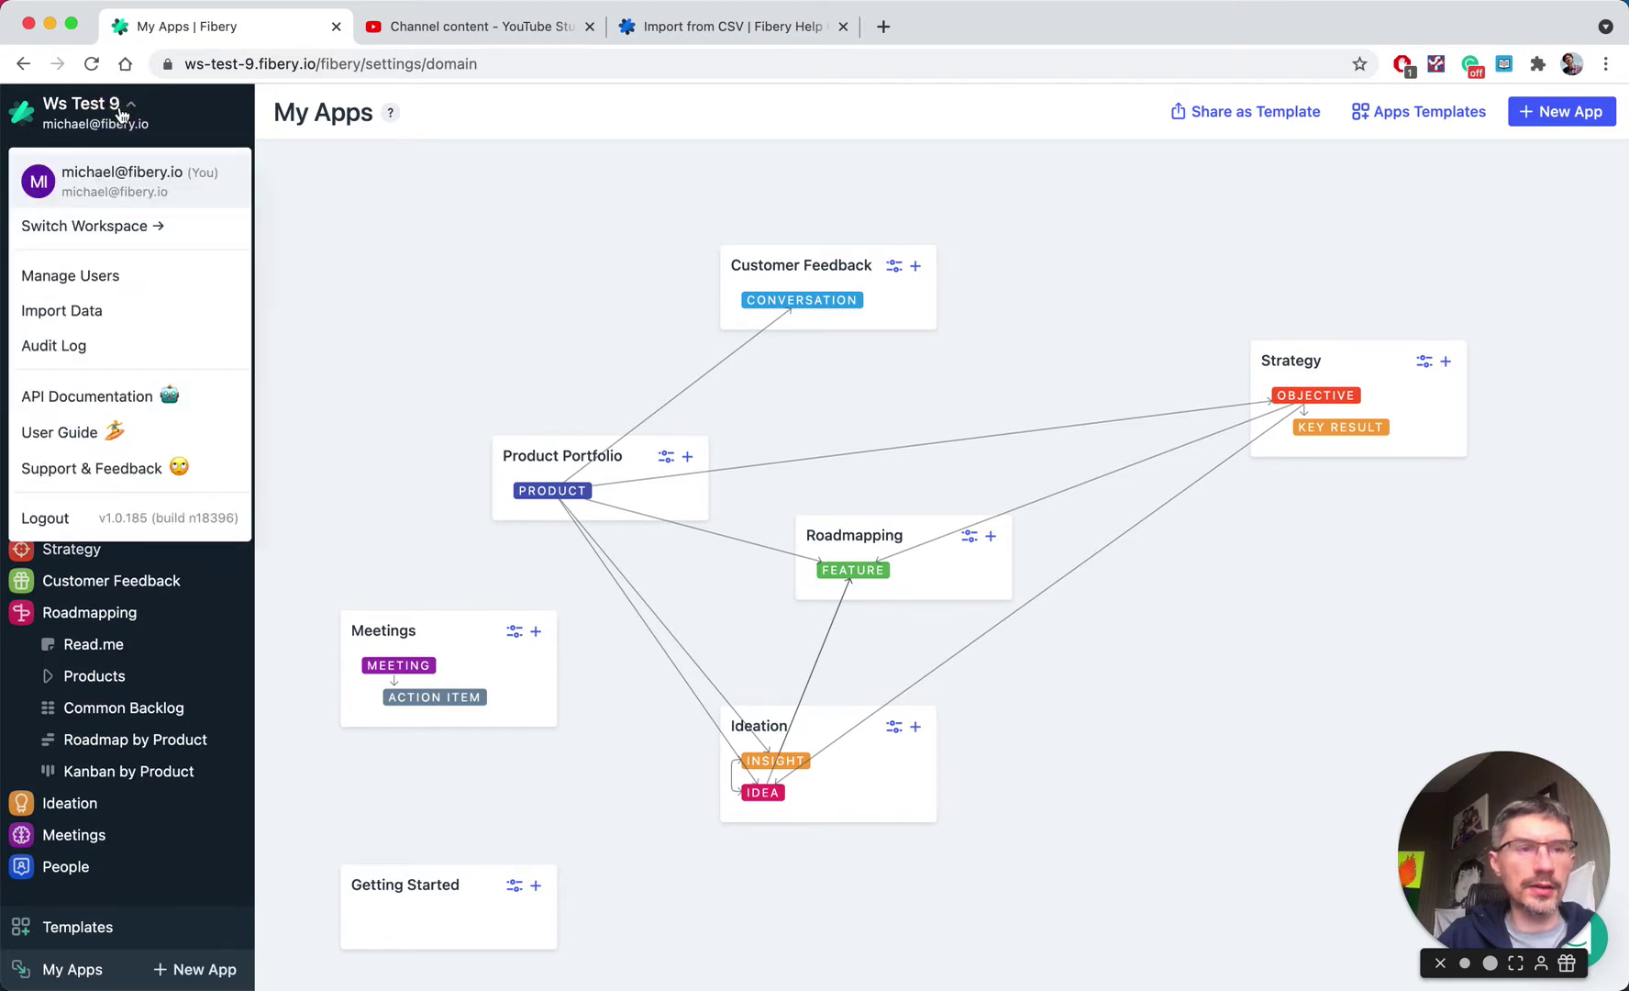
left_click(87, 316)
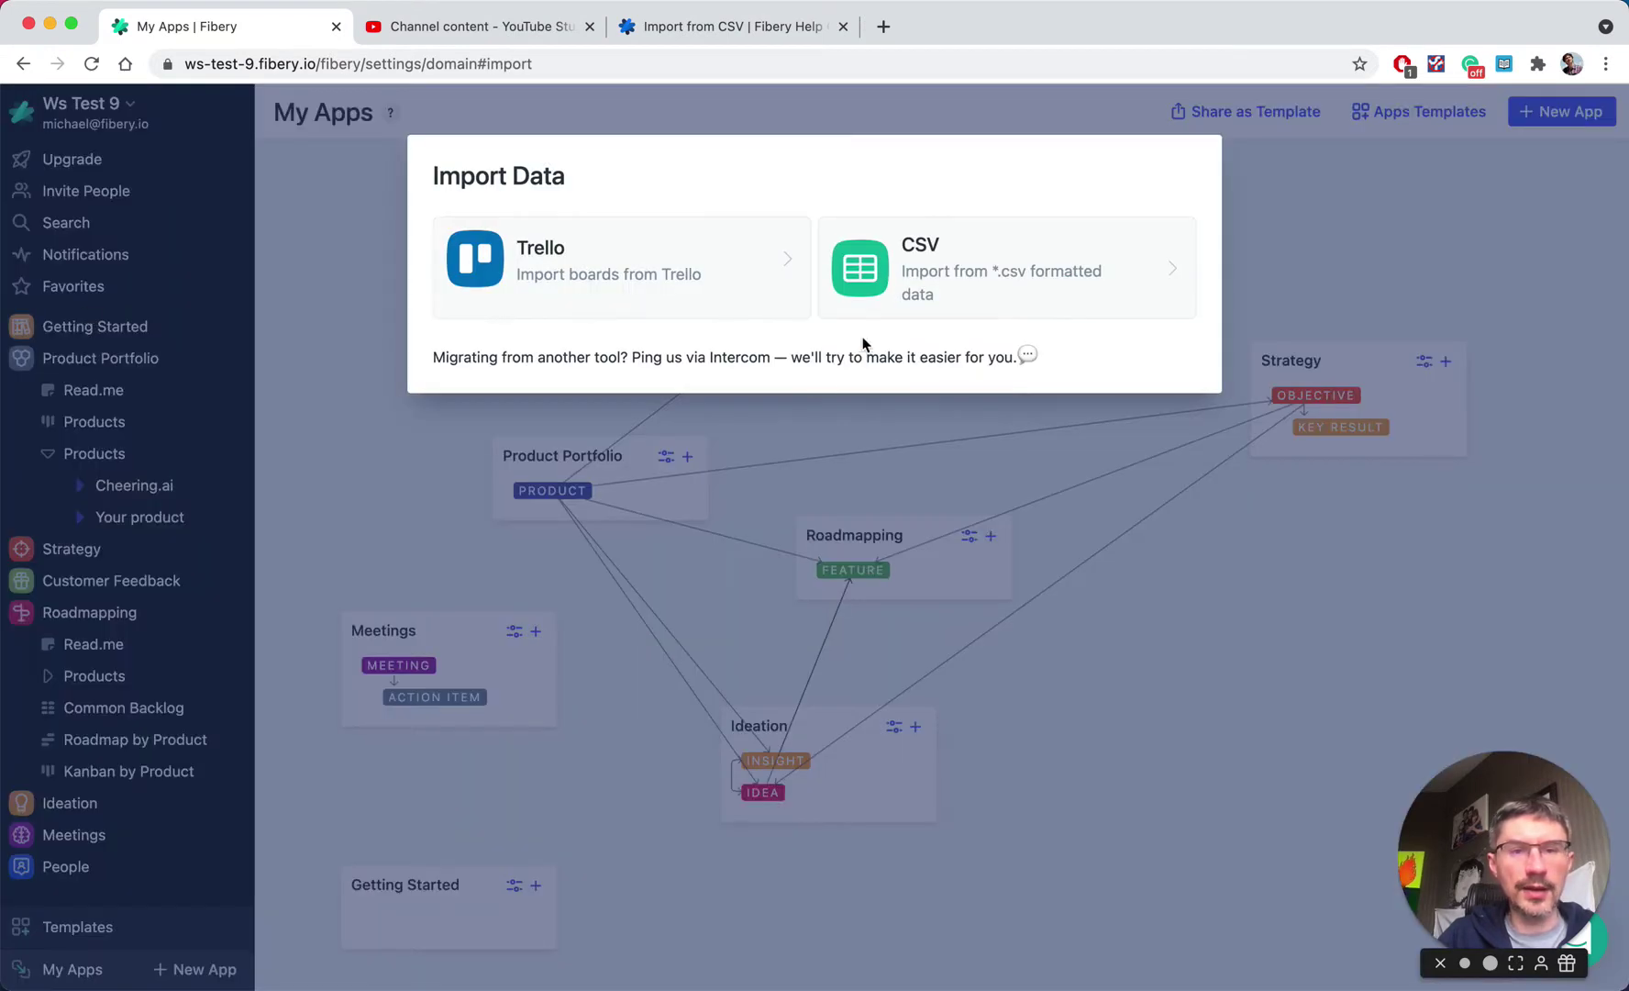
left_click(965, 268)
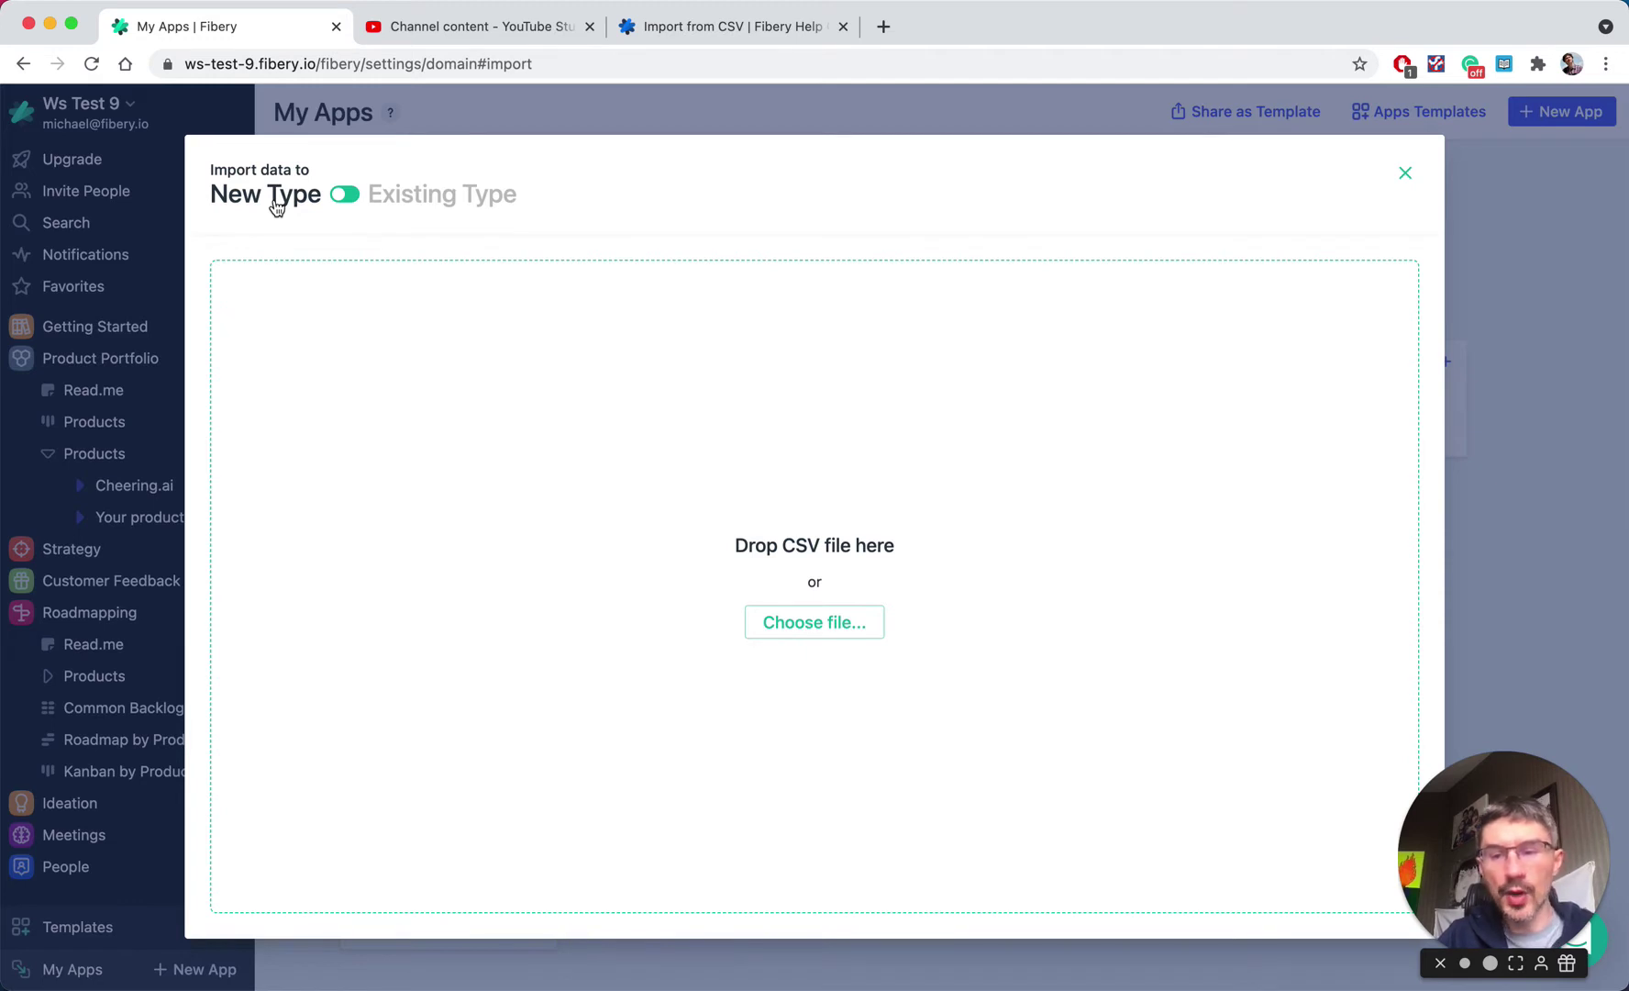
left_click(349, 194)
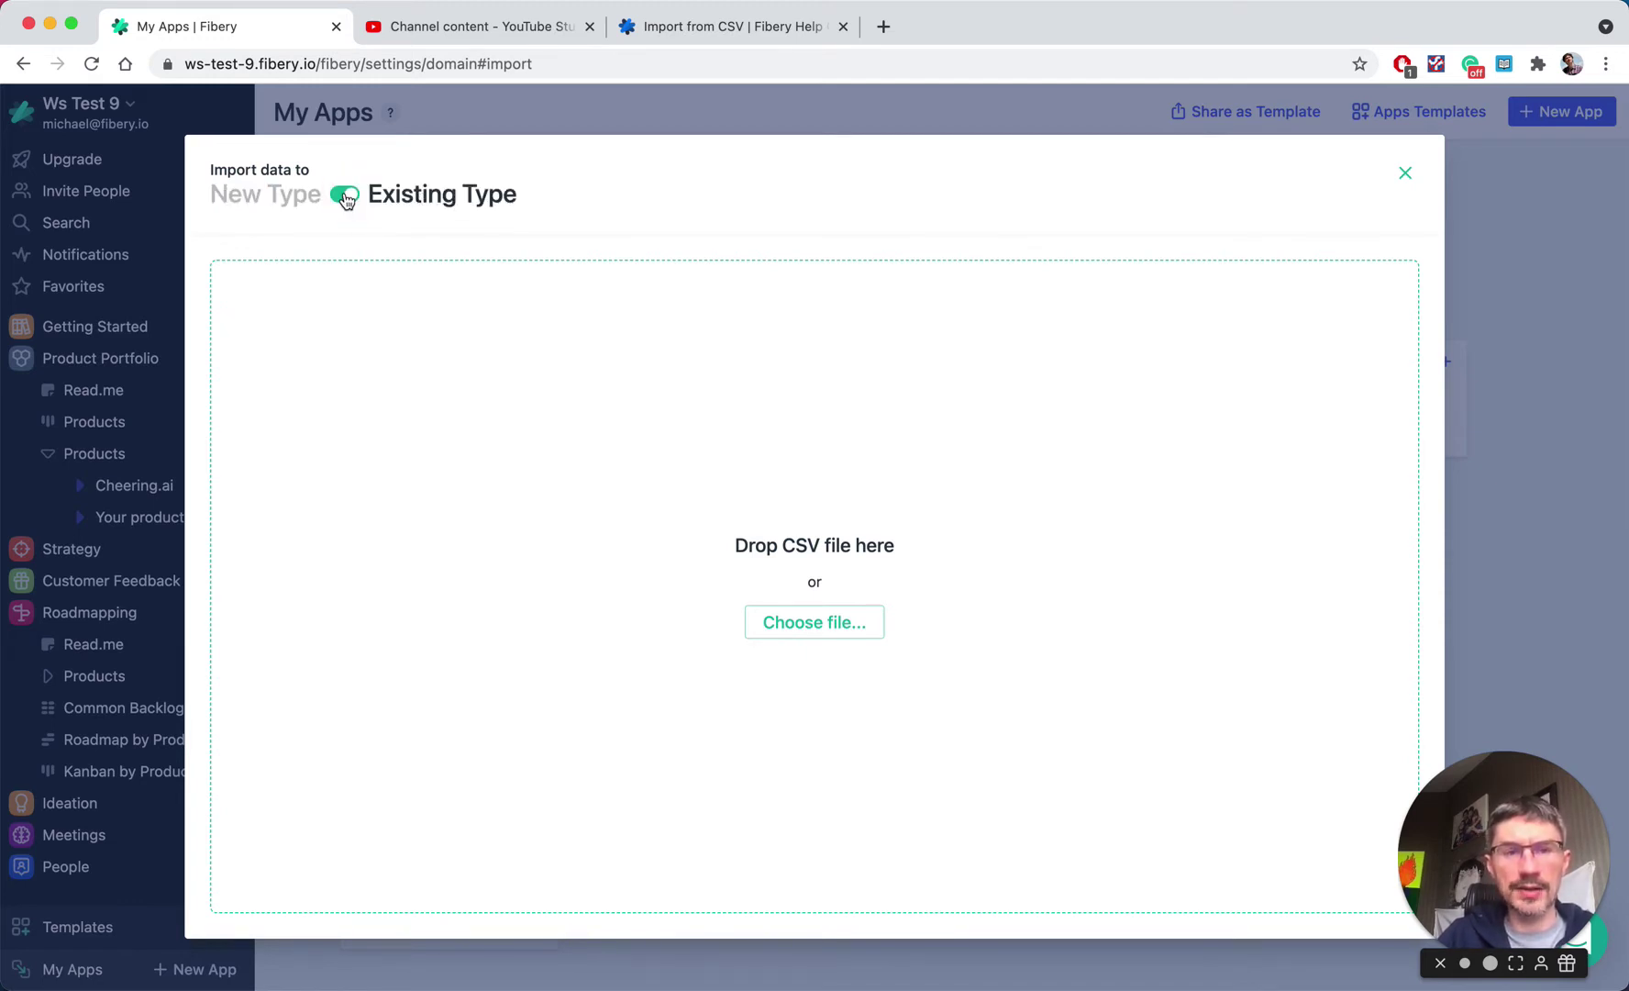
left_click(346, 195)
left_click(795, 622)
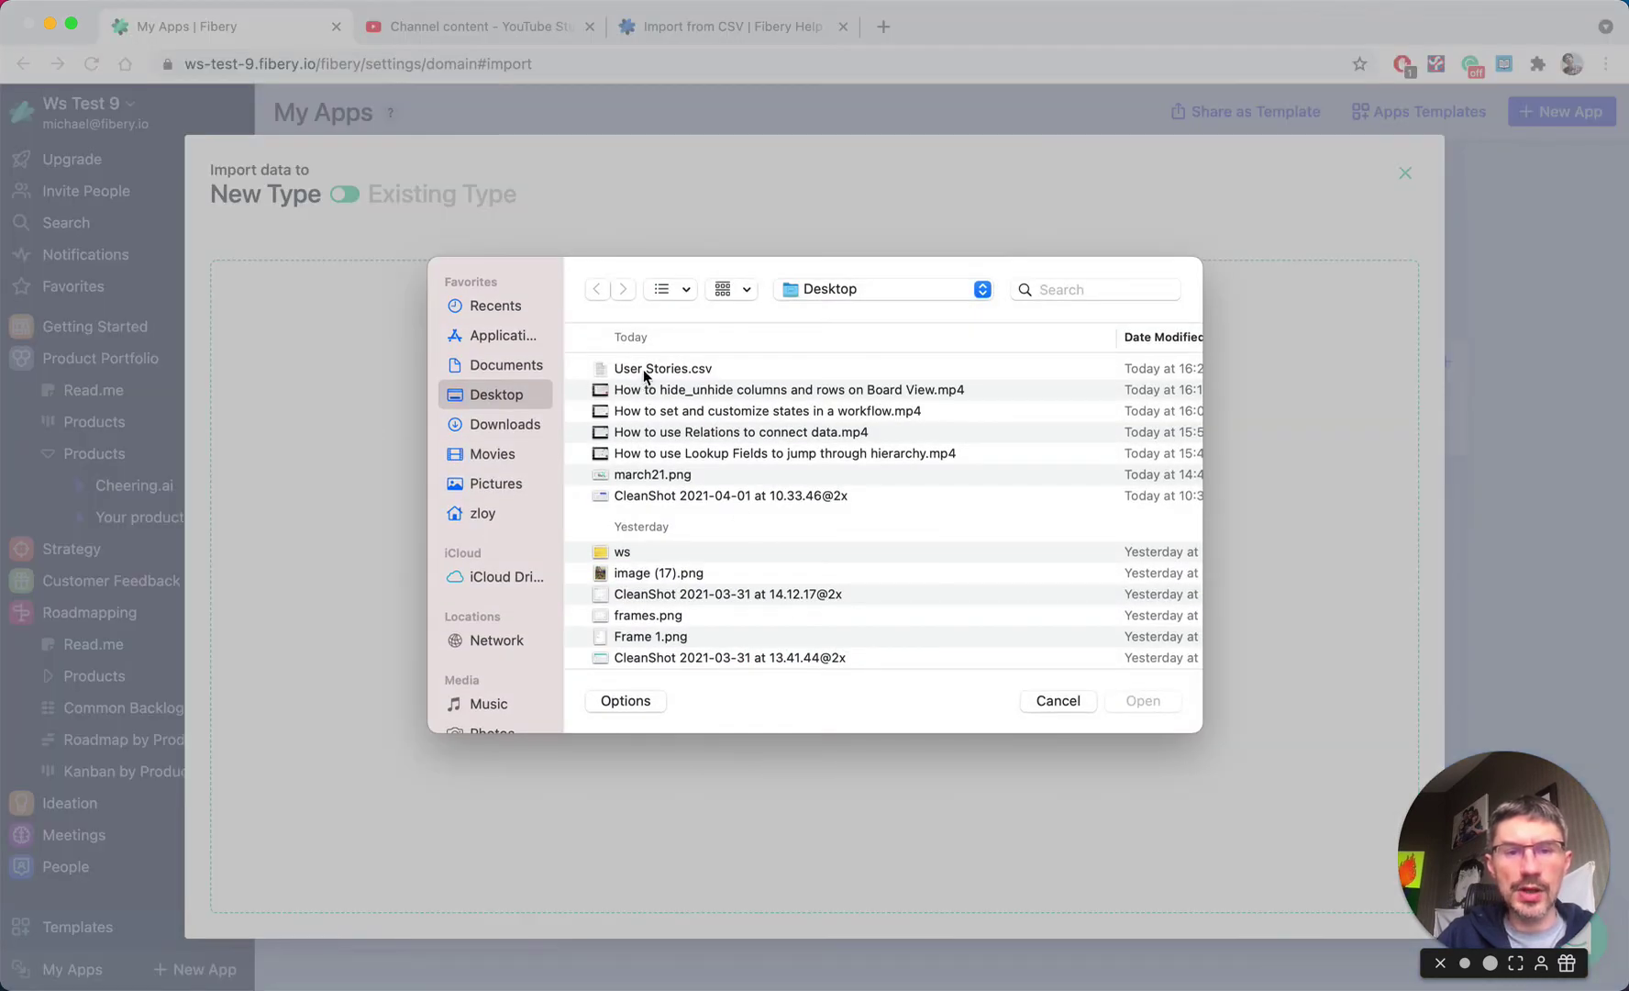
double_click(647, 368)
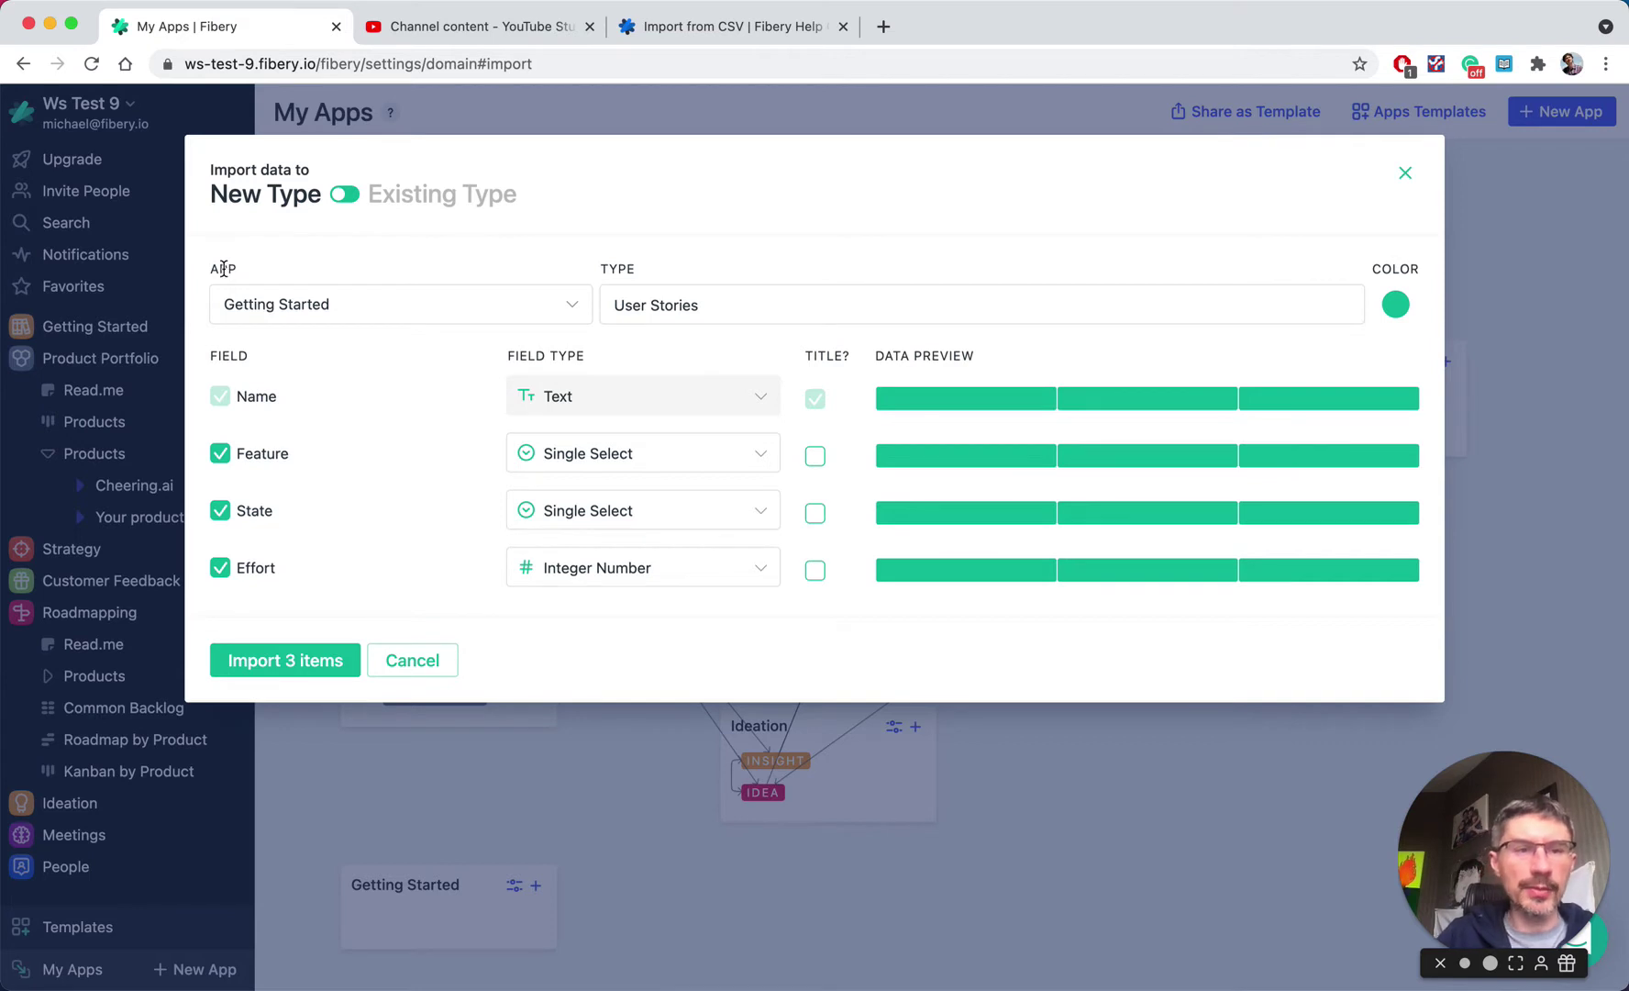
Step: Set Roadmapping as the import's target app and name the new type User Story
left_click(399, 312)
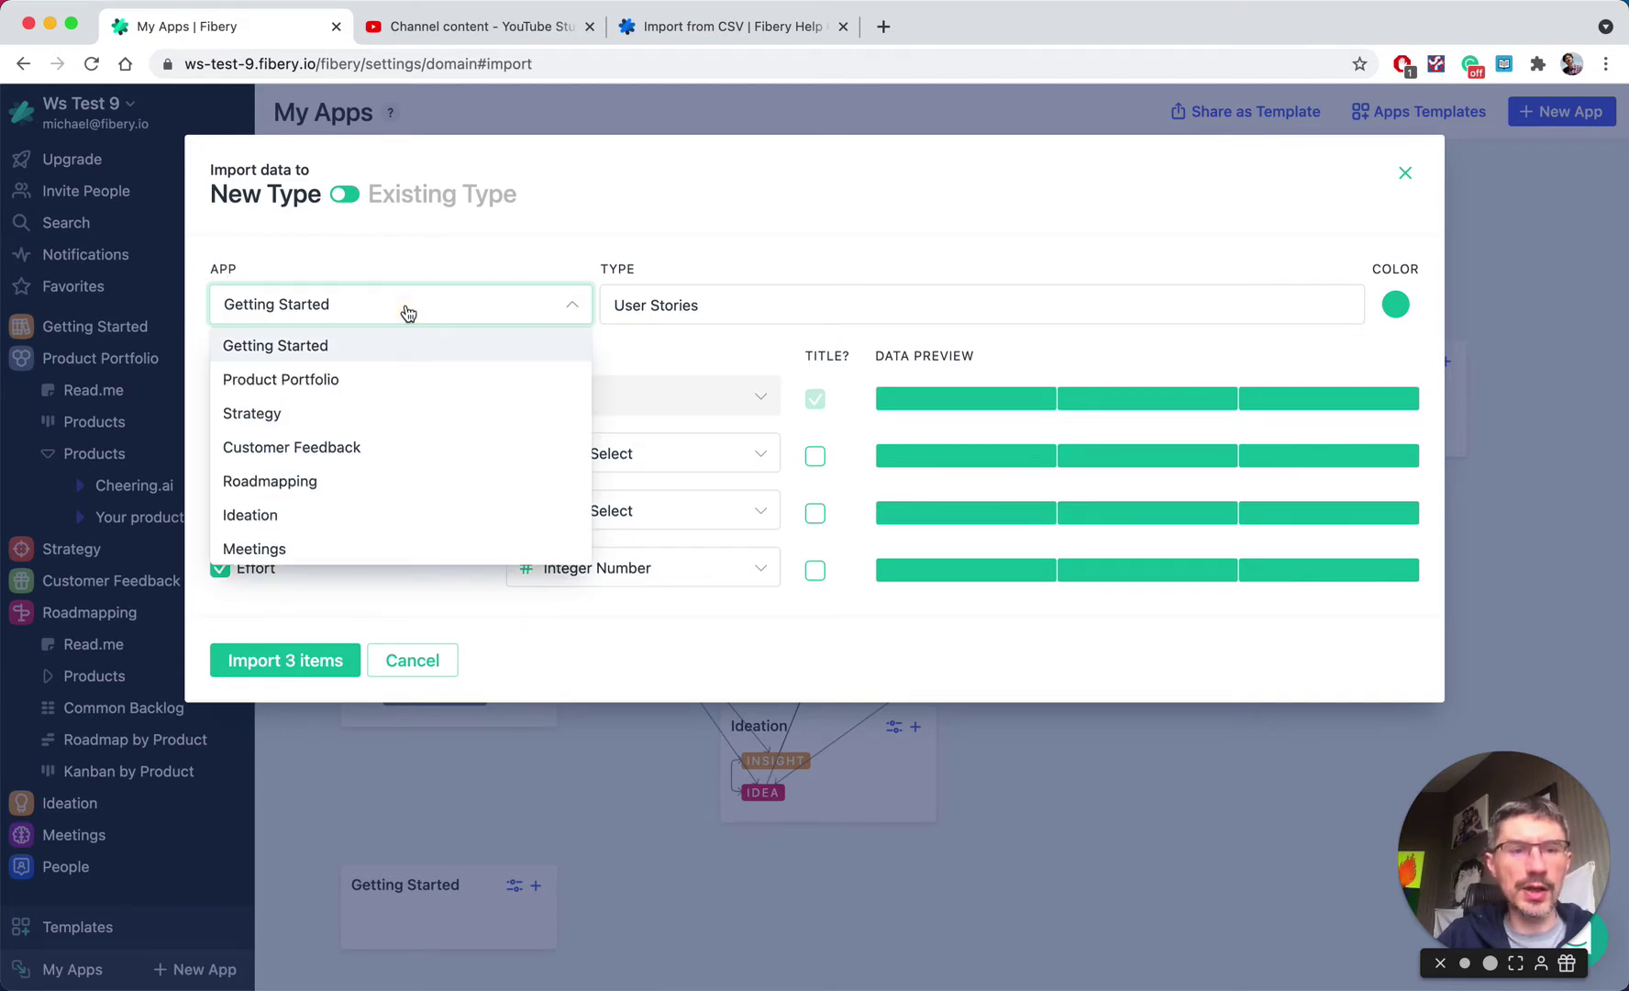
left_click(309, 478)
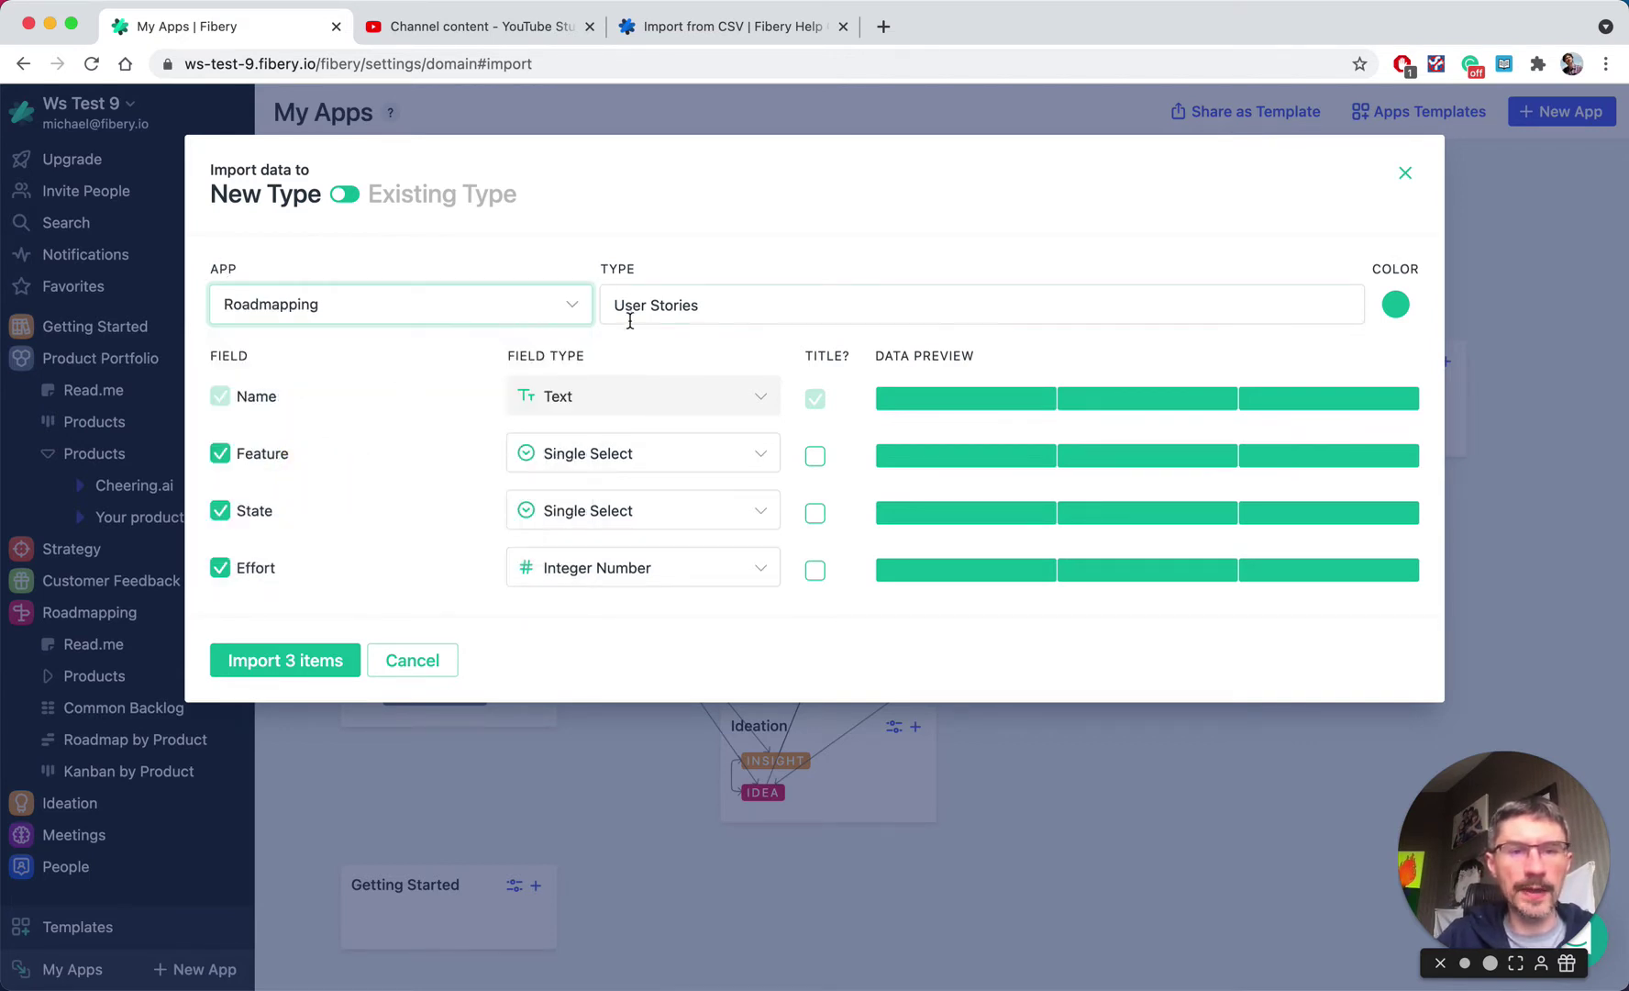
left_click(719, 307)
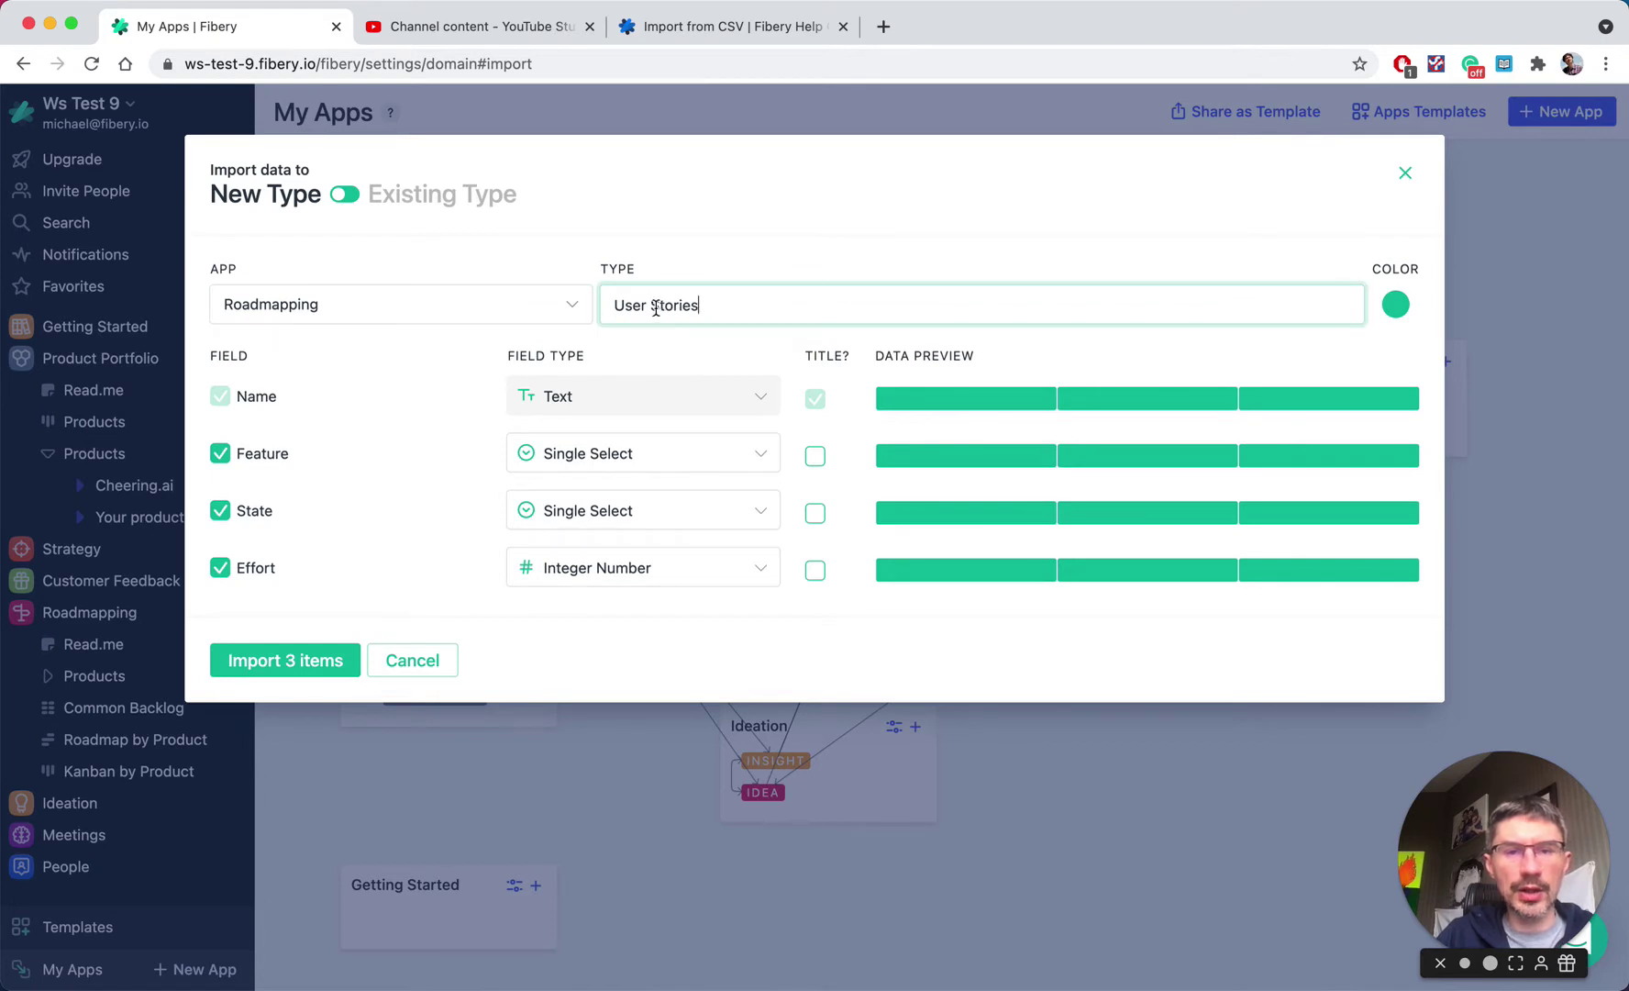
double_click(678, 309)
type("Story")
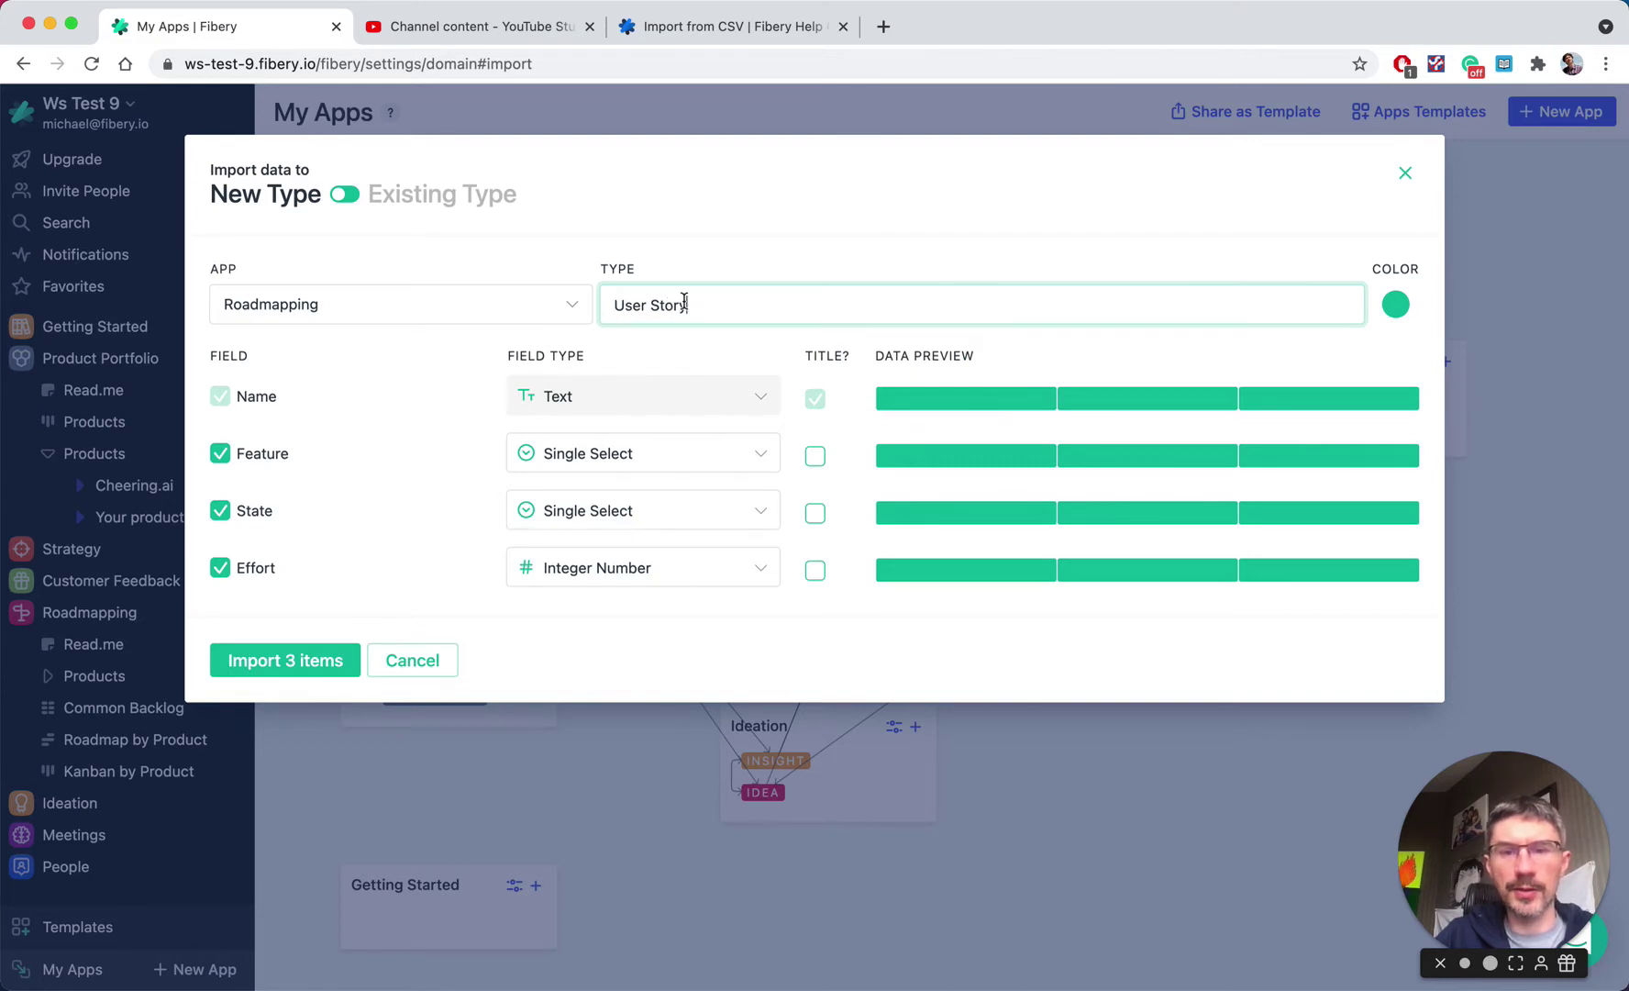
Step: Set the User Story type's color to the turquoise #1FBED3
left_click(1394, 310)
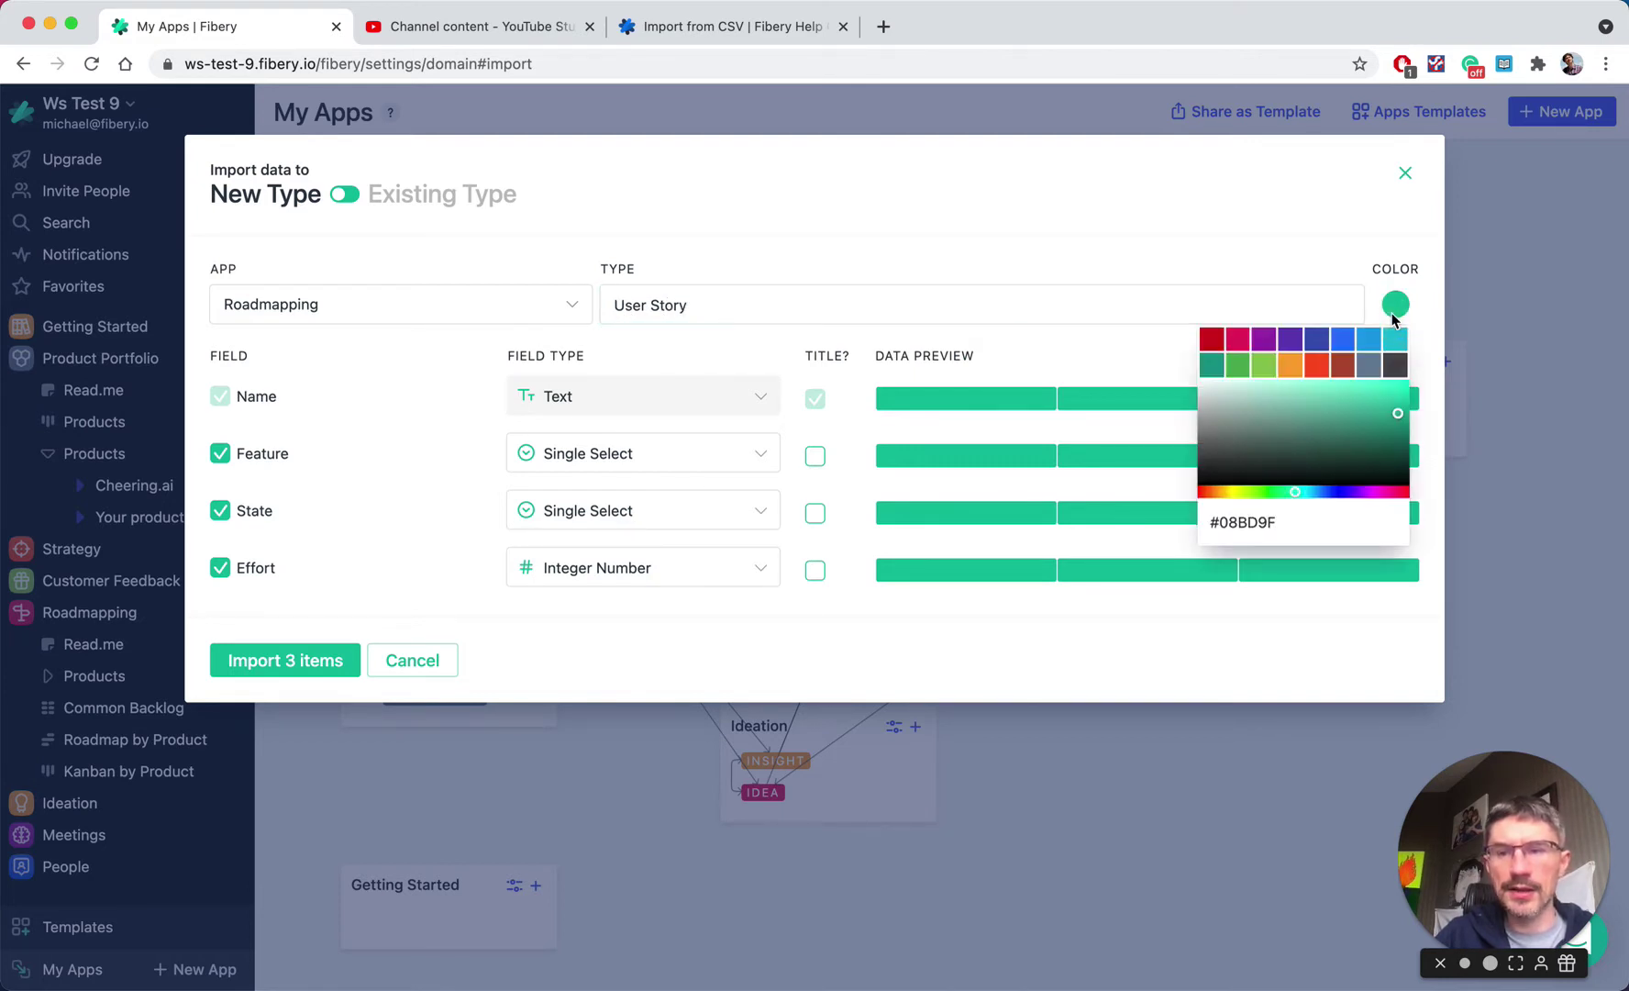
left_click(1396, 341)
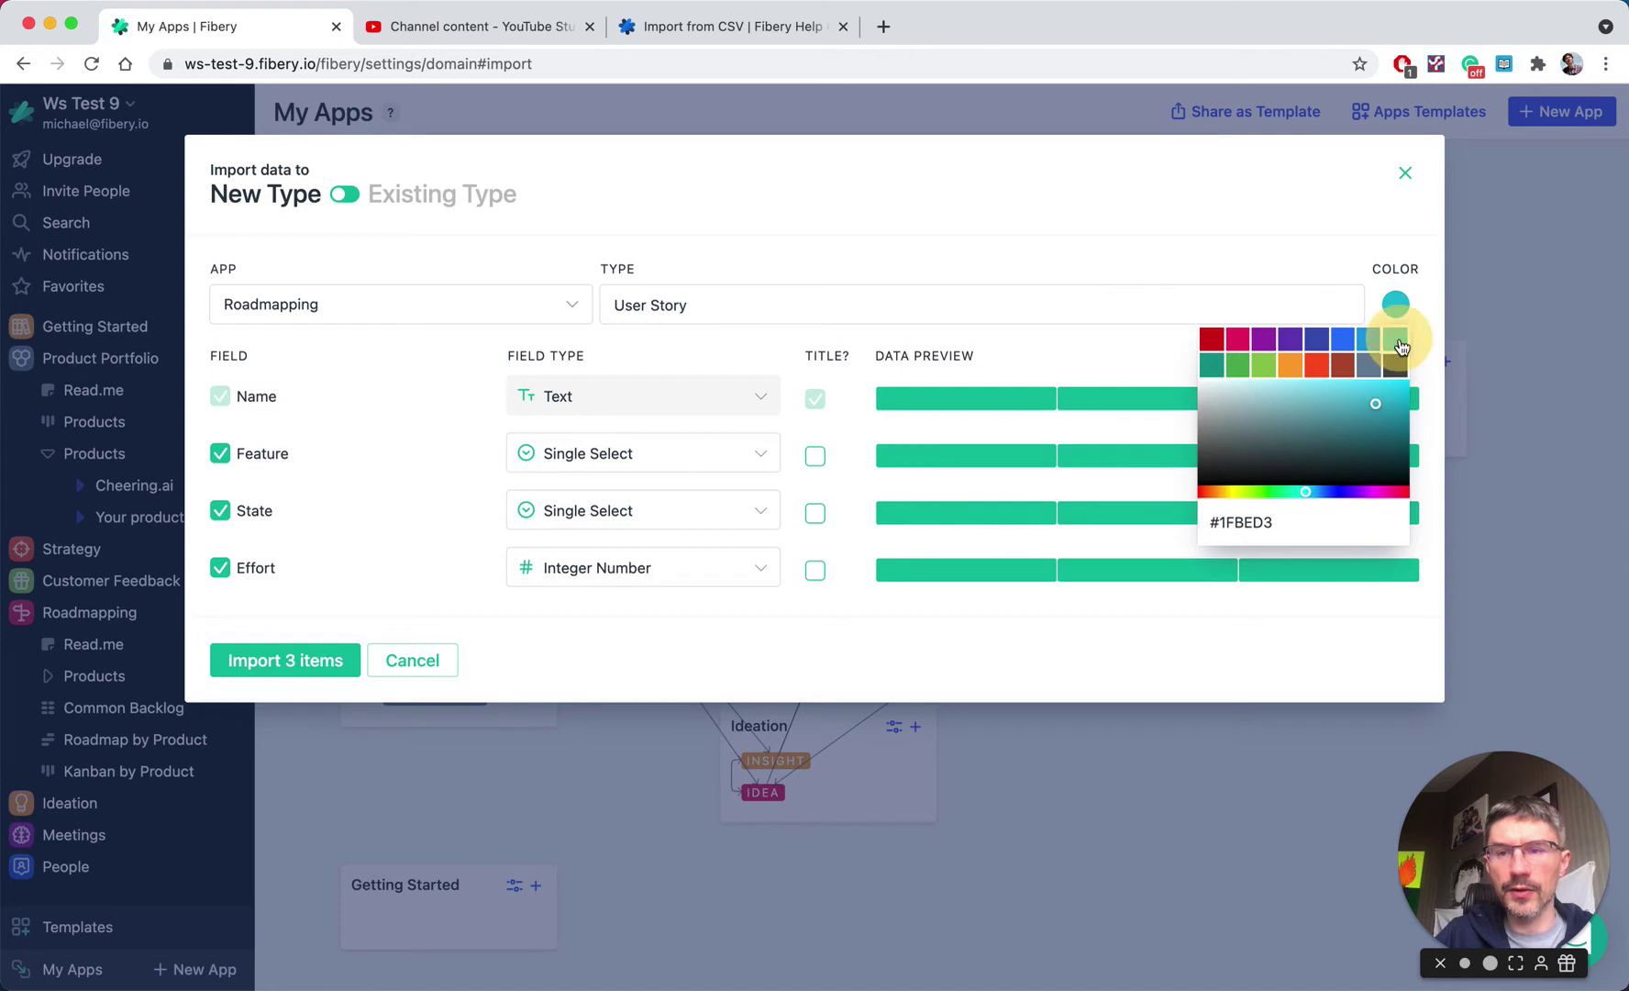
left_click(1295, 259)
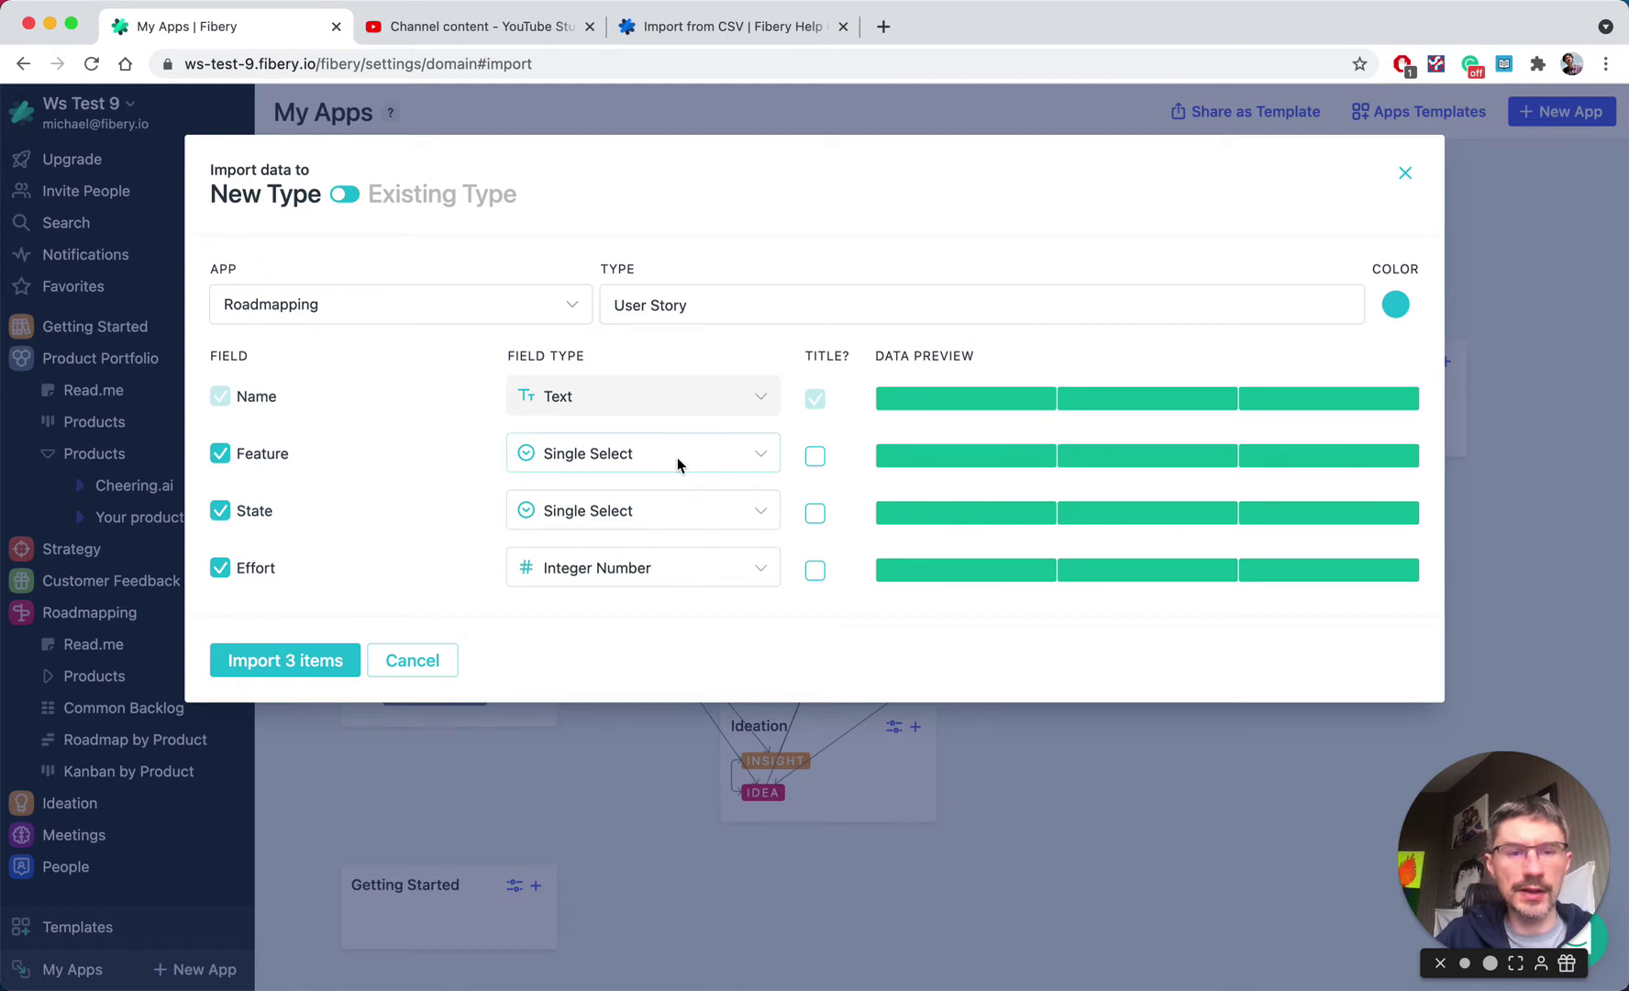
Step: Set the Feature column's field type to Relation, with each User Story having one Feature
left_click(596, 449)
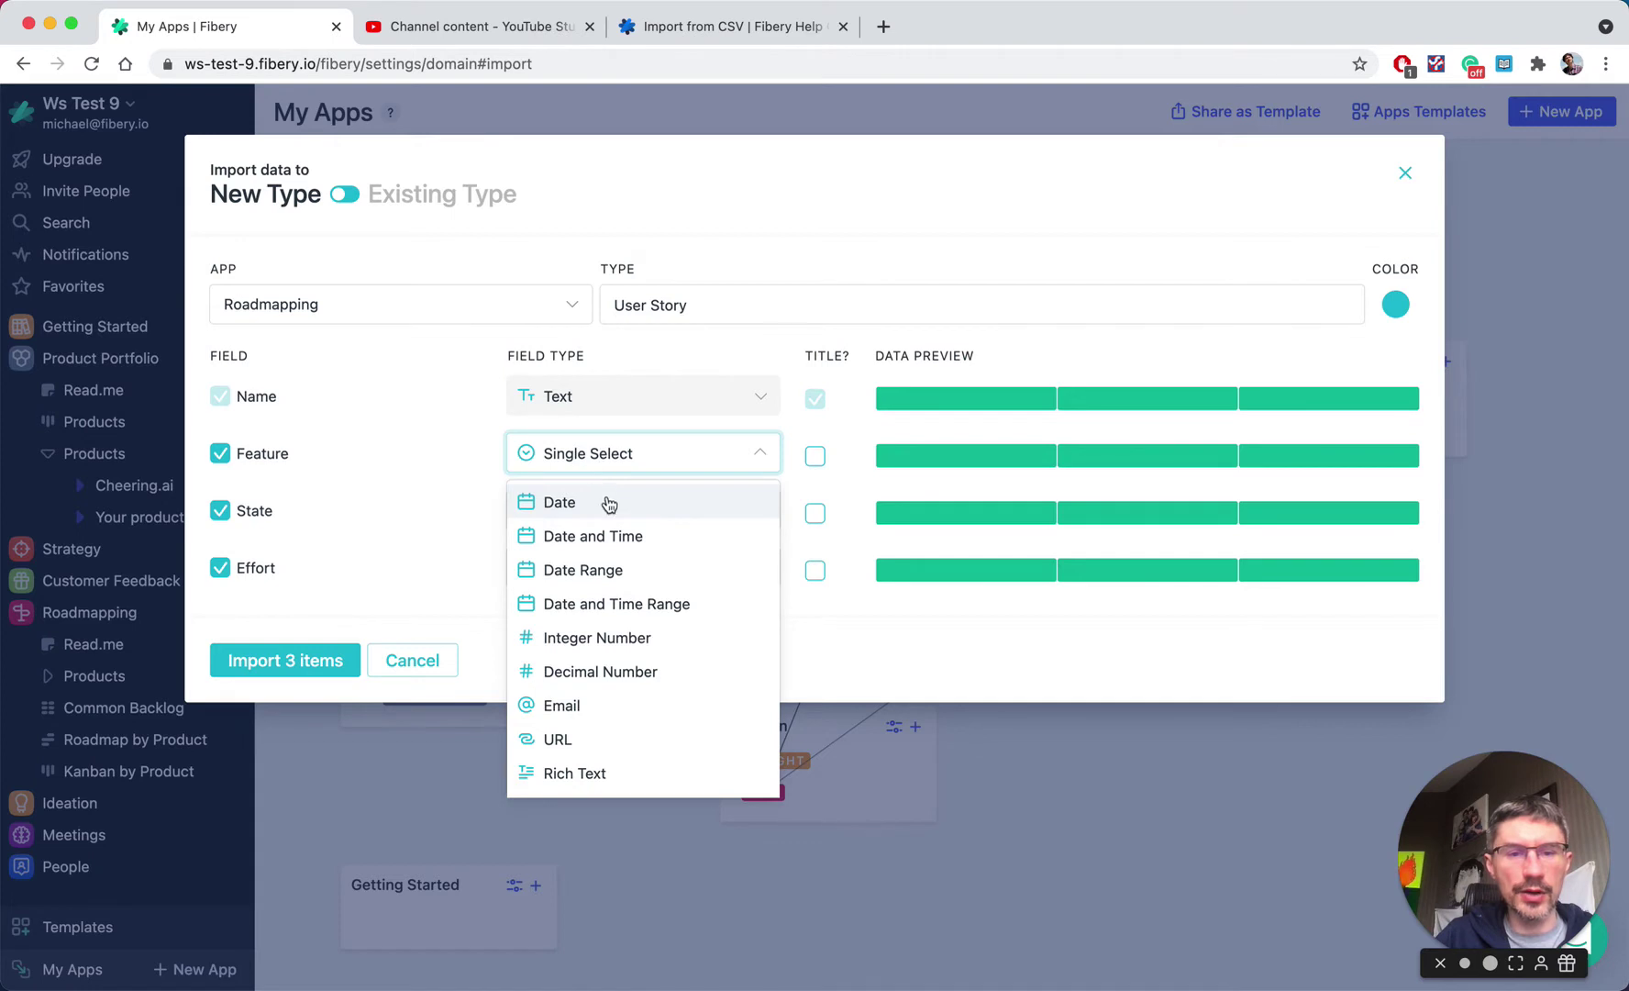
scroll(608, 570, "down", 5)
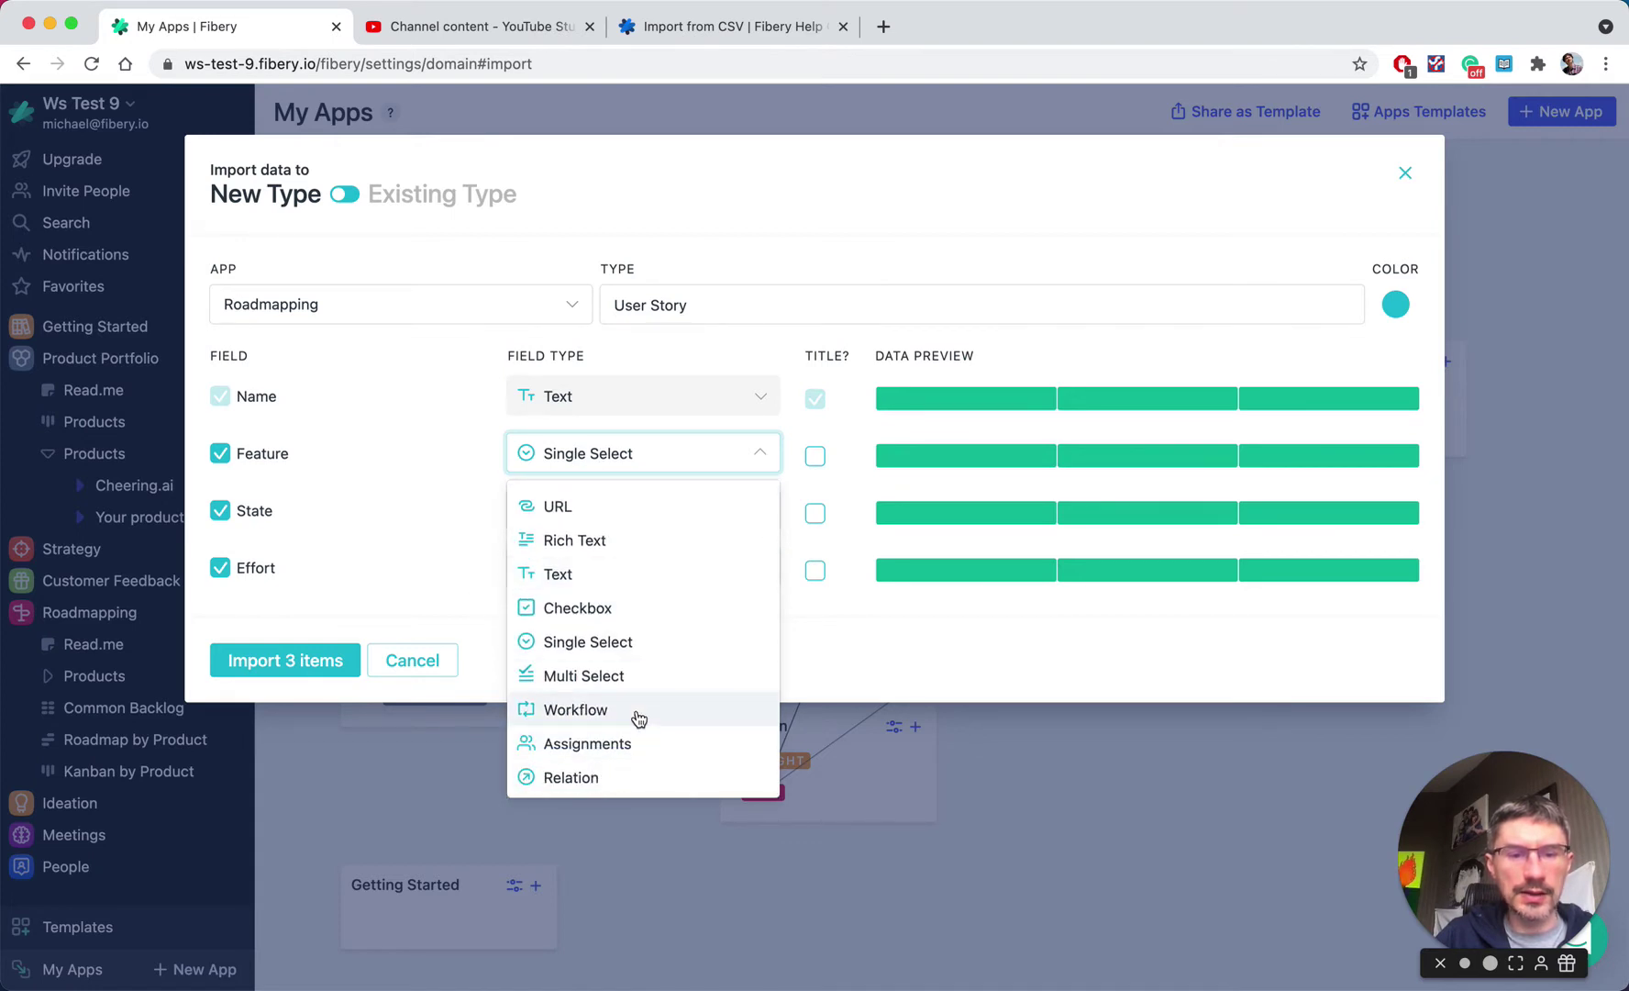
left_click(589, 779)
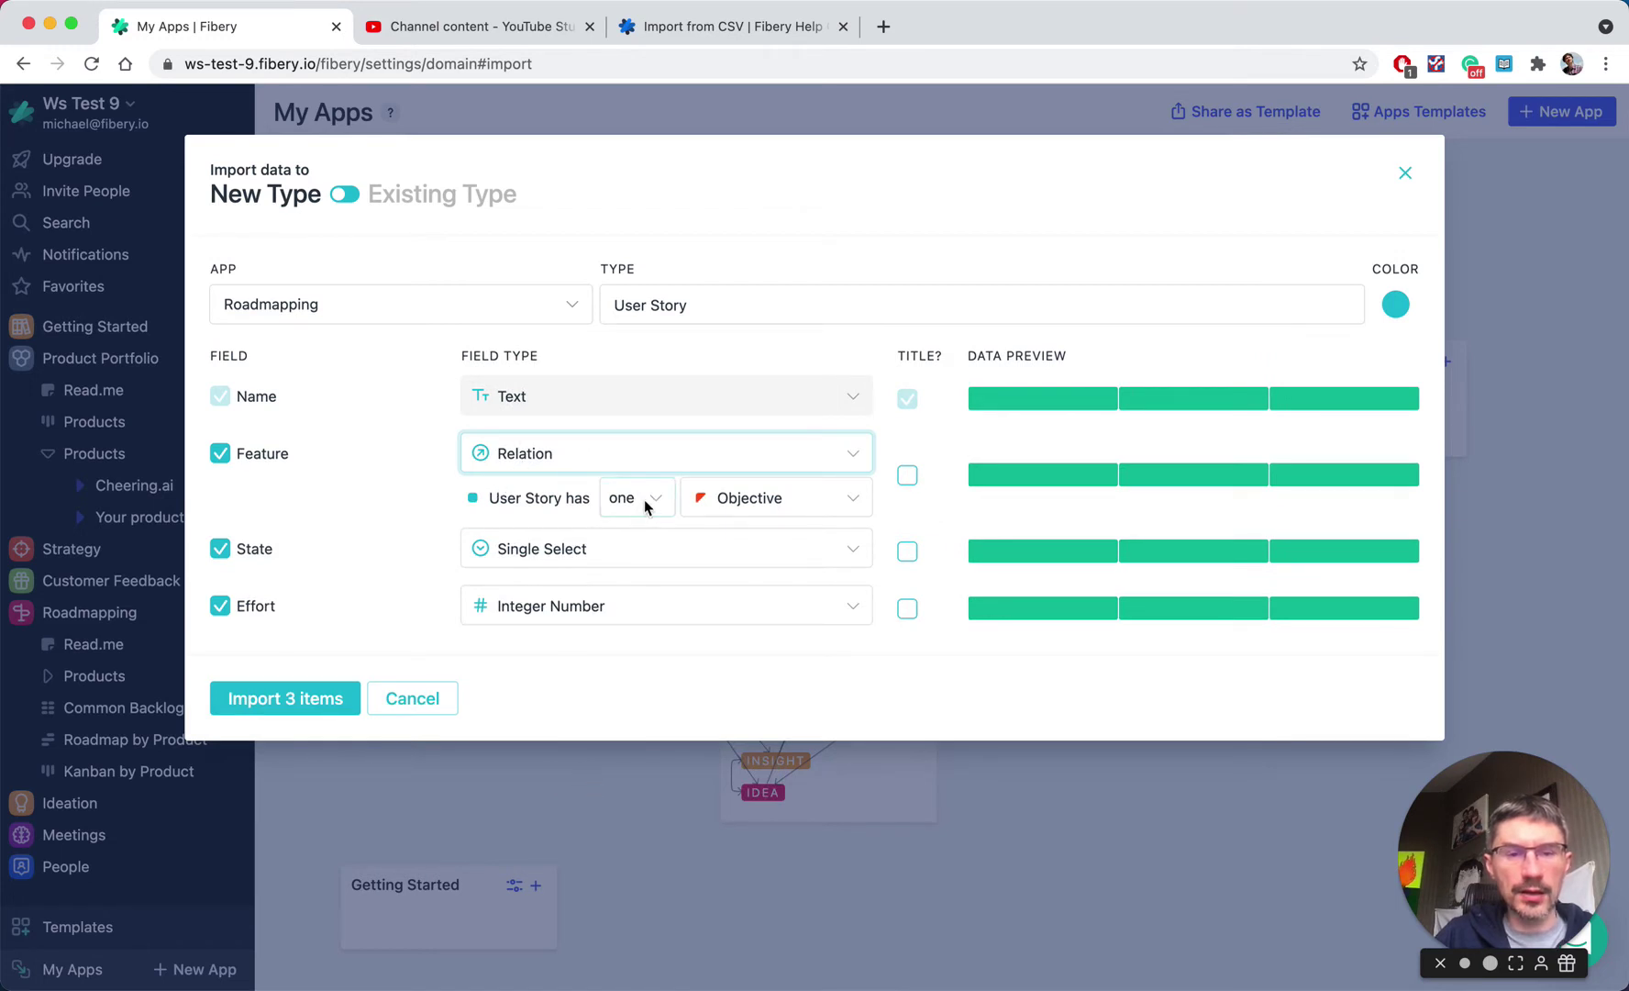
left_click(753, 498)
left_click(745, 616)
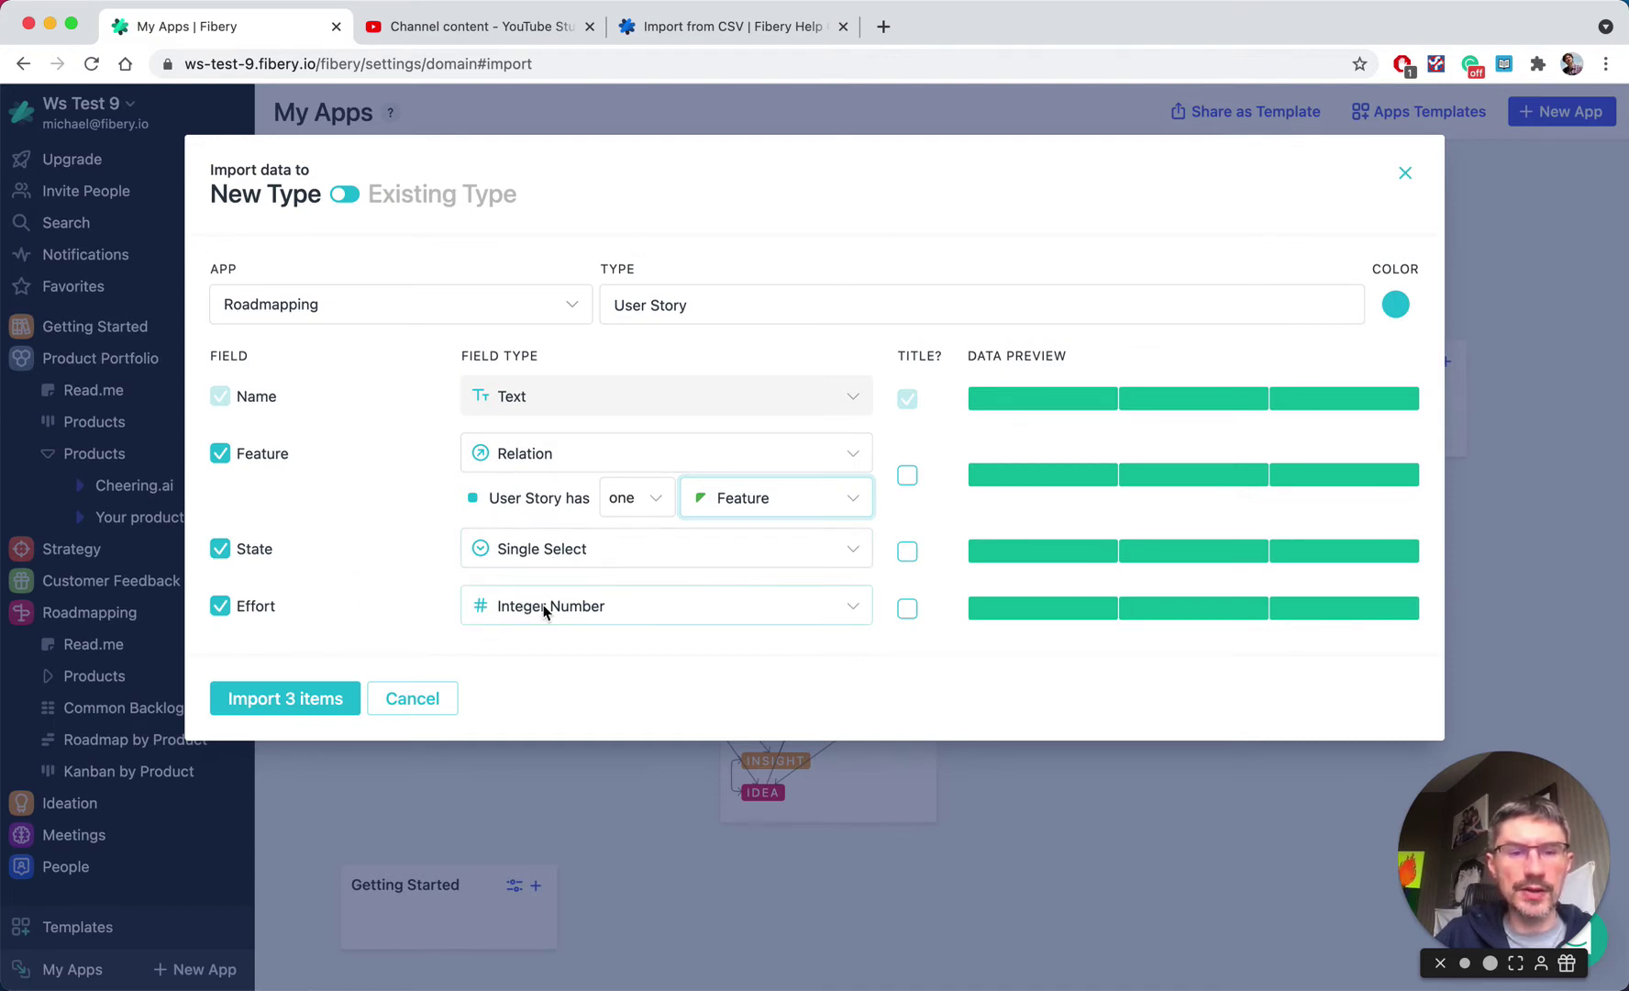
Step: Set the State column's field type to Workflow
left_click(608, 556)
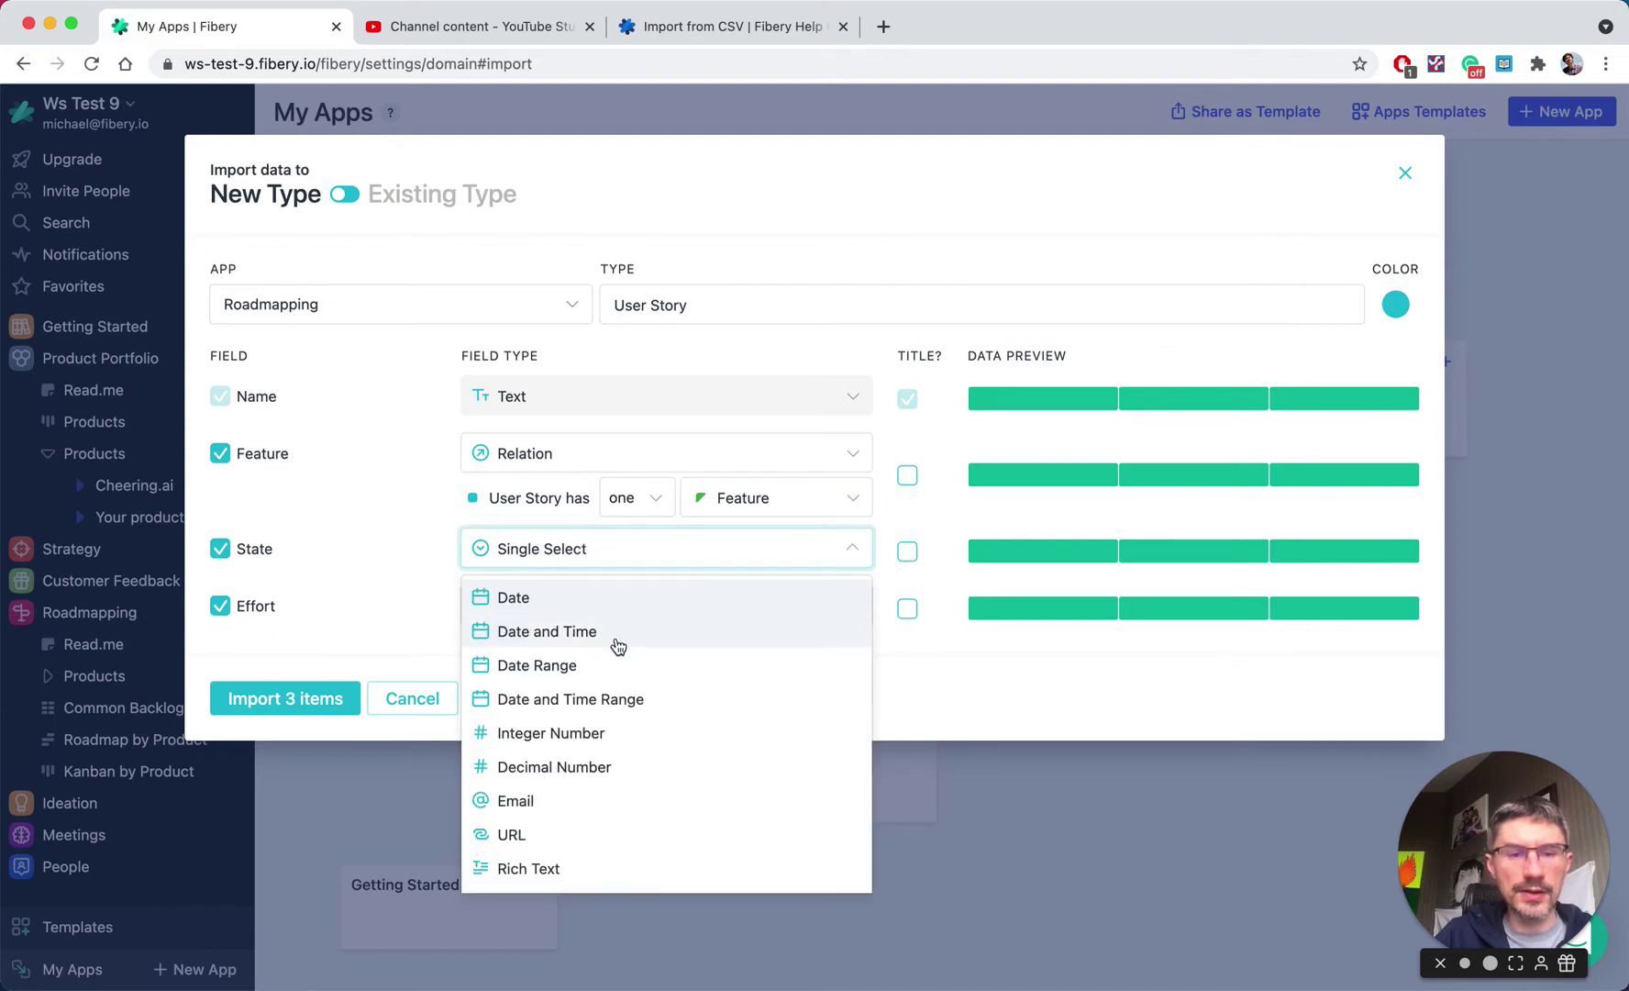
scroll(616, 642, "down", 5)
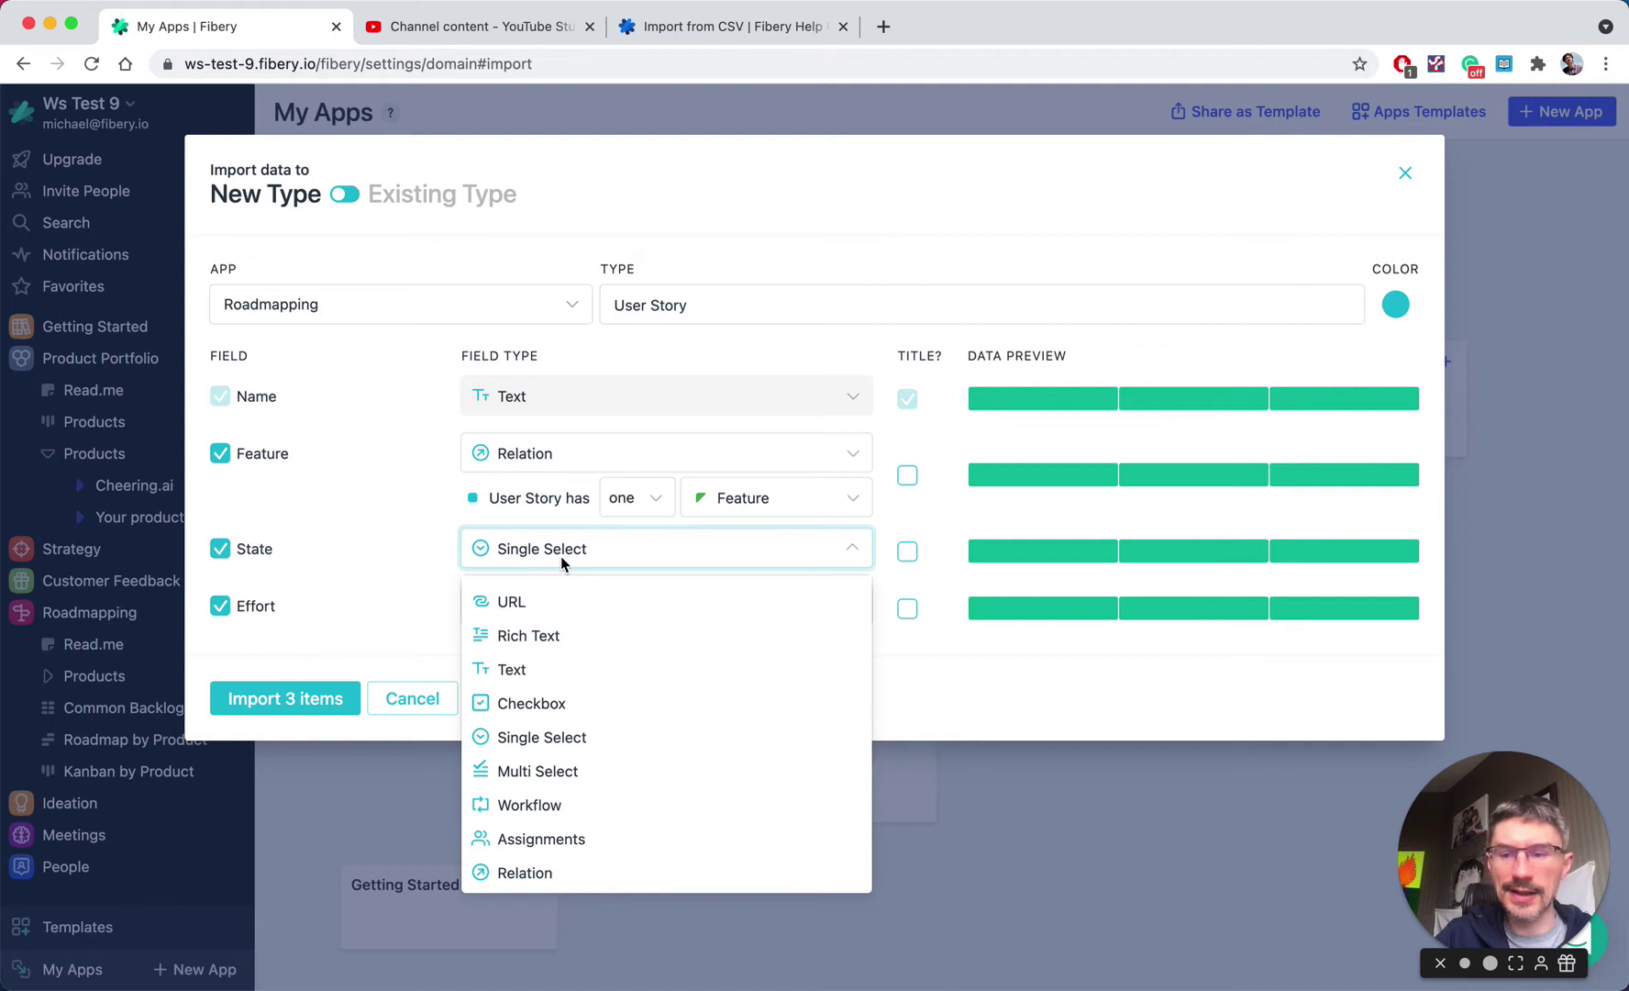
left_click(534, 812)
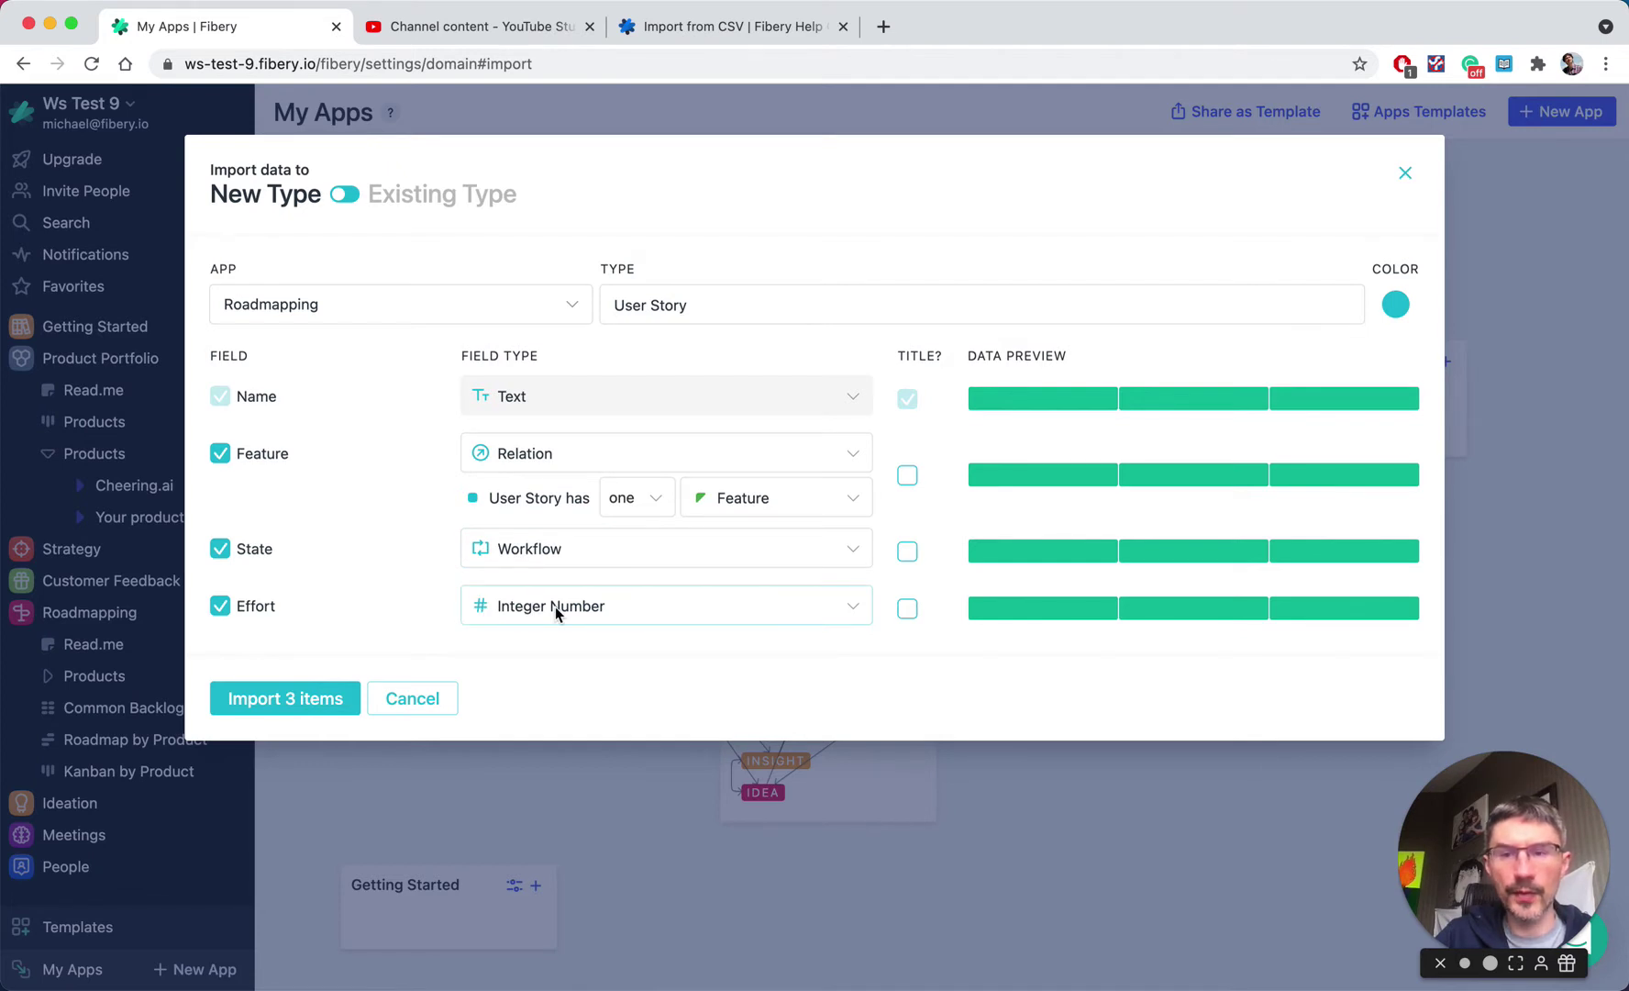
Step: Import the three previewed items as User Story entities and open the Roadmapping app's type settings
mouse_move(1024, 612)
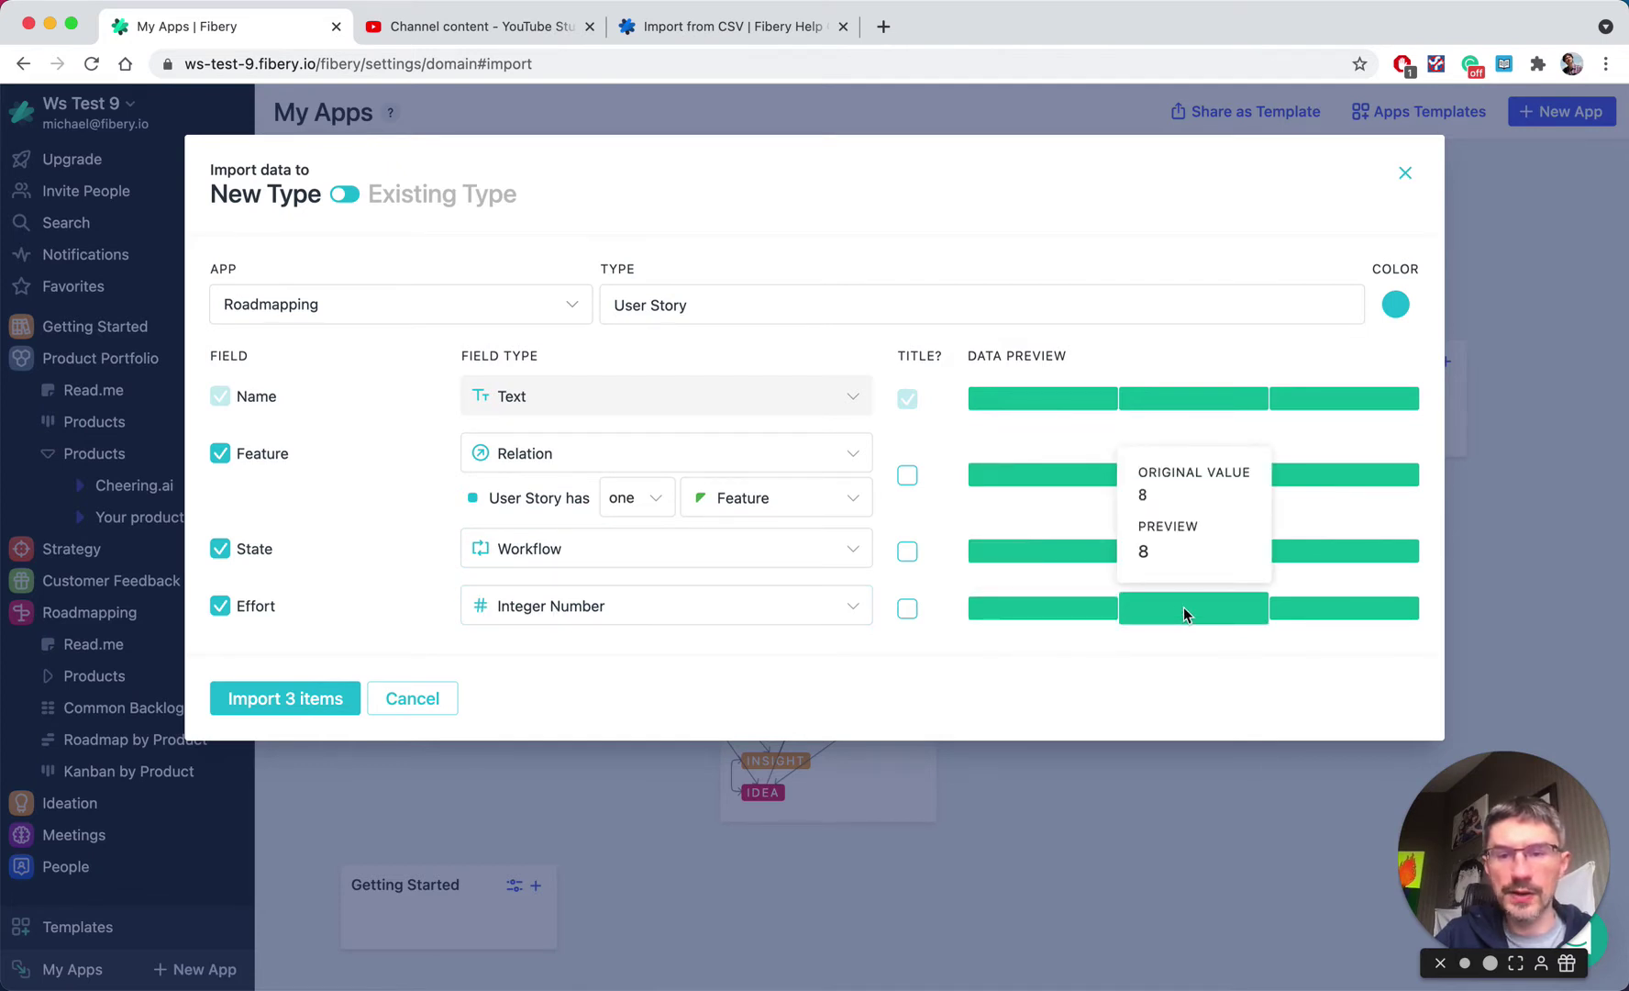
mouse_move(1071, 474)
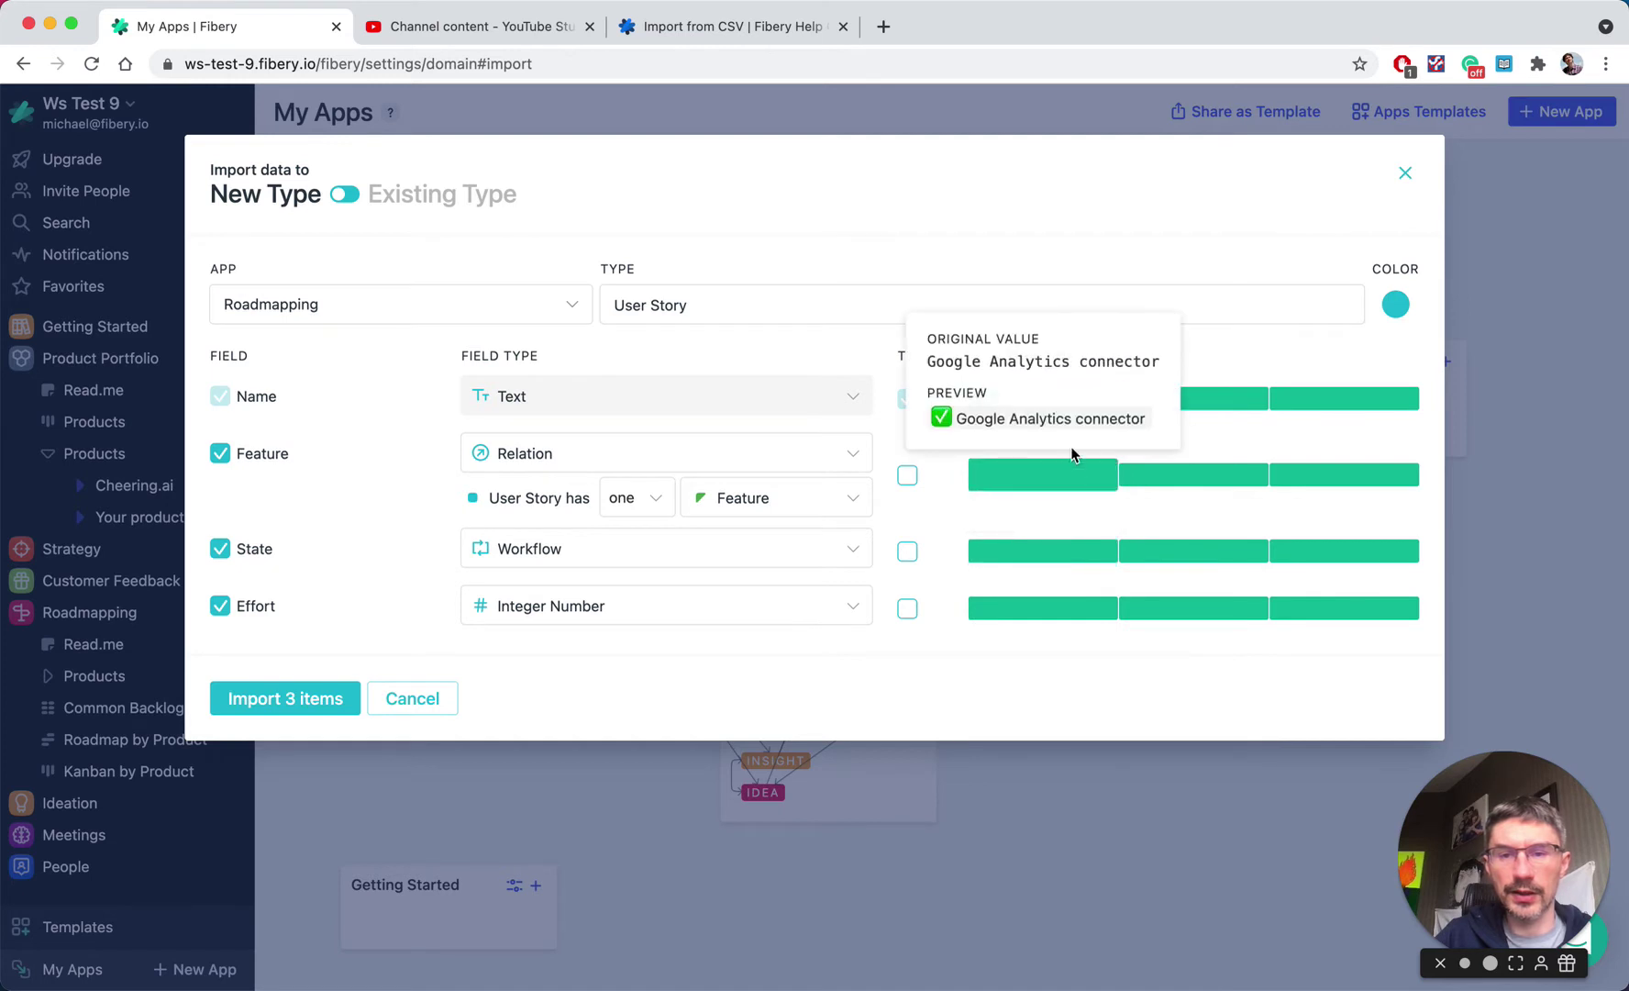
mouse_move(1049, 395)
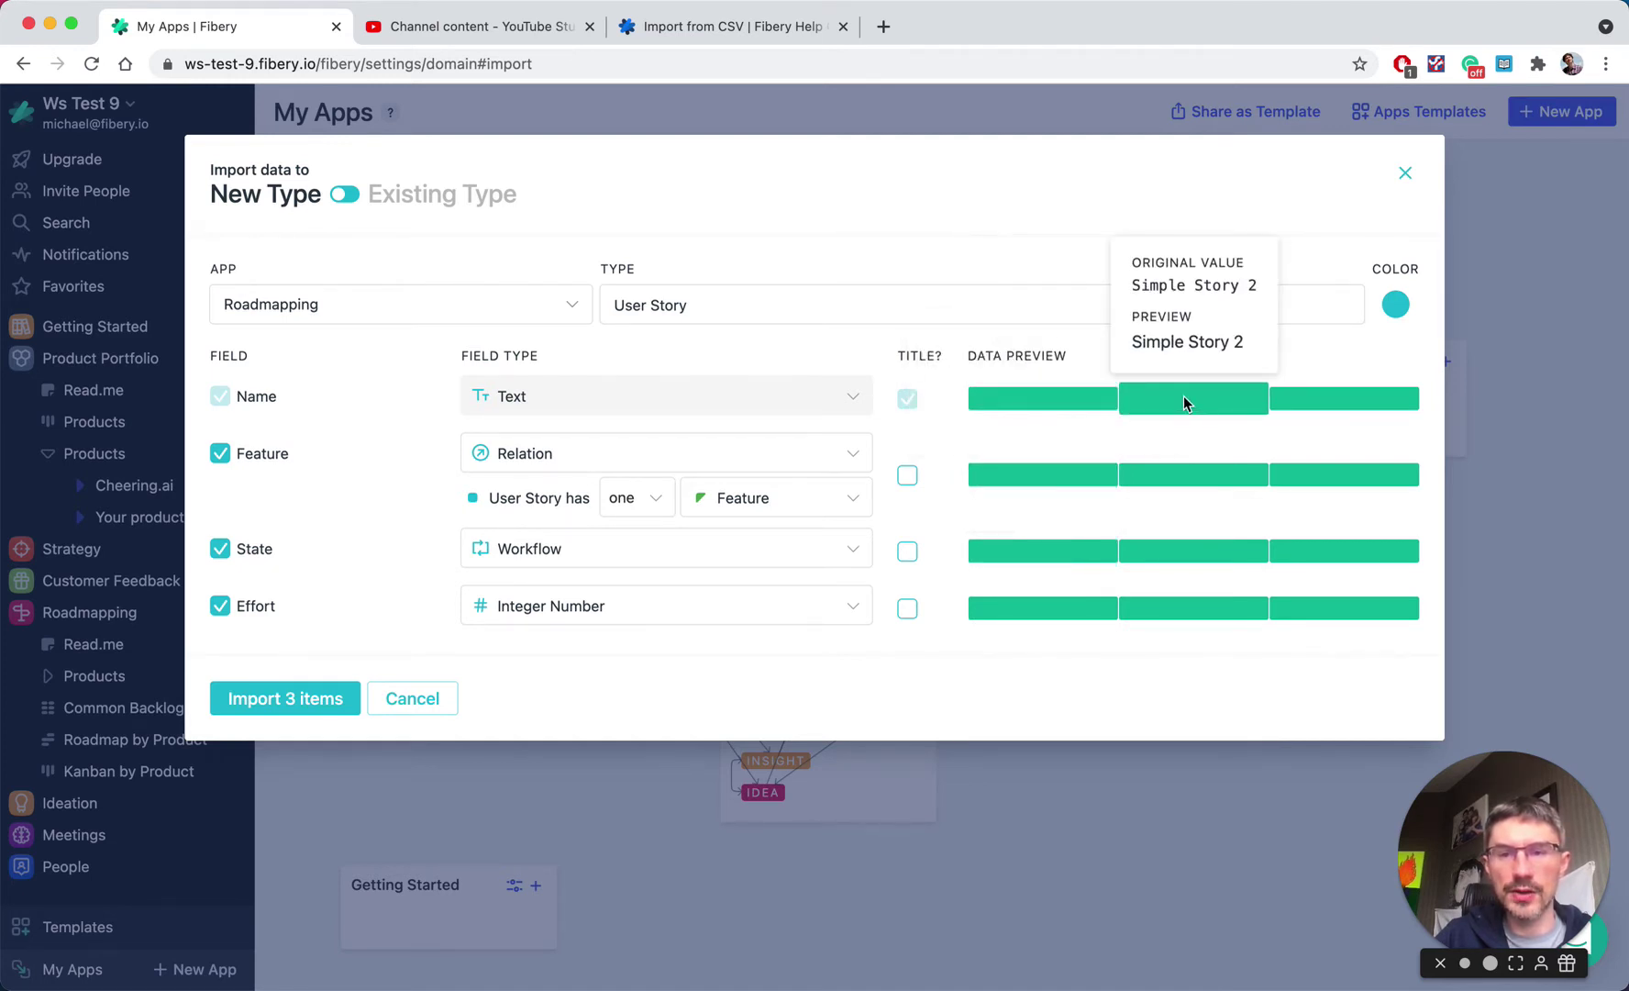
left_click(277, 700)
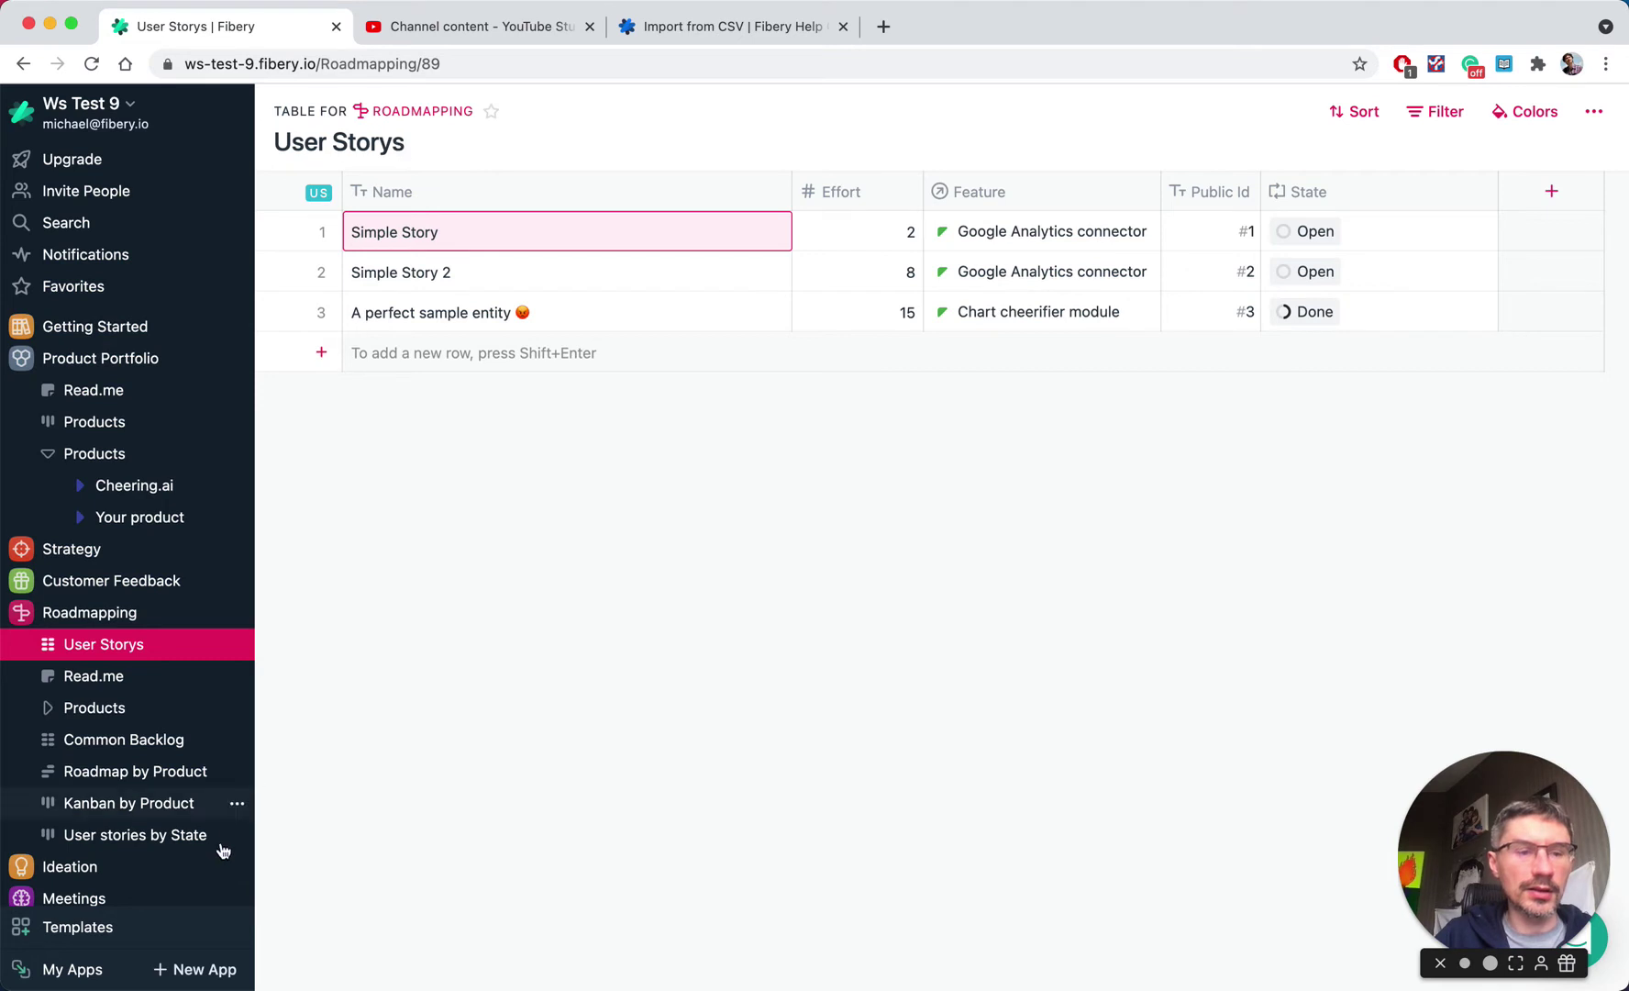
left_click(209, 617)
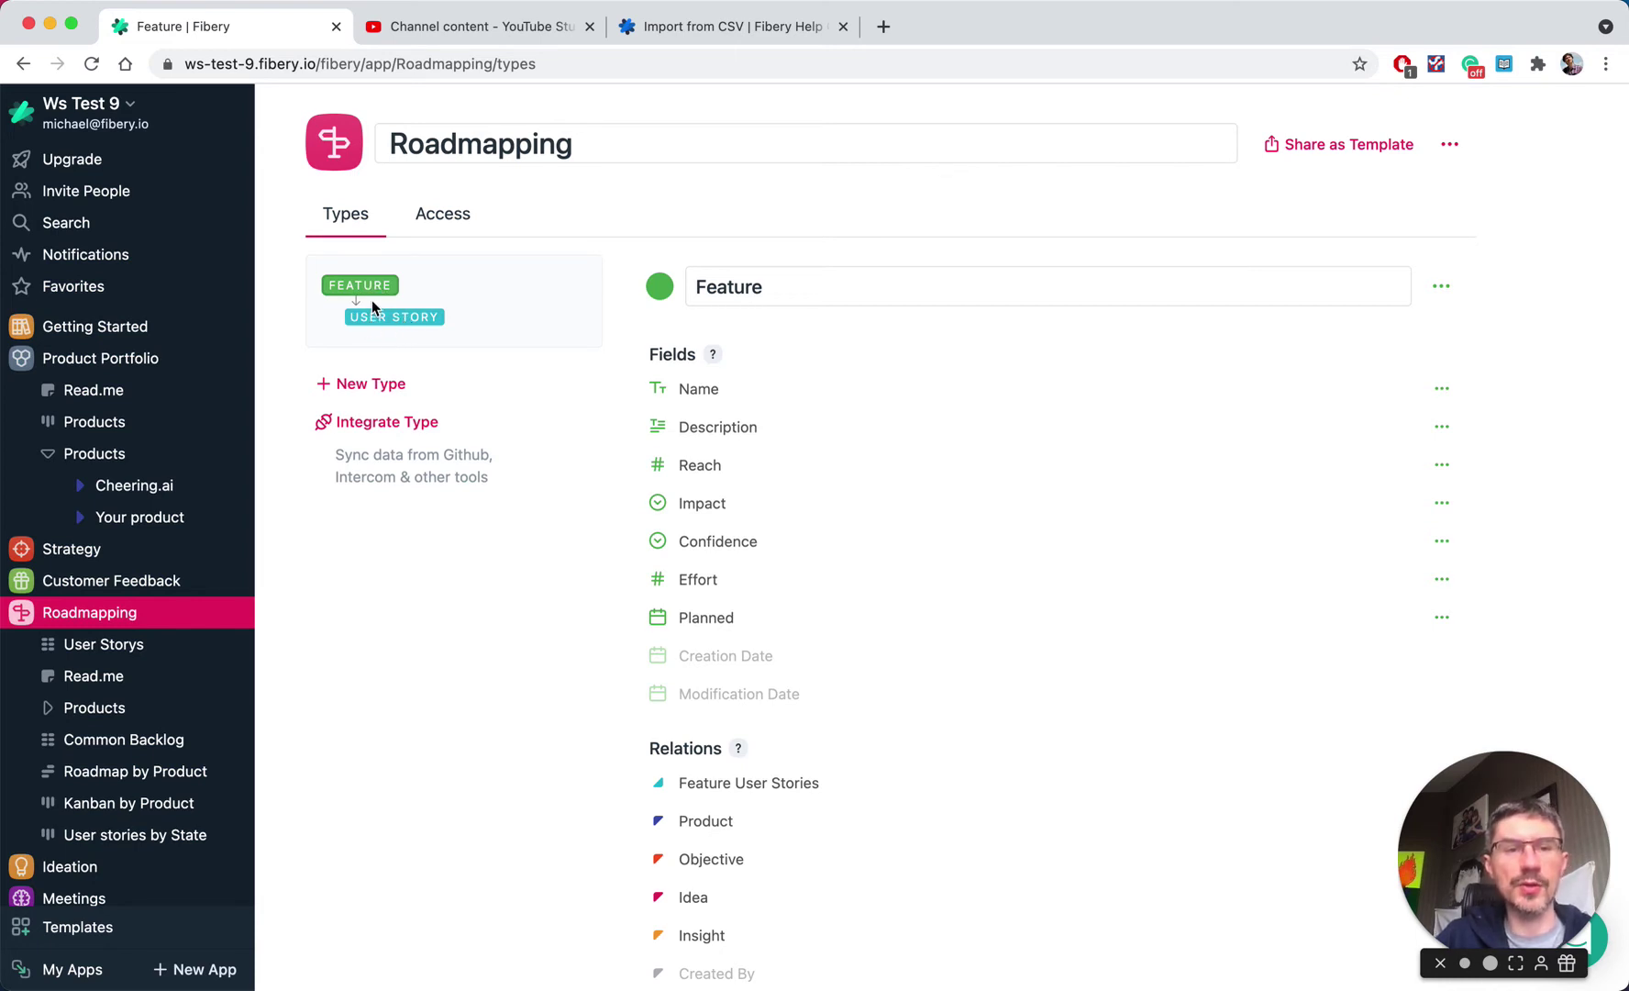
Step: Rename the User Storys table view in Roadmapping as User Stories
left_click(101, 646)
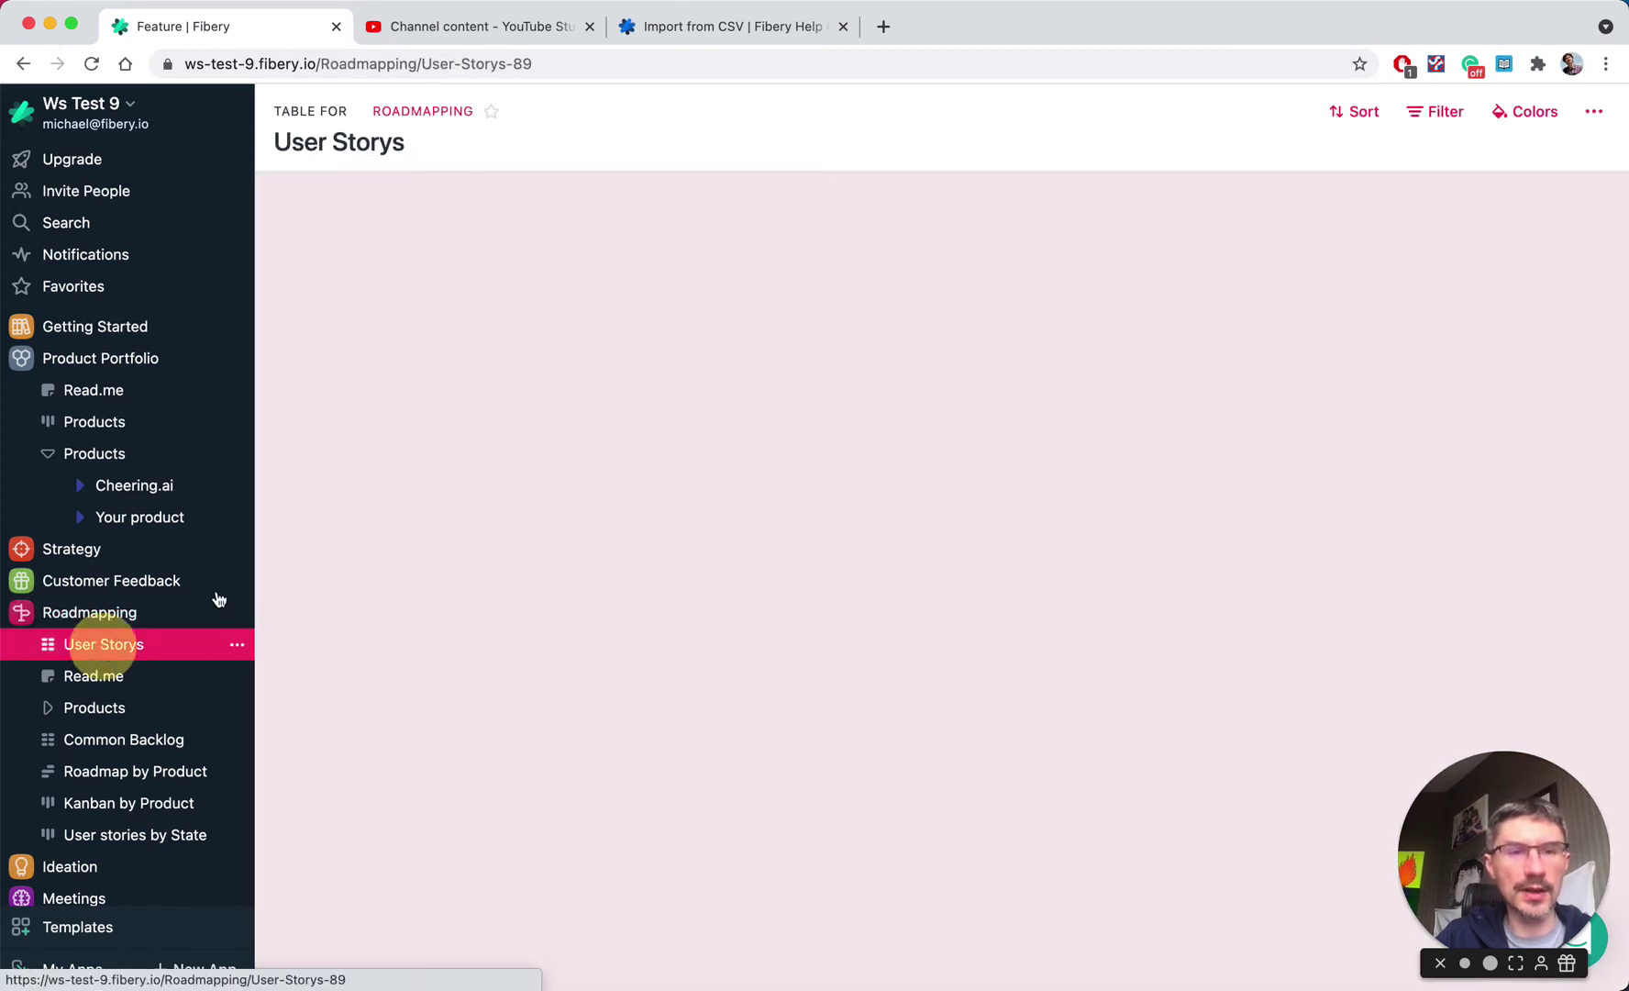
triple_click(392, 159)
left_click(400, 145)
key("BackSpace")
key("BackSpace")
type("ies")
key("Return")
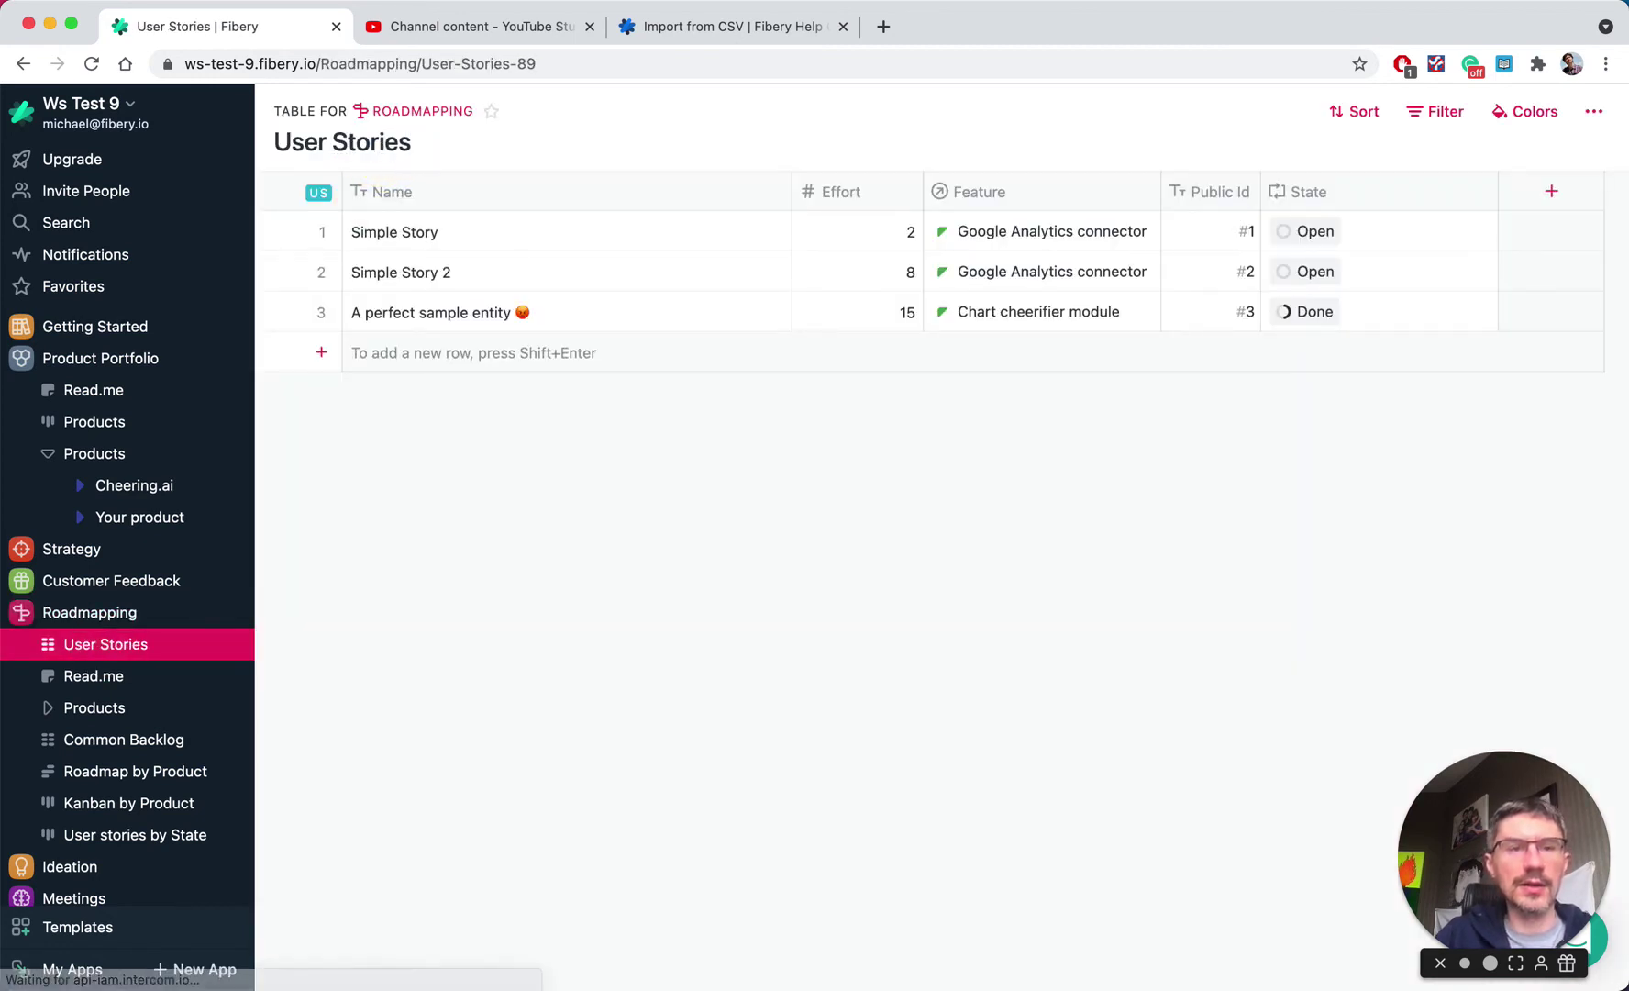
Step: Open the Simple Story entity from the User Stories table and examine its Feature relation and State options
left_click(268, 233)
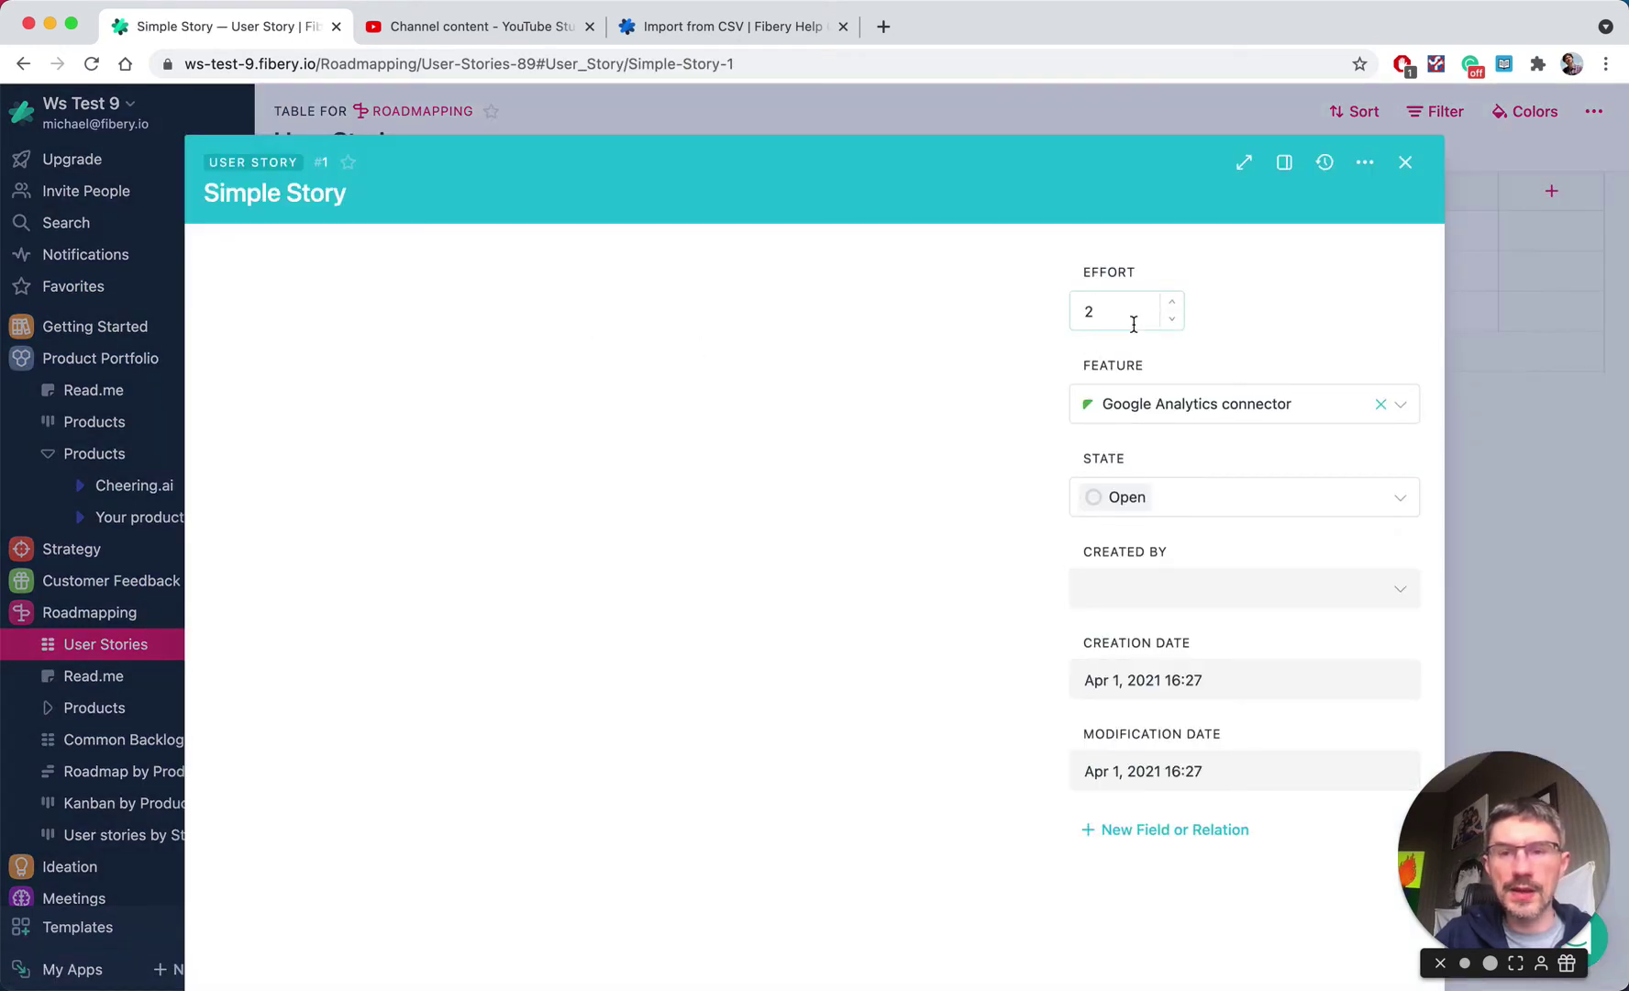
left_click(1165, 414)
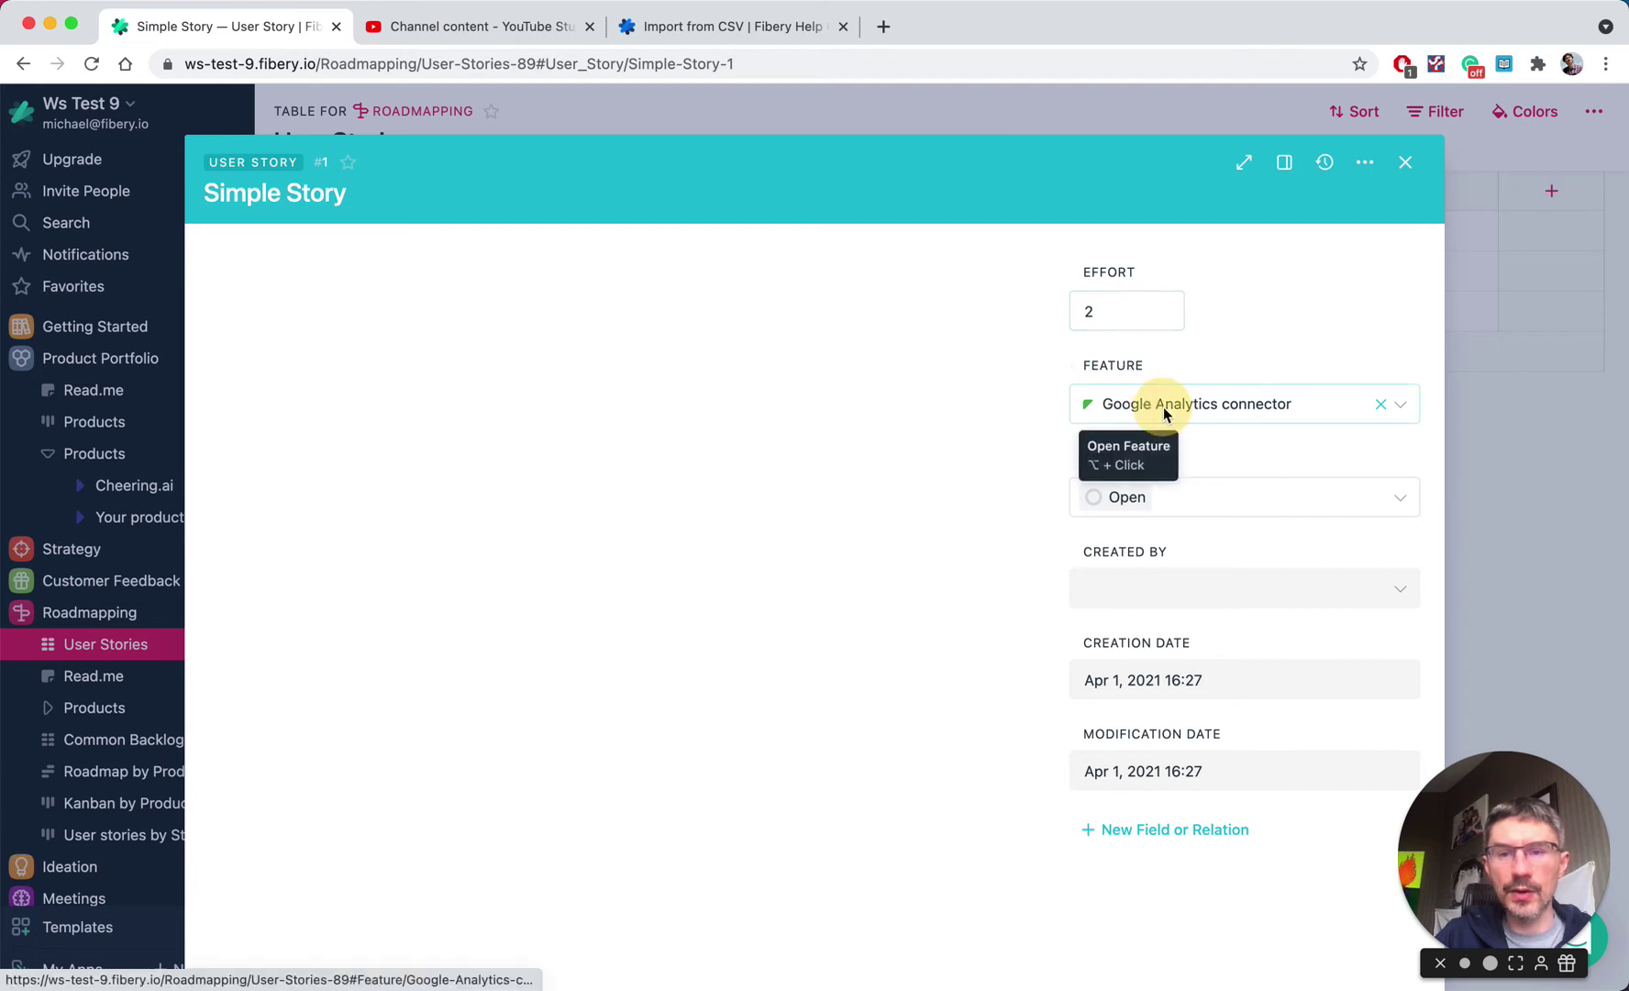
left_click(1253, 361)
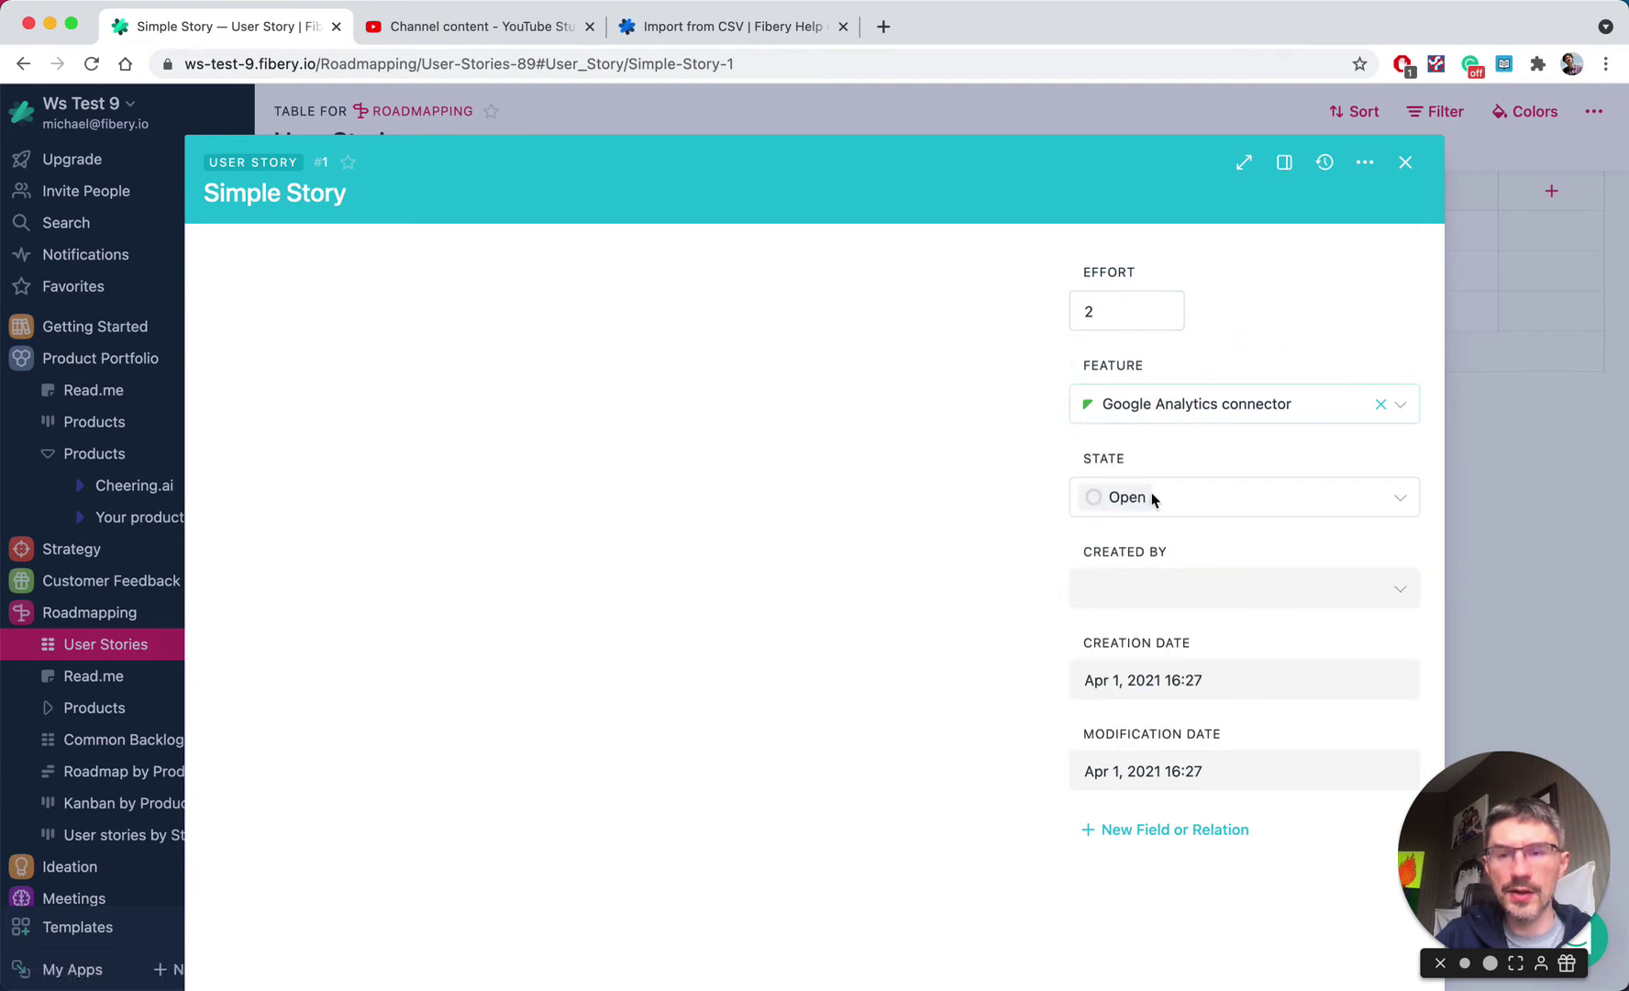
left_click(1175, 501)
left_click(980, 453)
left_click(1163, 504)
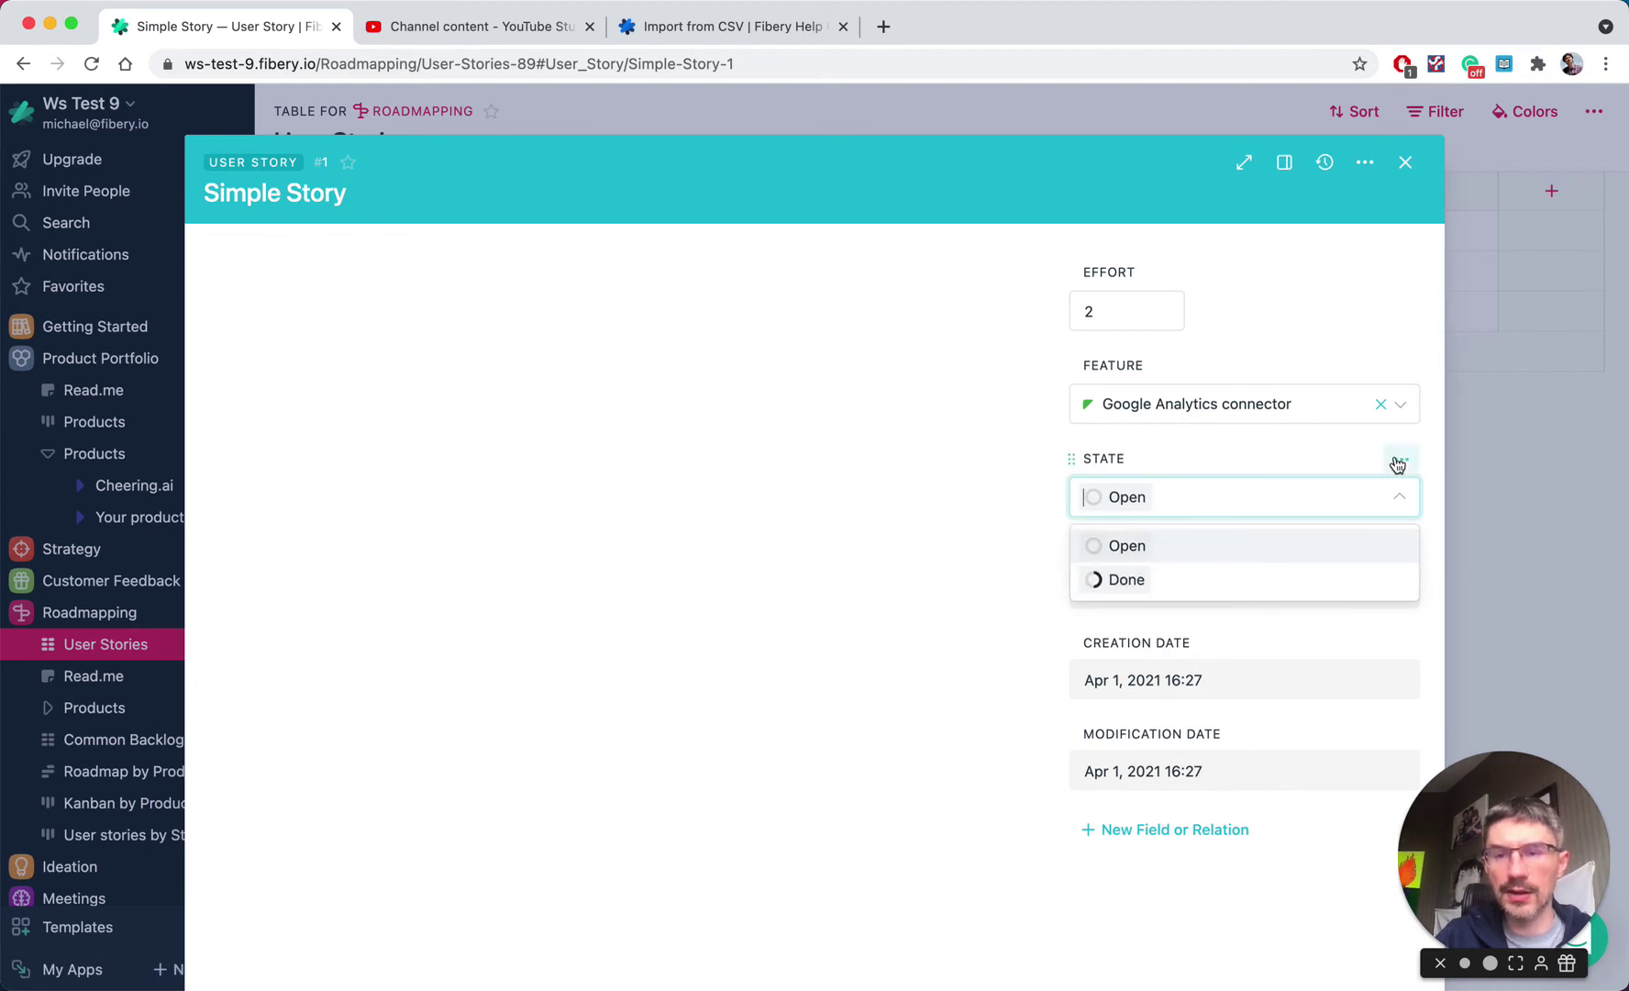
Step: Add an In Progress option to the State field, place it between Open and Done, and save the field
left_click(1399, 462)
left_click(1325, 501)
left_click(1199, 657)
type("In Progress")
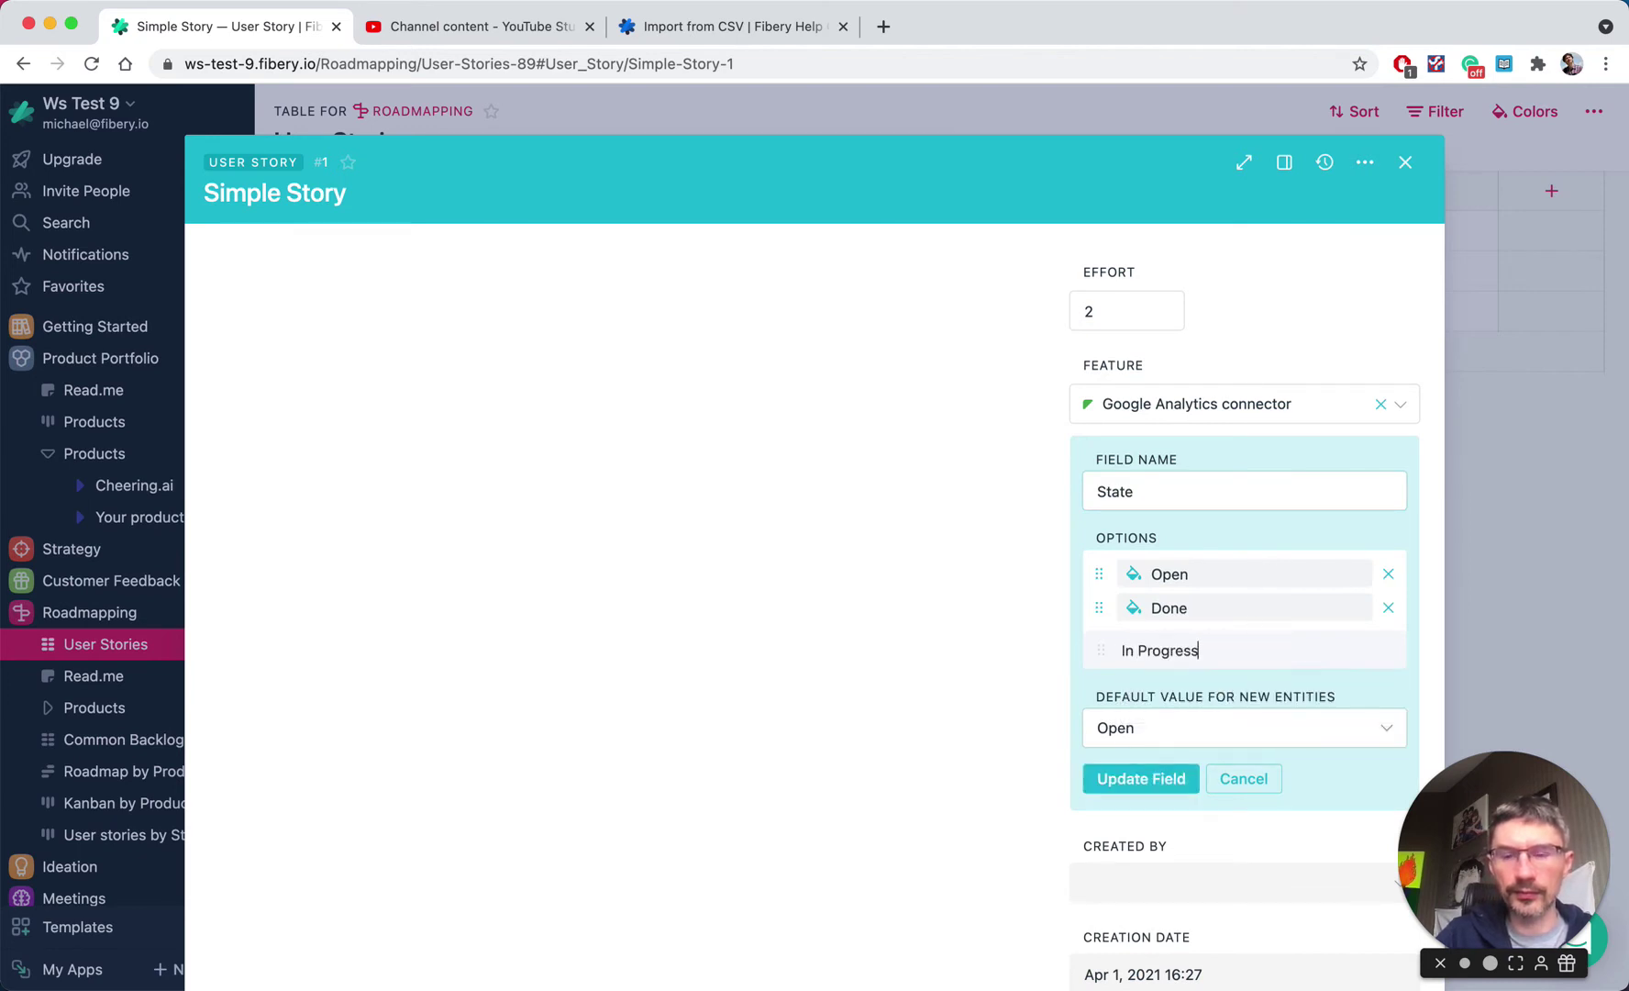
key("Return")
mouse_move(1099, 641)
left_mouse_down()
mouse_move(1098, 575)
mouse_move(1109, 619)
left_mouse_up()
left_click(1138, 815)
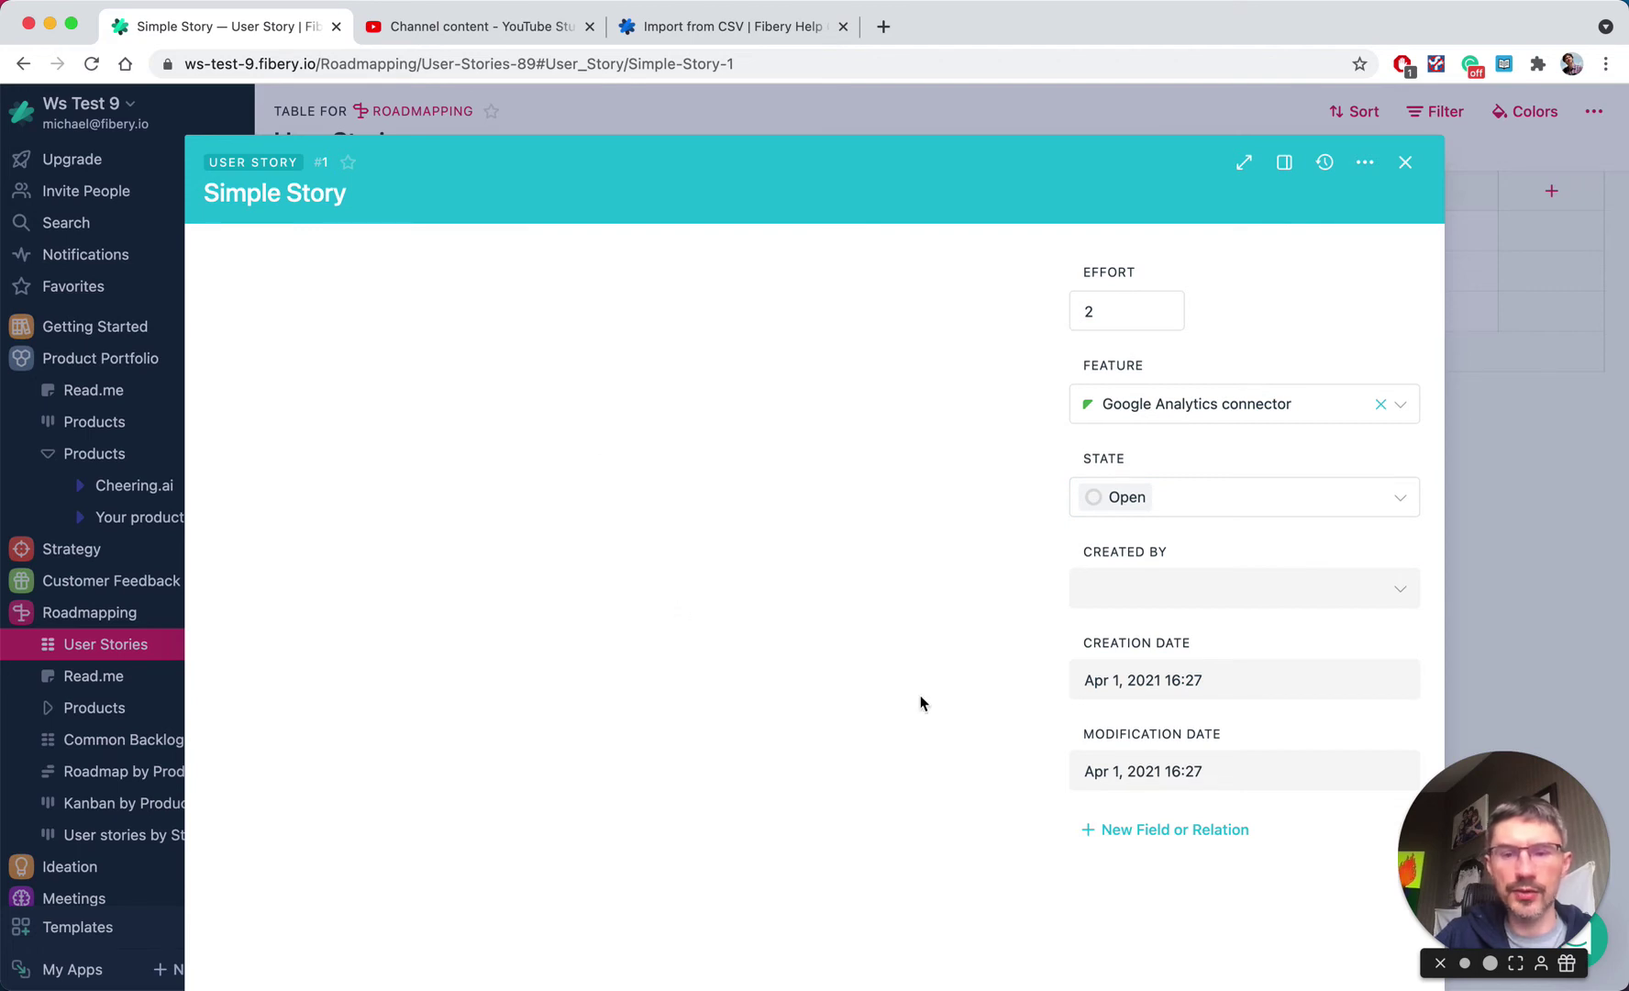
Step: Add a Rich Text field named Spec to the User Story and return to the User Stories table
left_click(1172, 829)
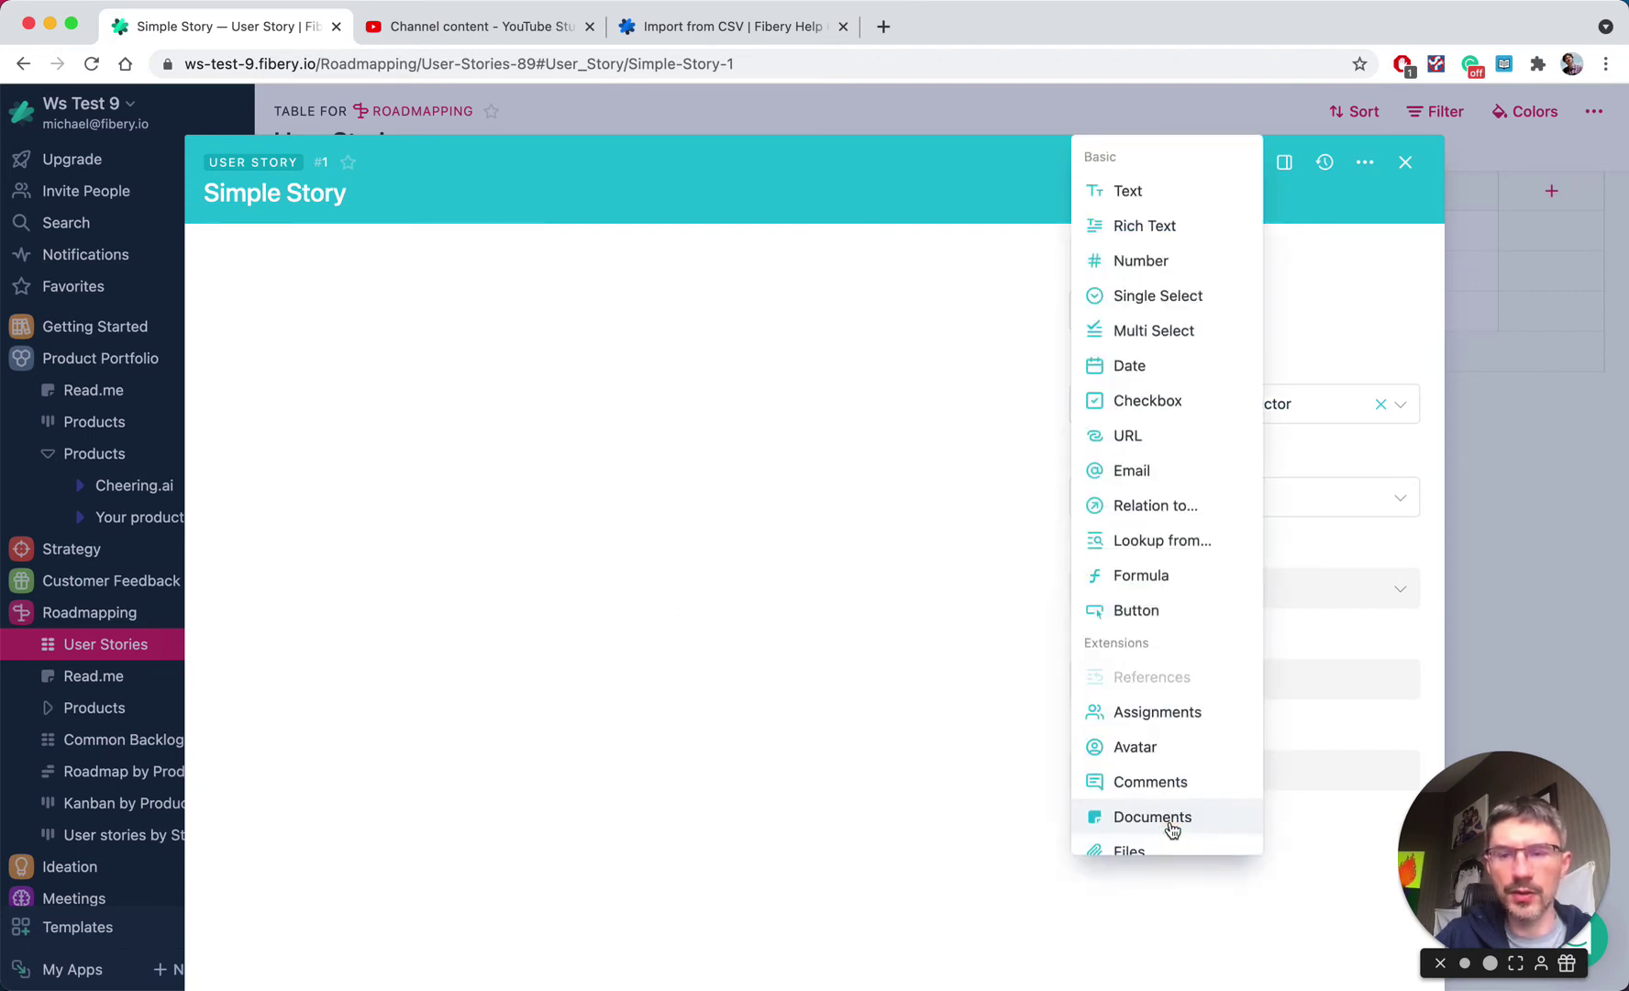
left_click(1147, 227)
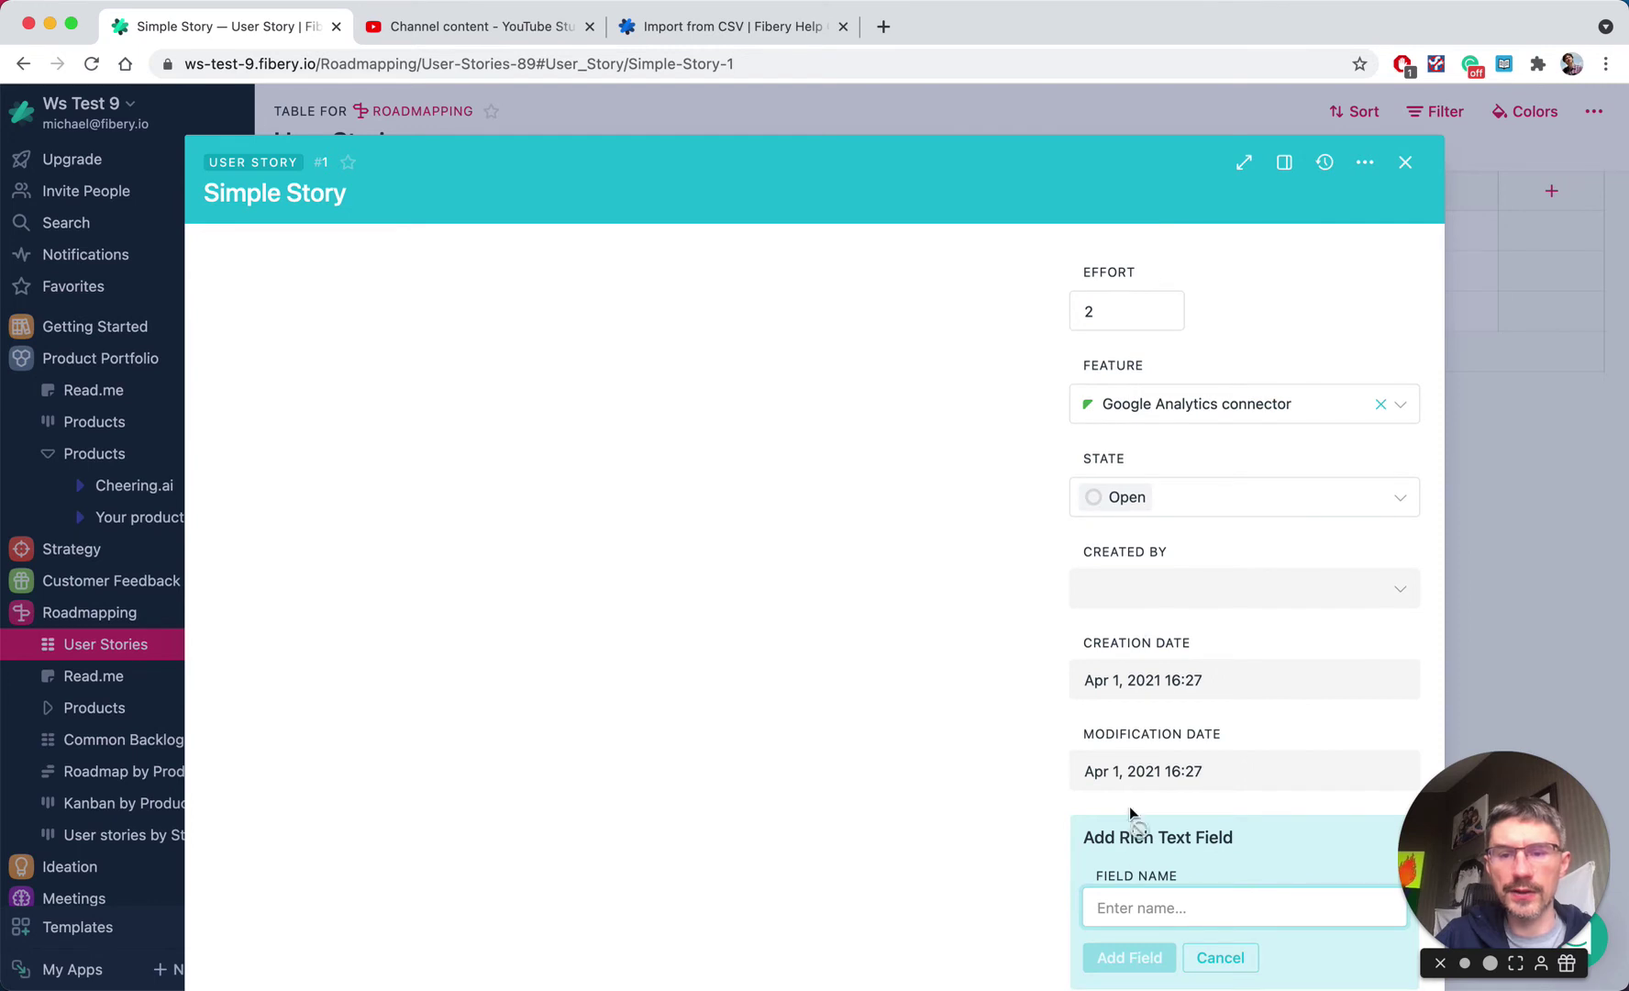
scroll(1141, 814, "down", 1)
type("Dea")
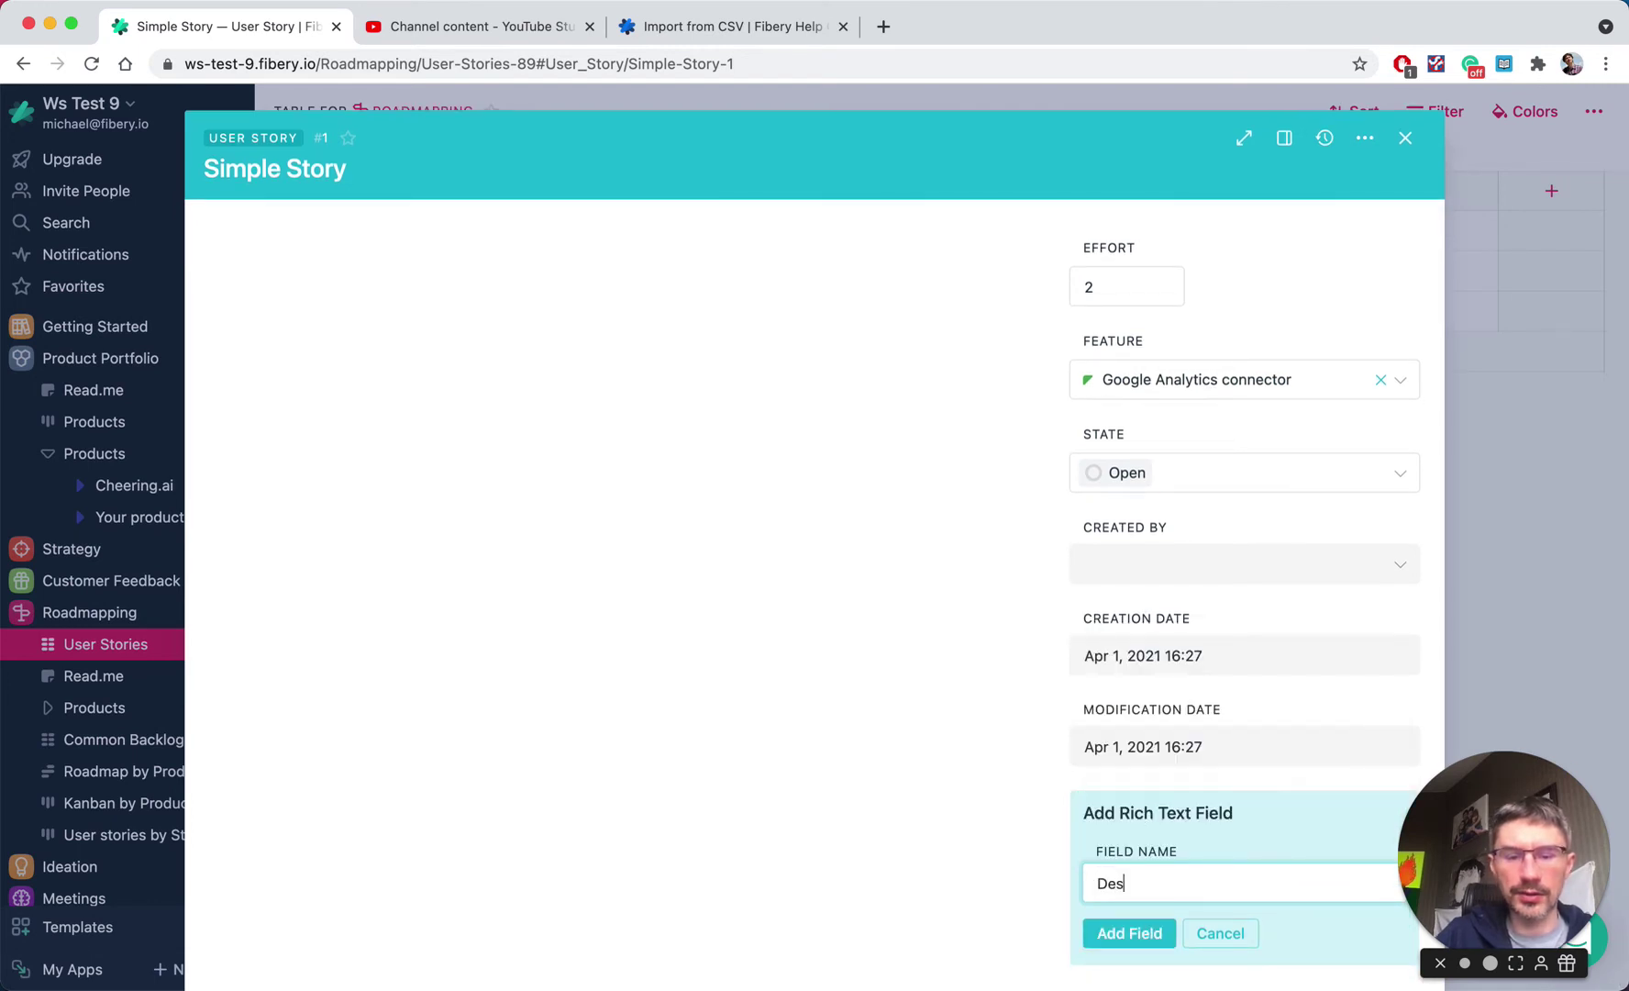
key("BackSpace")
key("BackSpace")
key("BackSpace")
type("Spec")
key("Return")
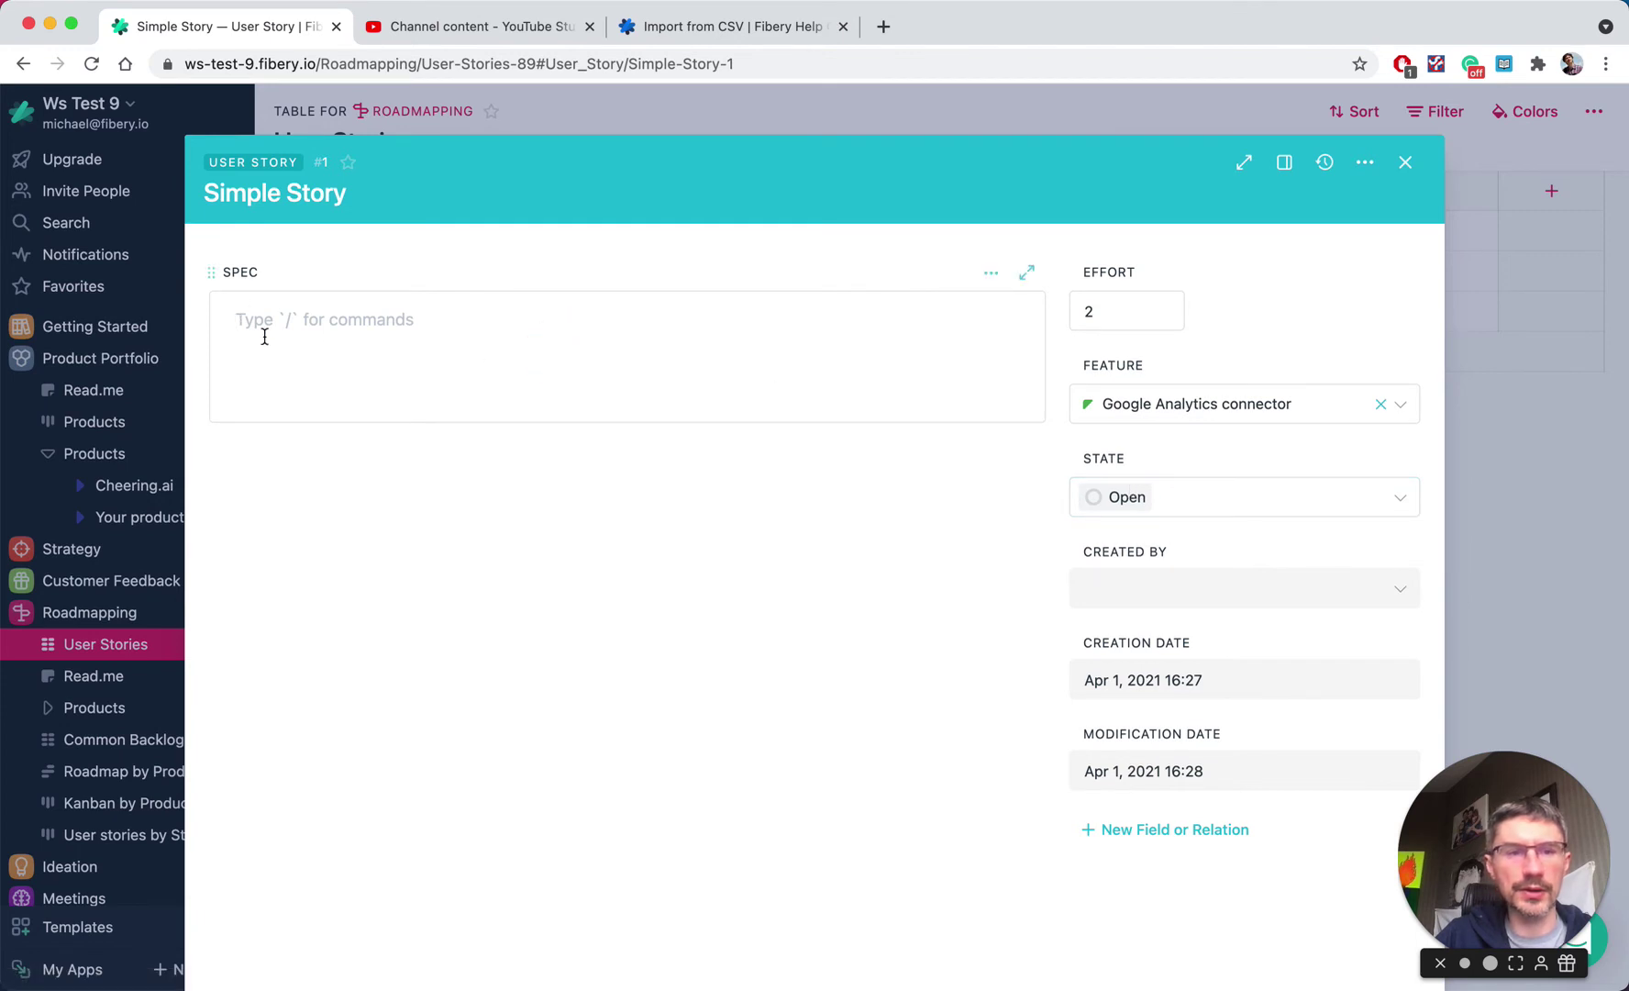
left_click(834, 120)
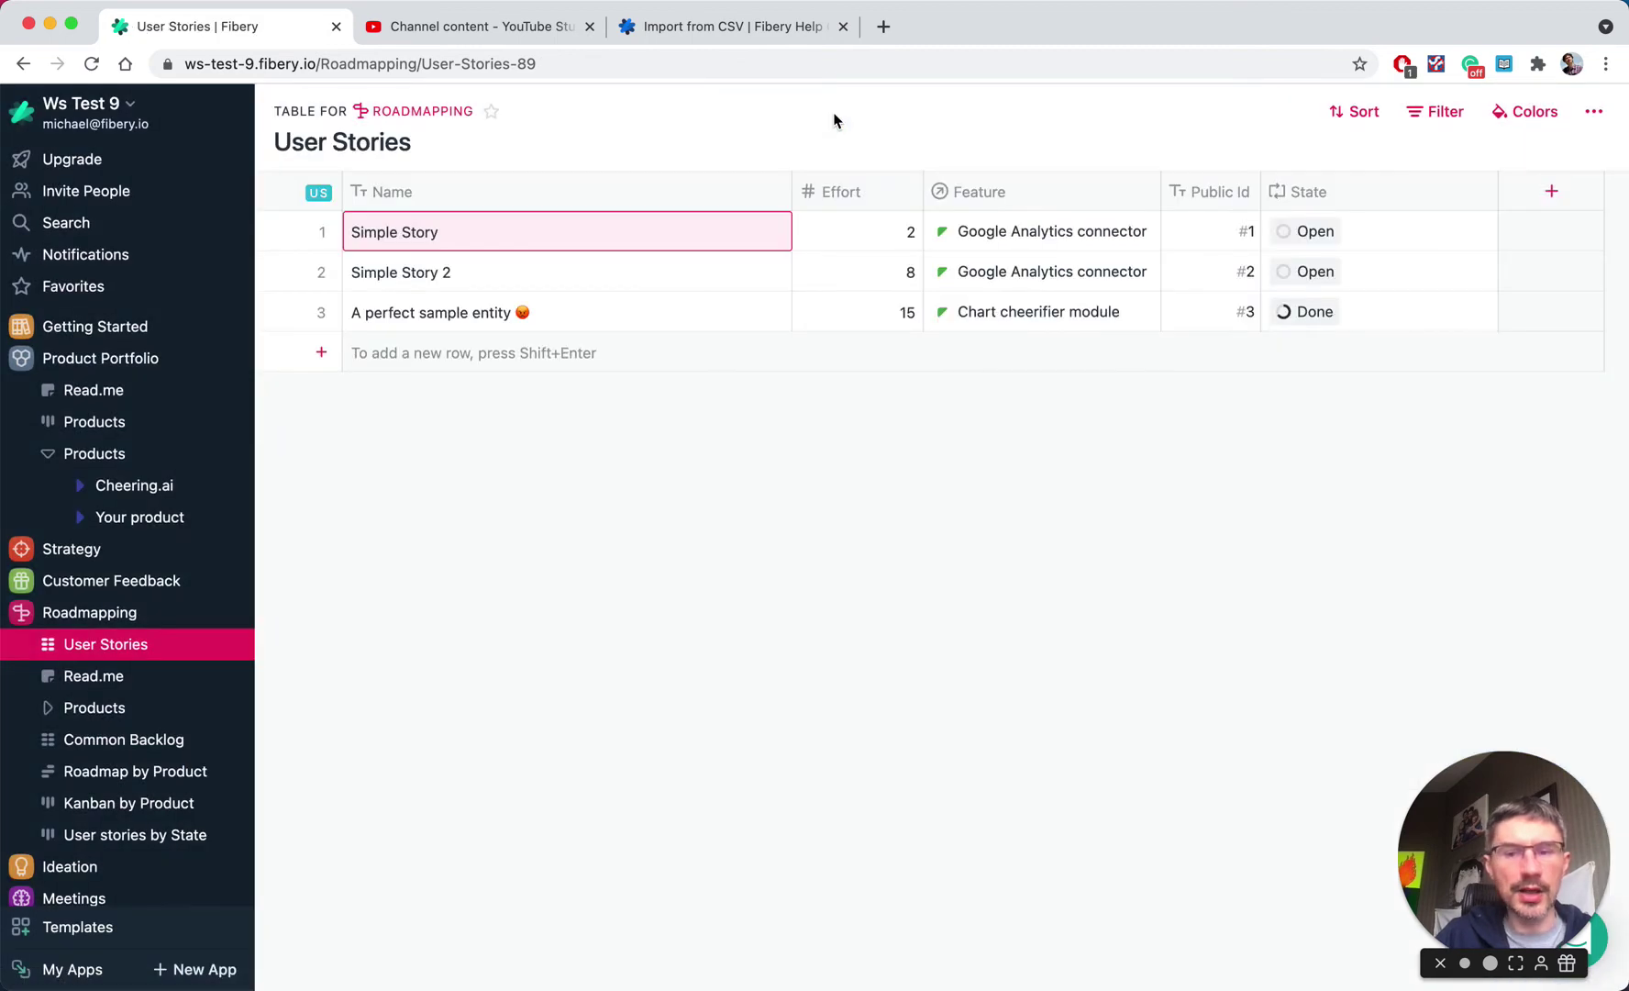
left_click(679, 424)
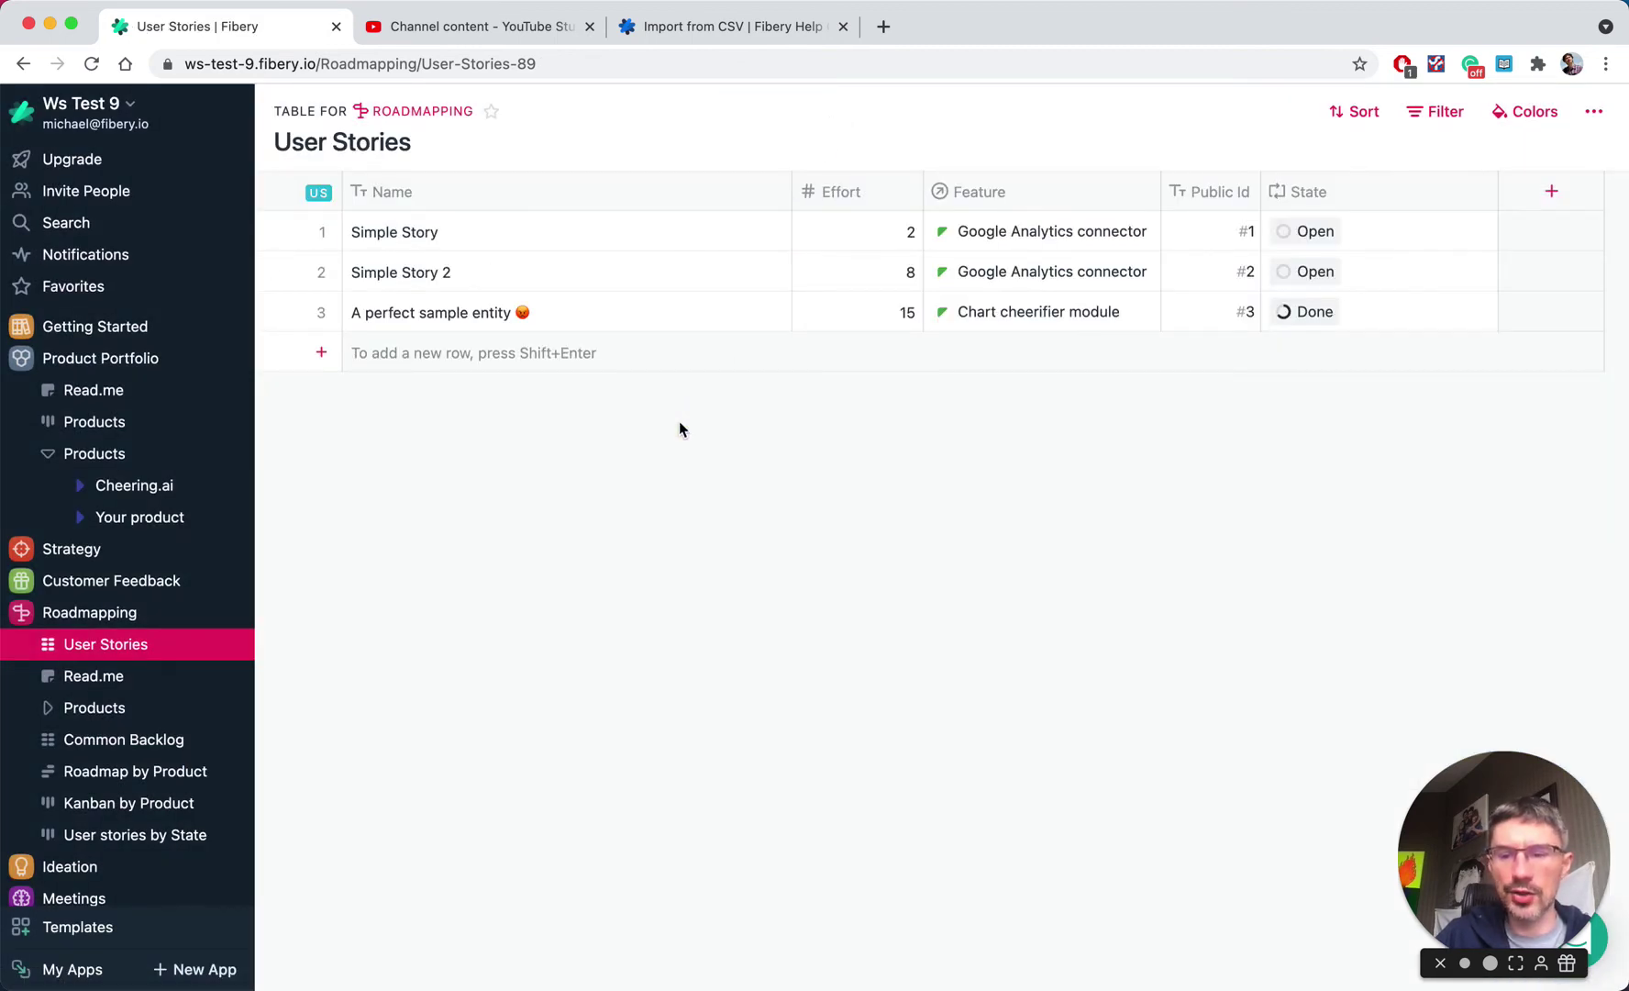
Step: Start the Trello sync from the Integrations templates and proceed to Trello's login for authorizing Fibery
left_click(59, 930)
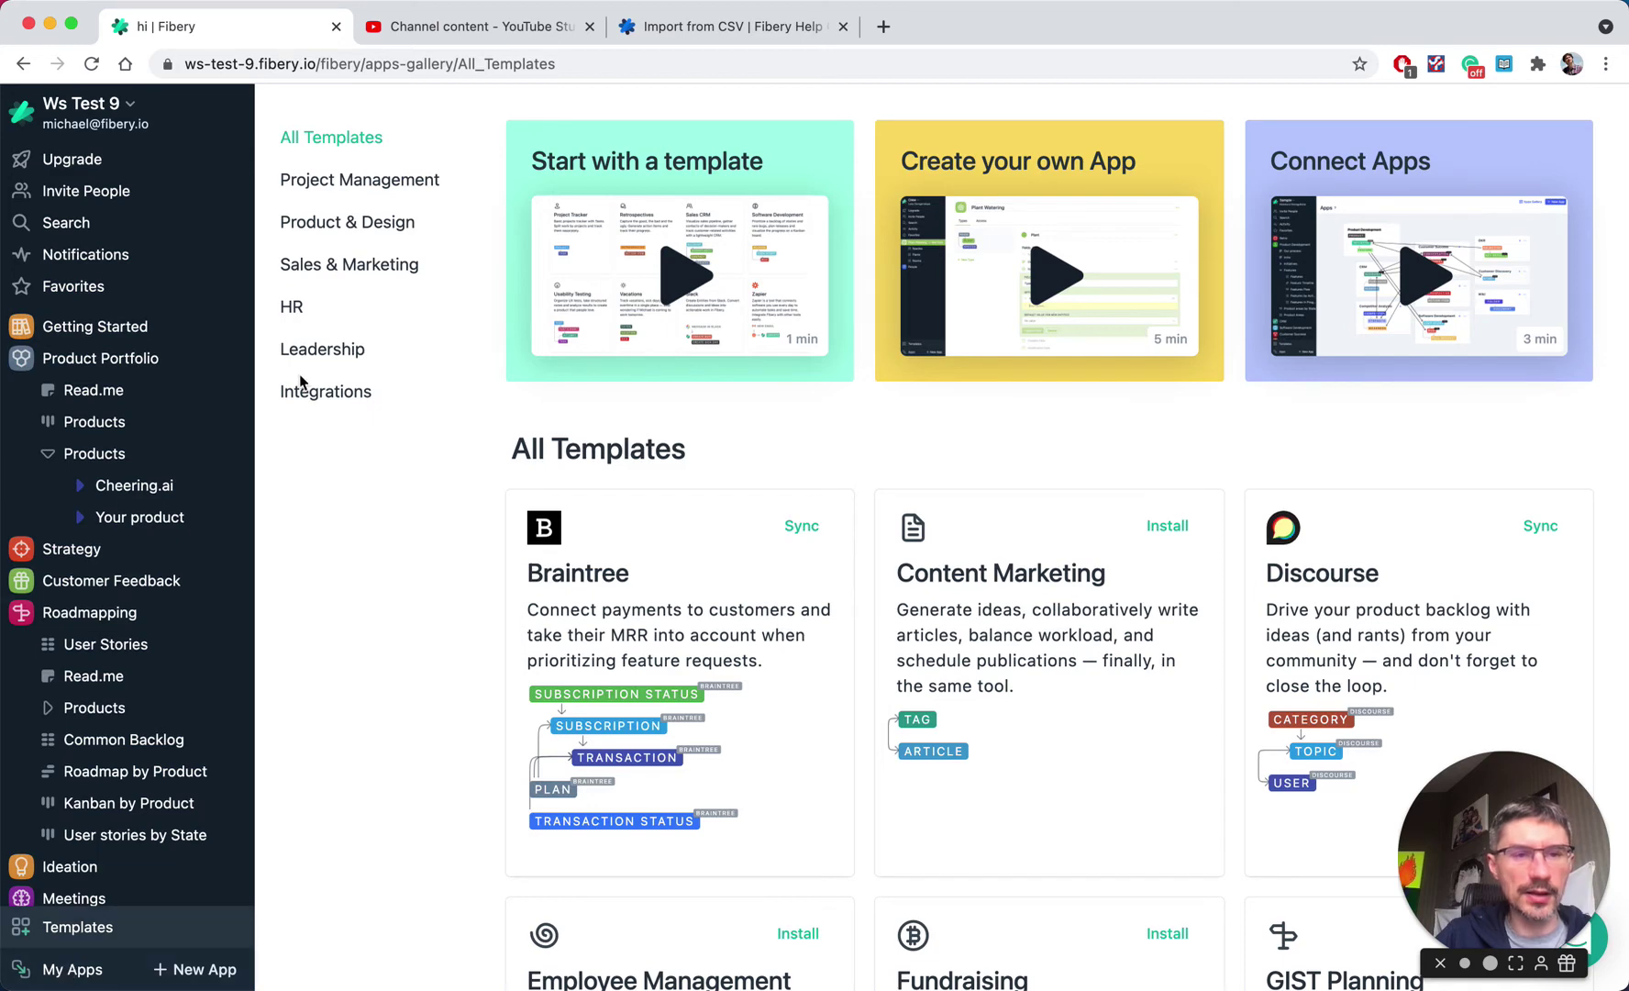
left_click(338, 393)
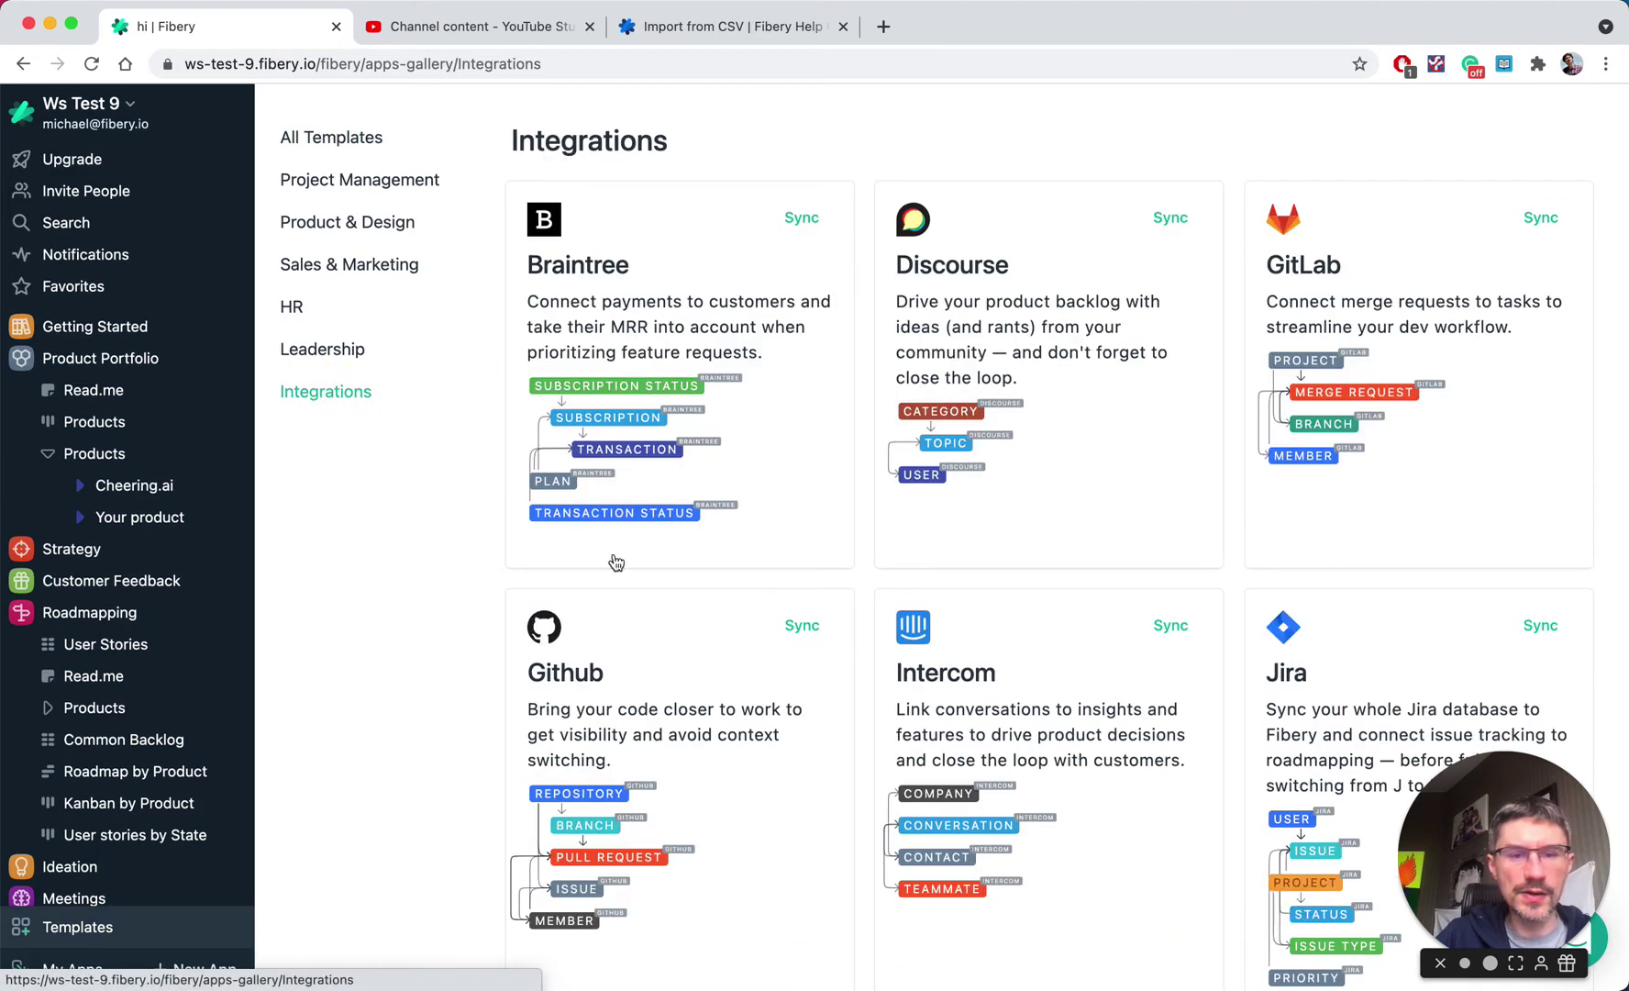
scroll(754, 451, "down", 1)
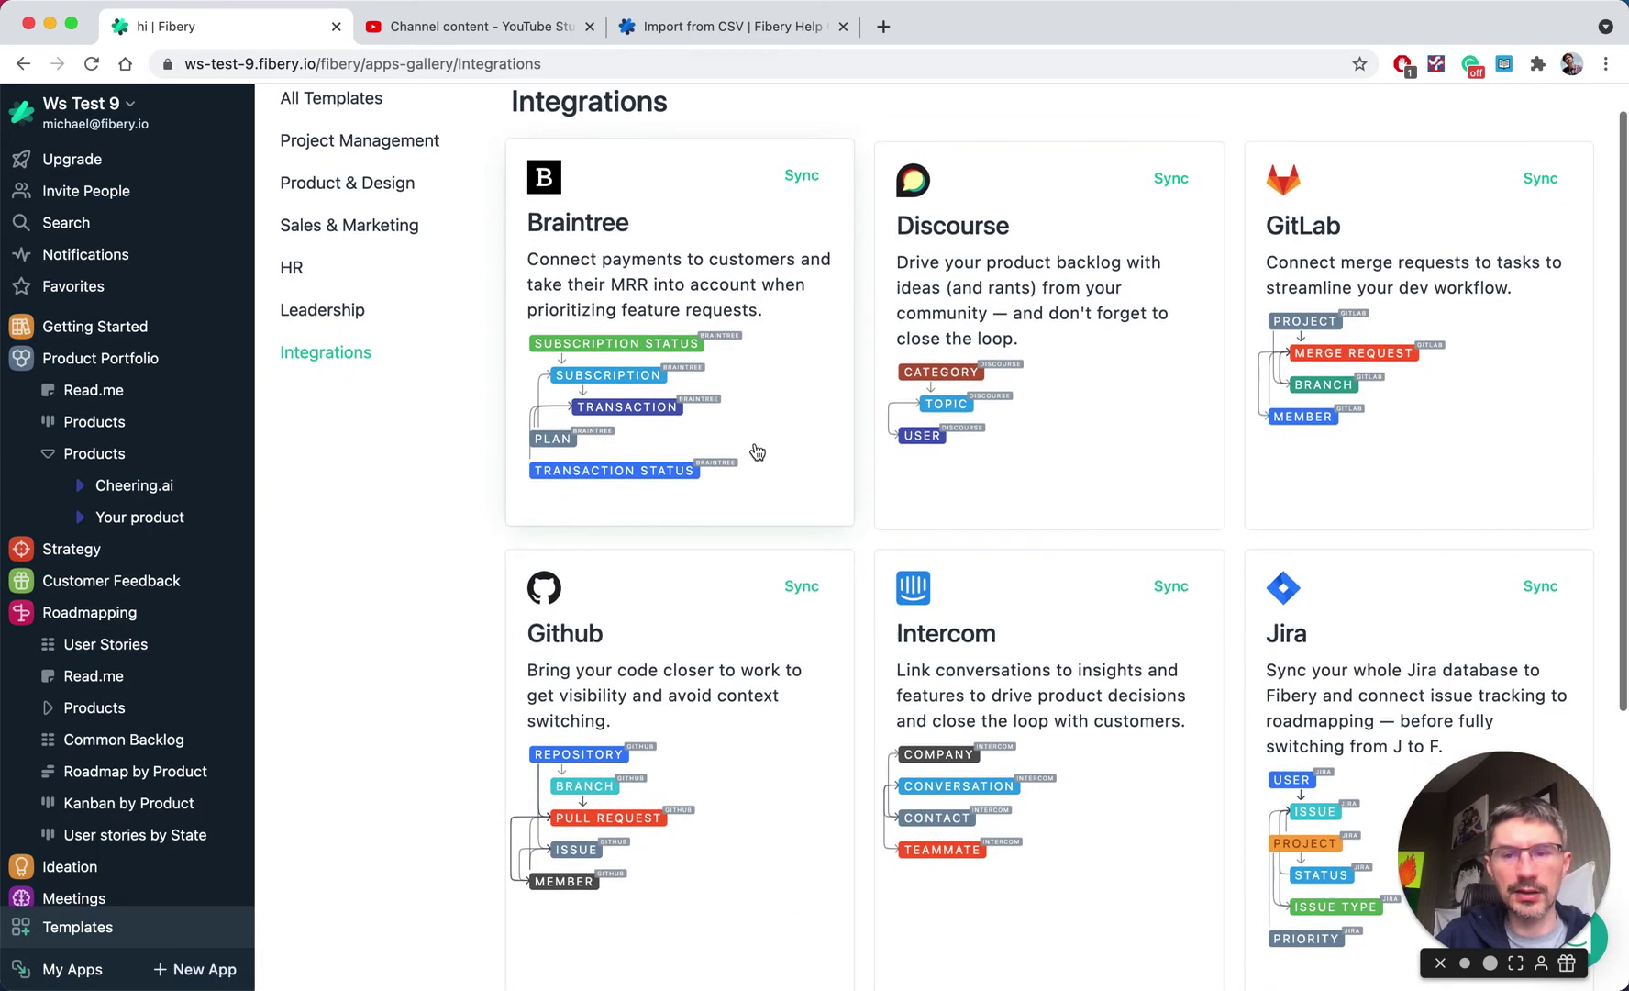
scroll(757, 451, "down", 5)
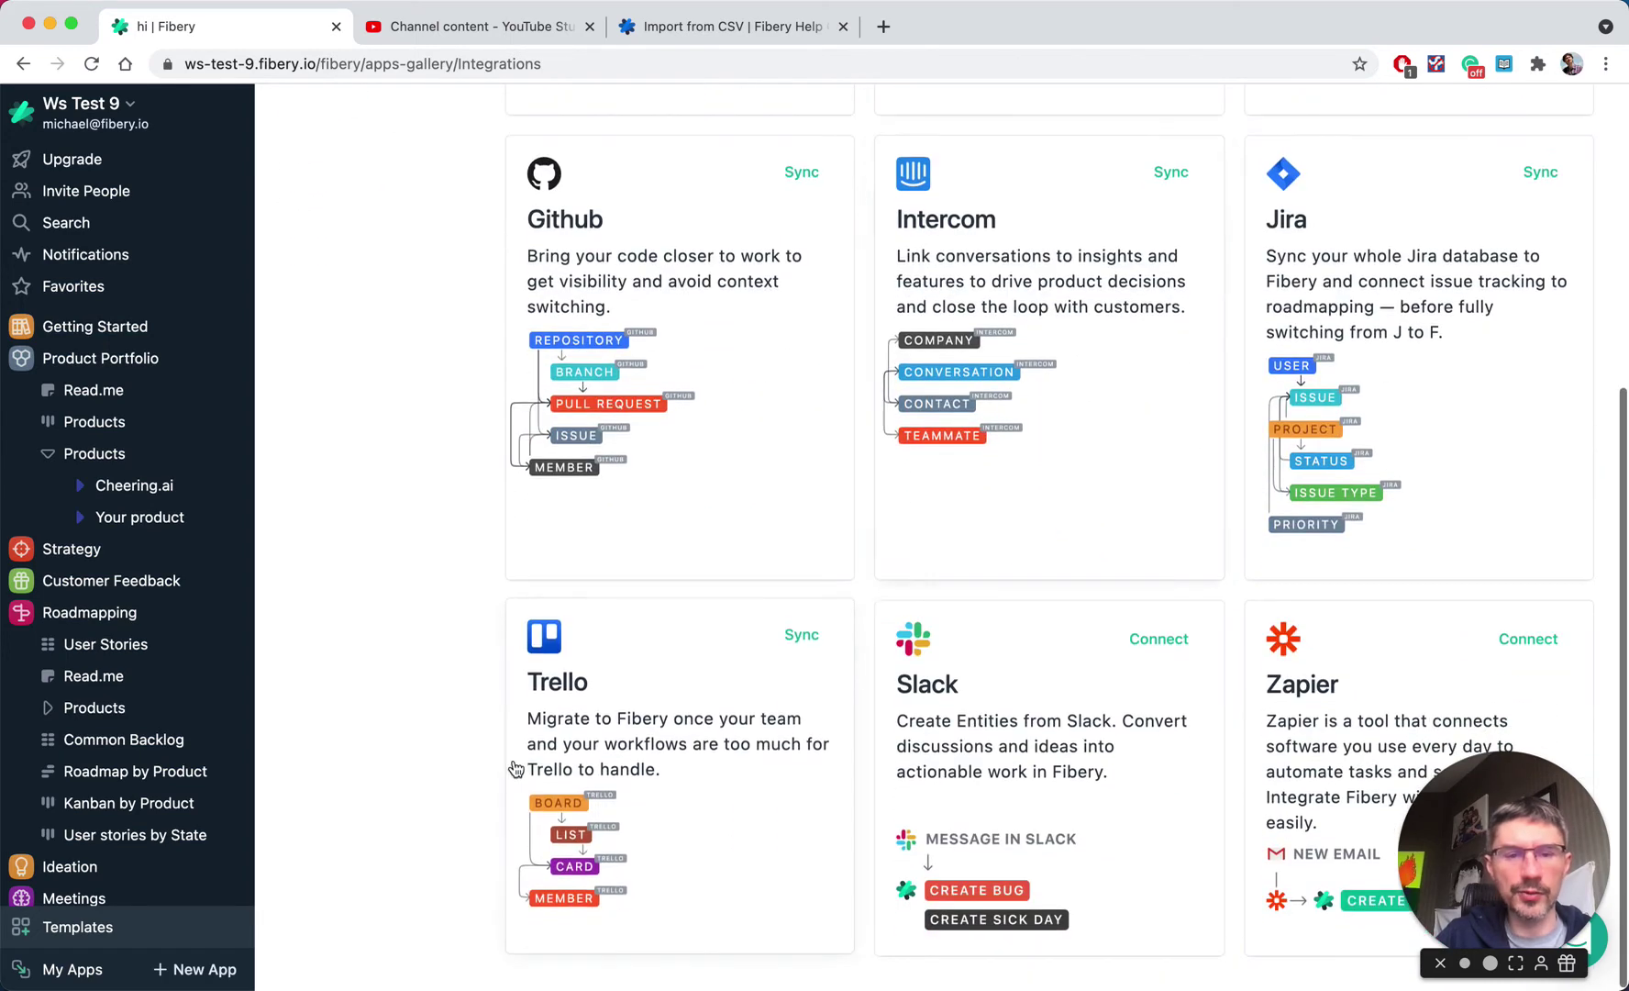
left_click(801, 637)
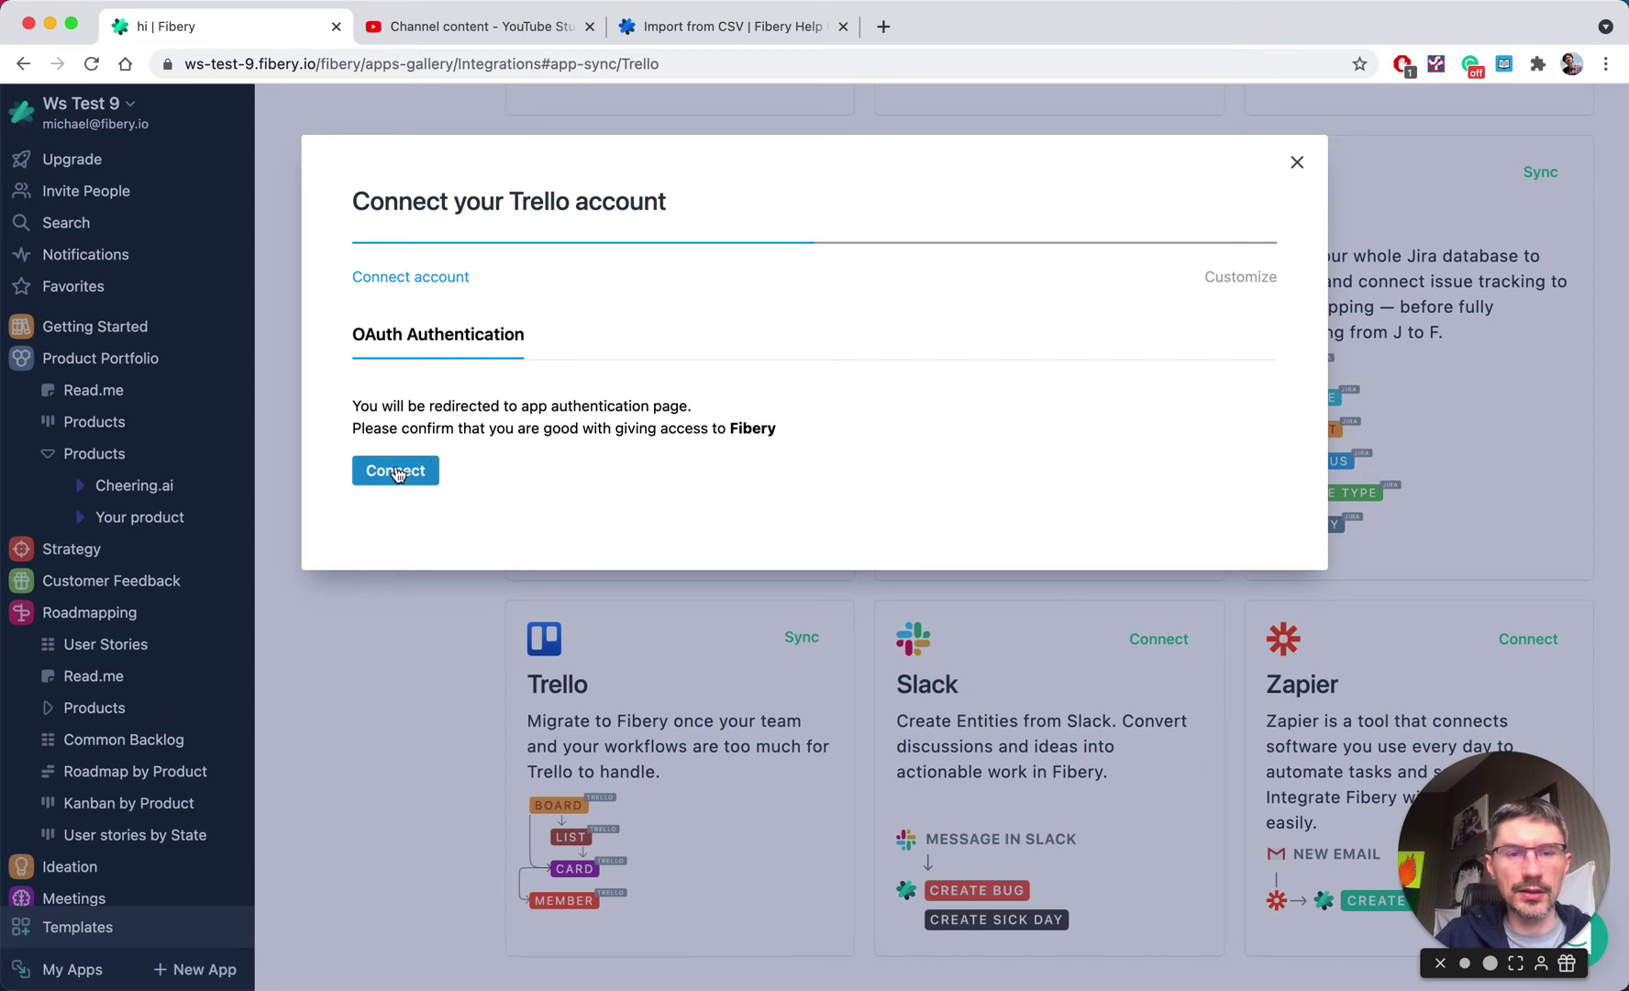
left_click(394, 470)
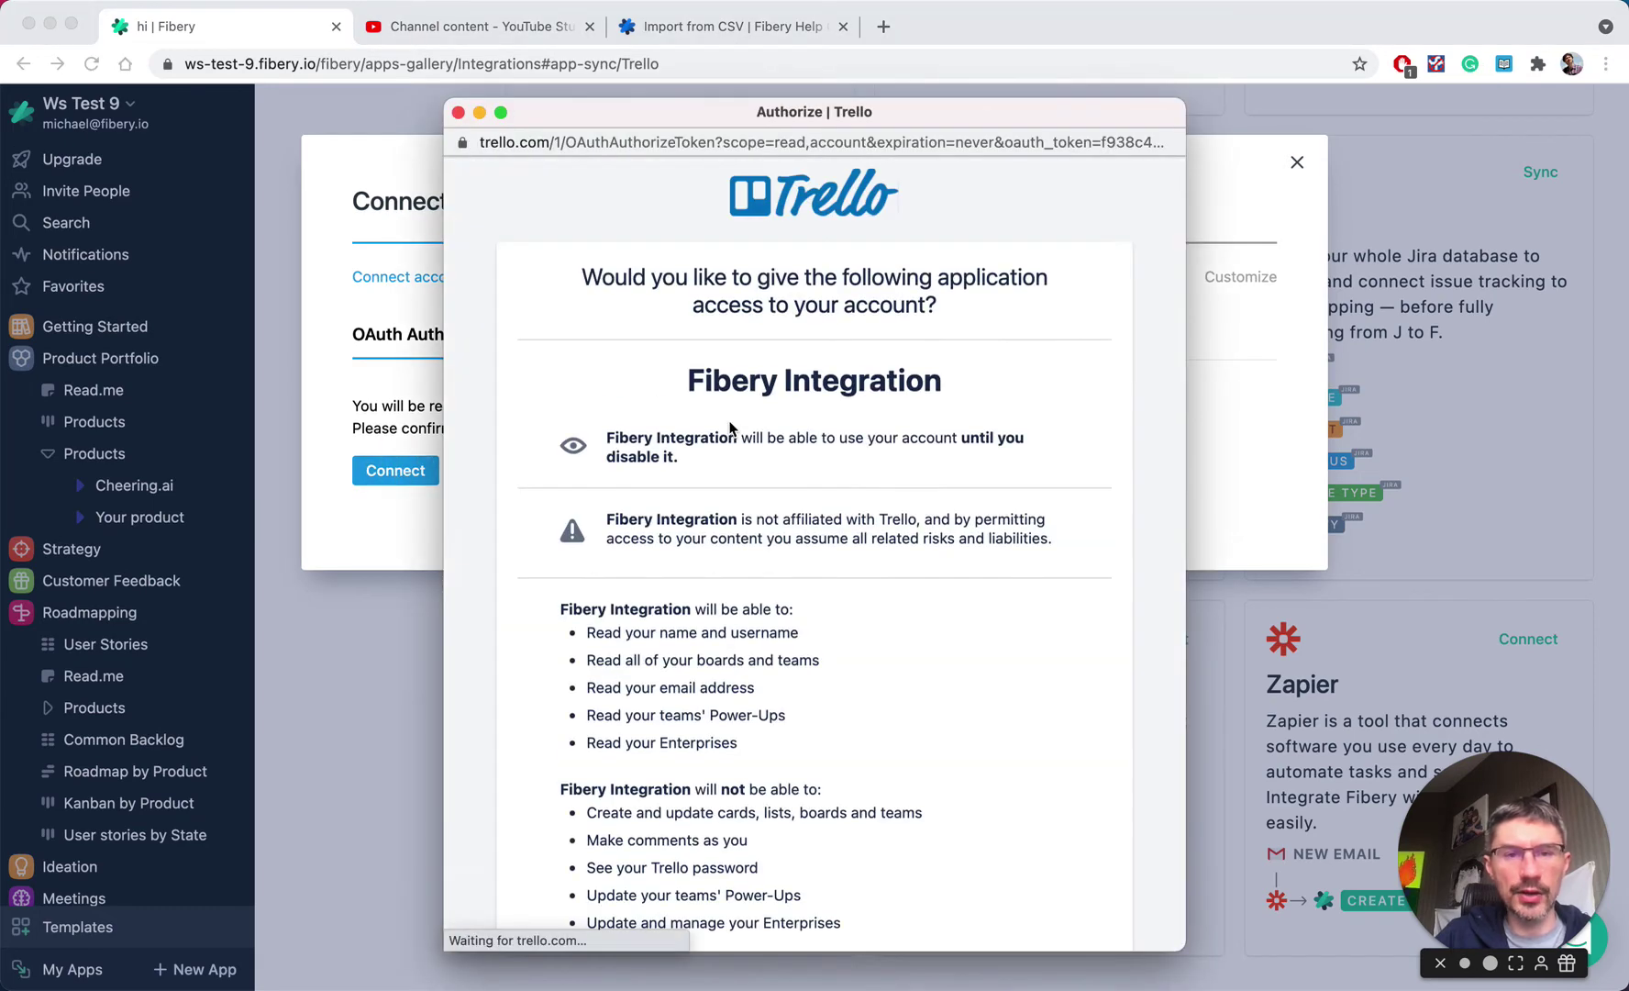
scroll(757, 545, "down", 5)
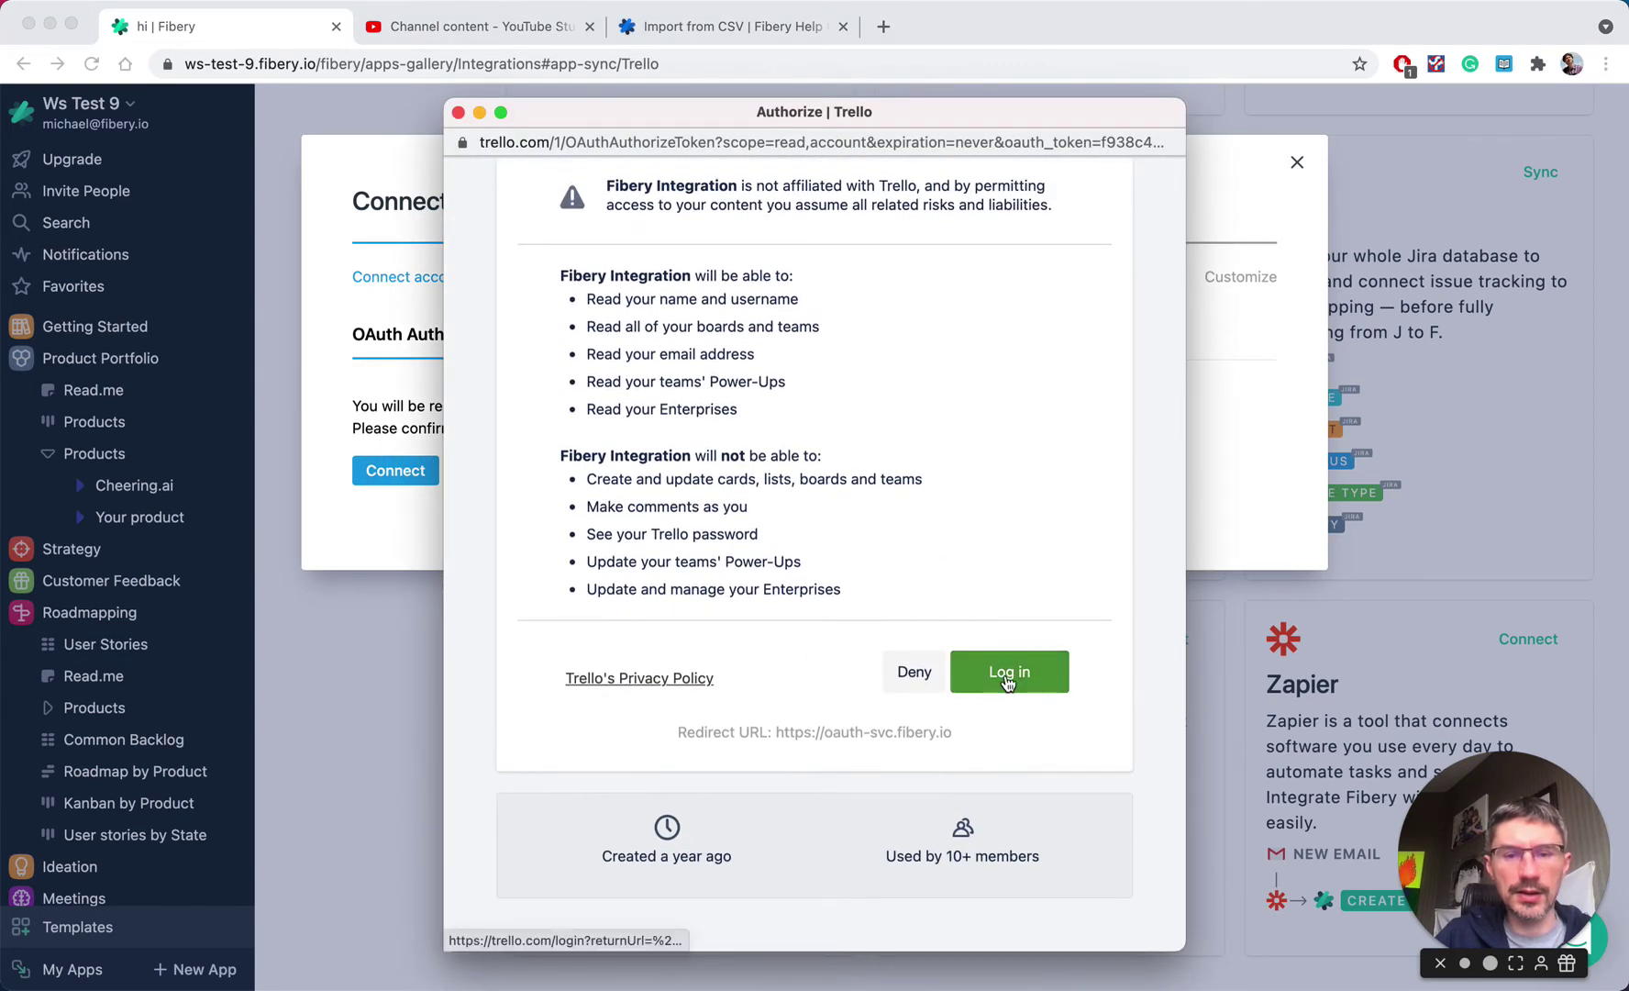
left_click(1007, 679)
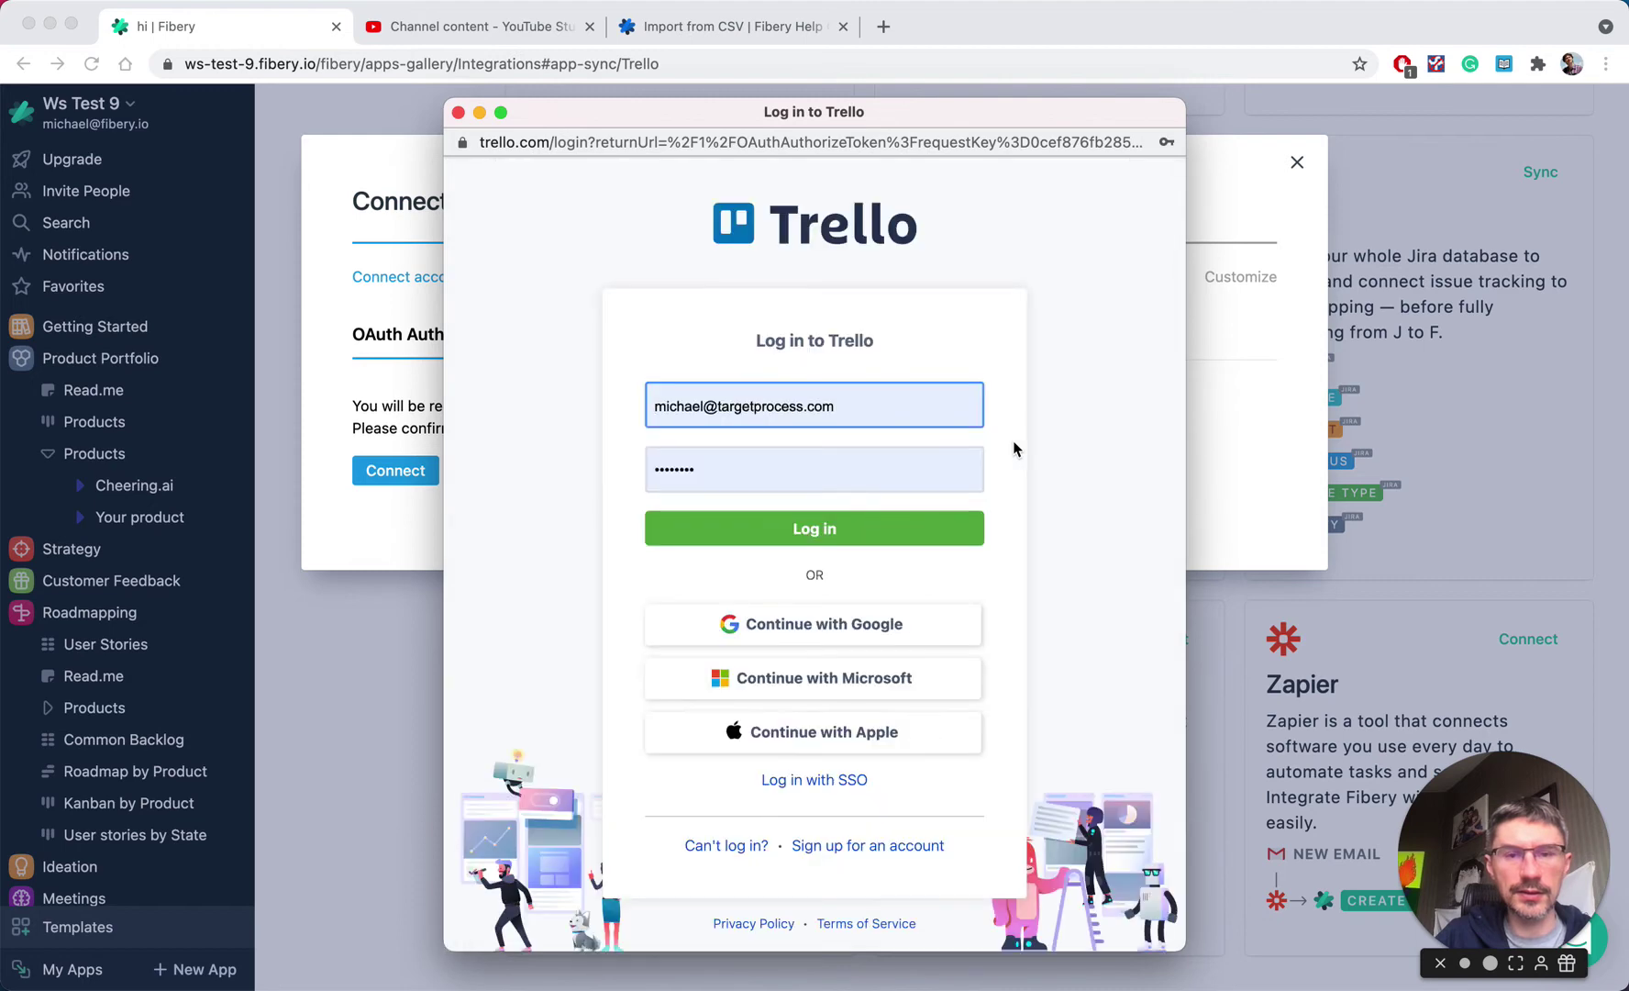
Step: Try the saved Trello credentials, and sign in with the personal Google account instead, connecting it to Atlassian
left_click(832, 538)
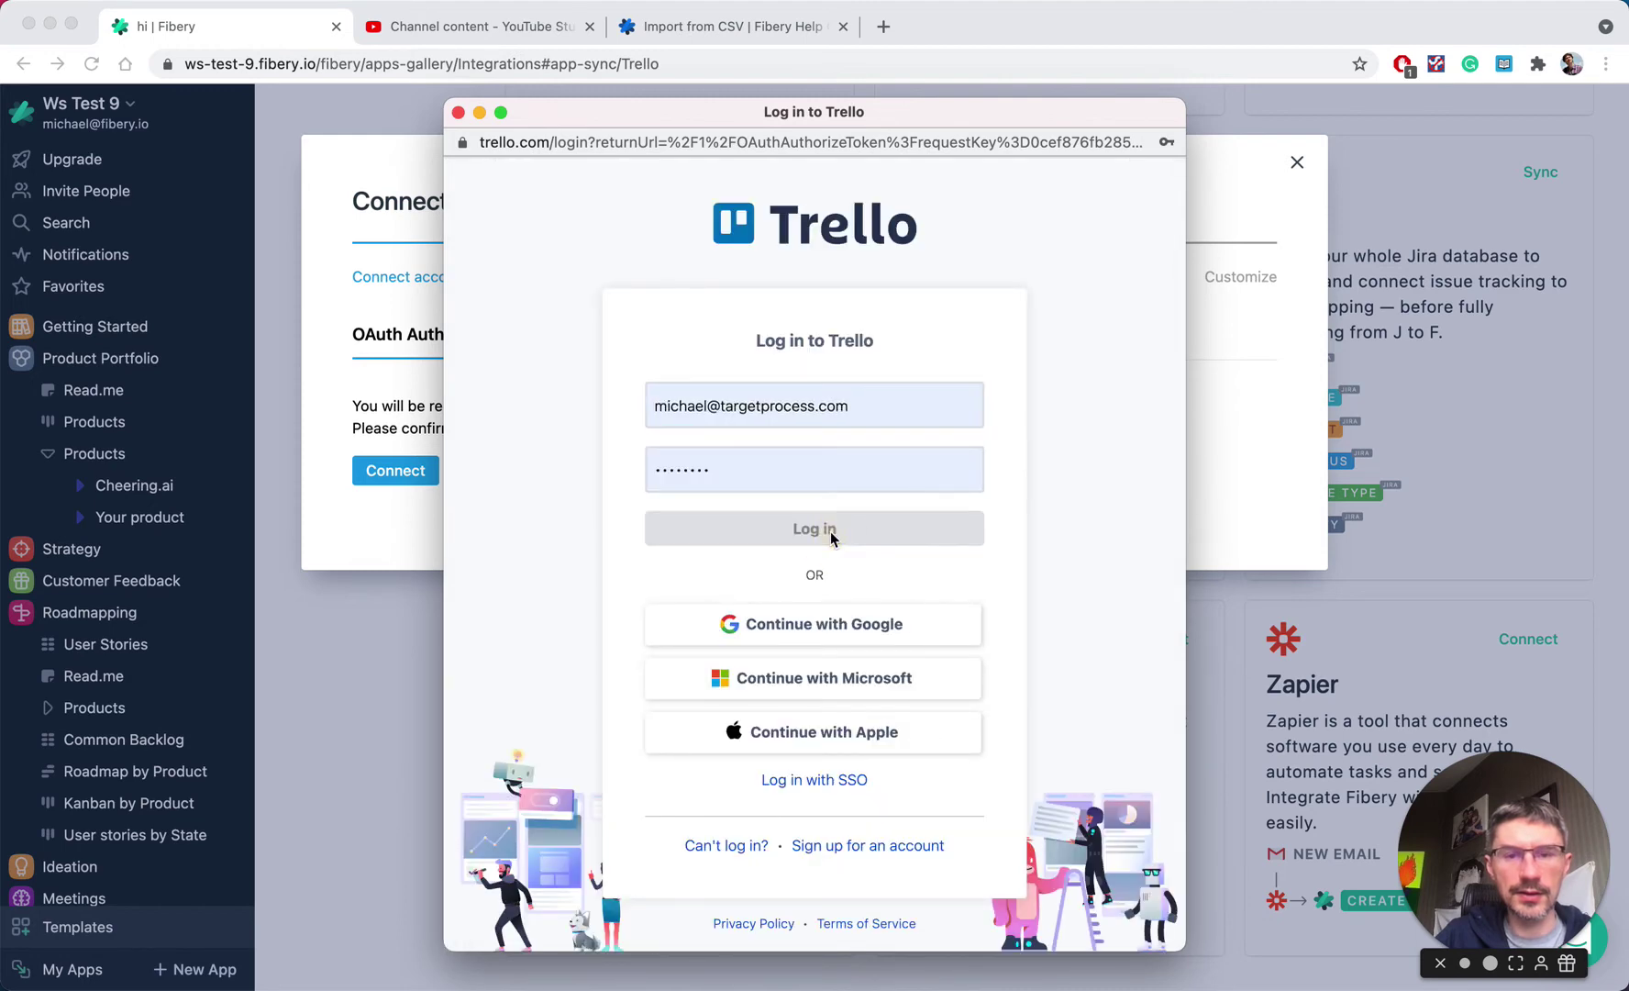
scroll(830, 551, "down", 2)
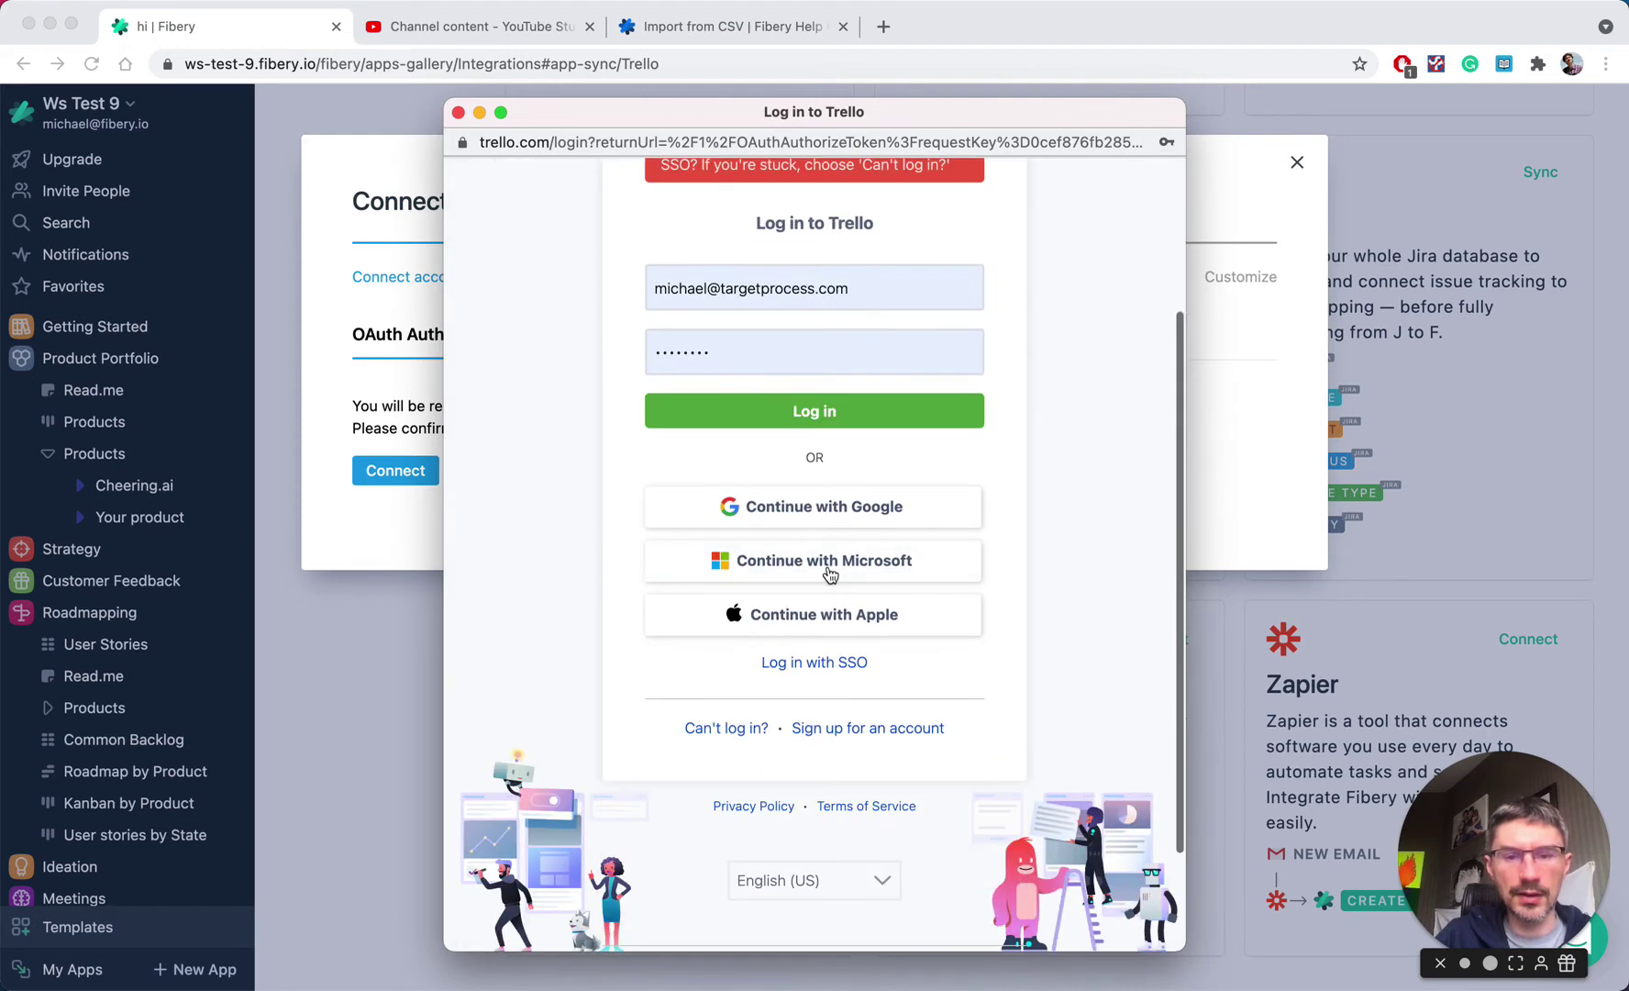
left_click(839, 507)
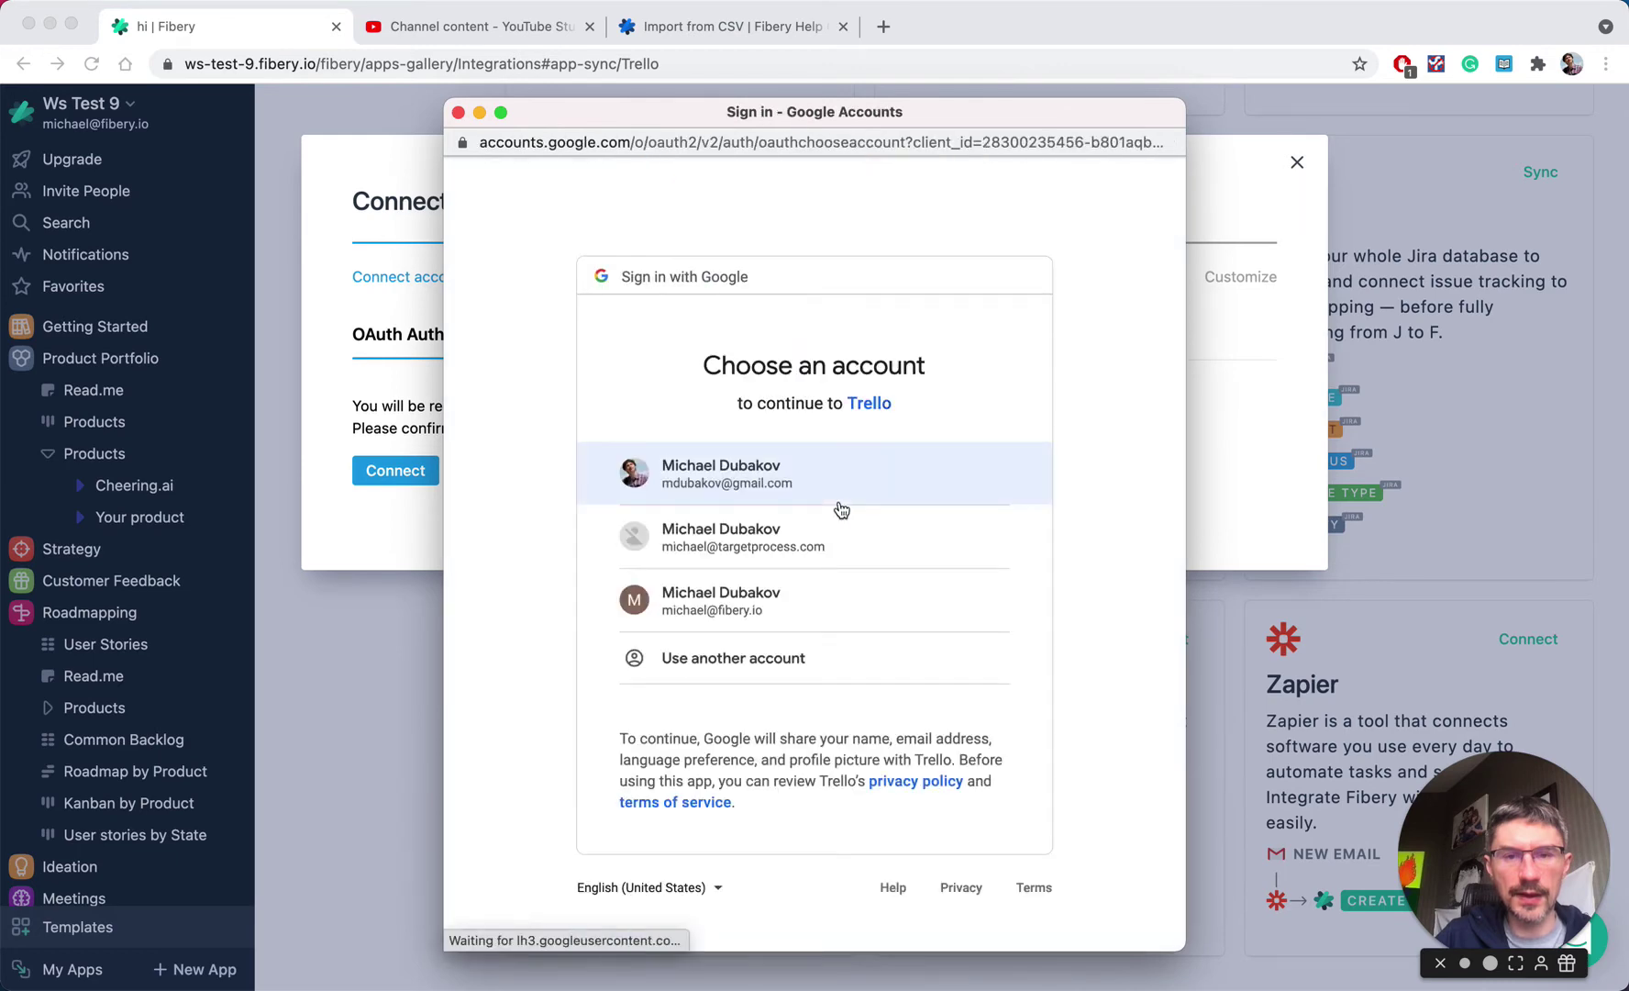
left_click(775, 475)
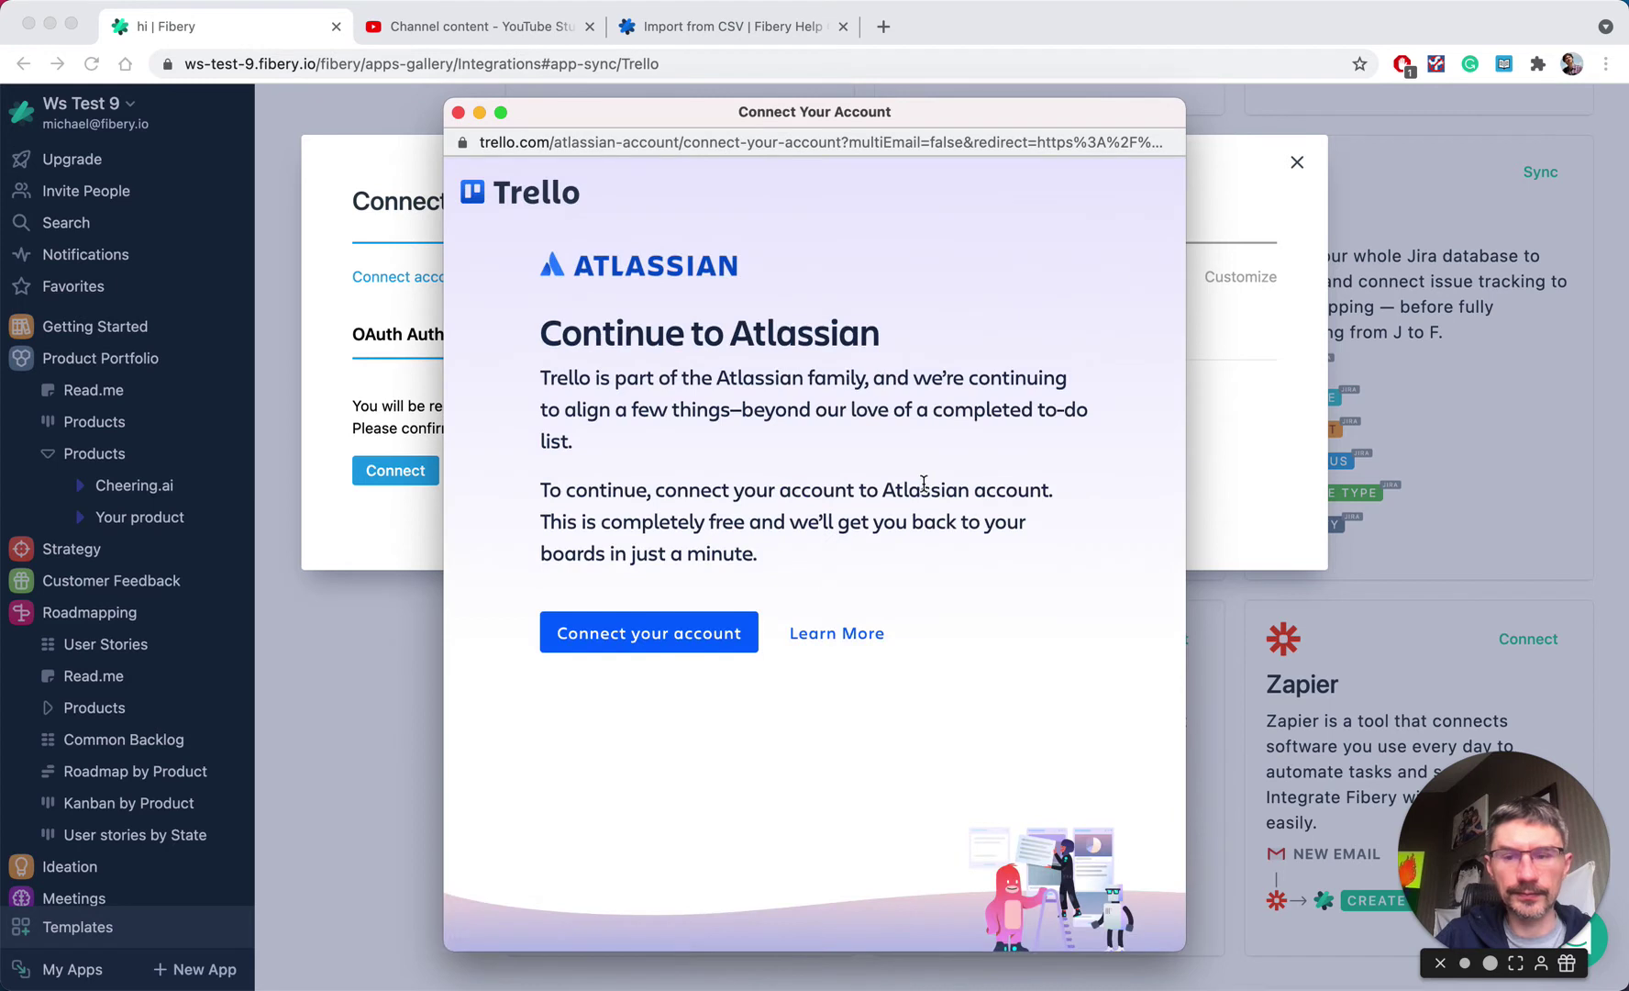
left_click(686, 638)
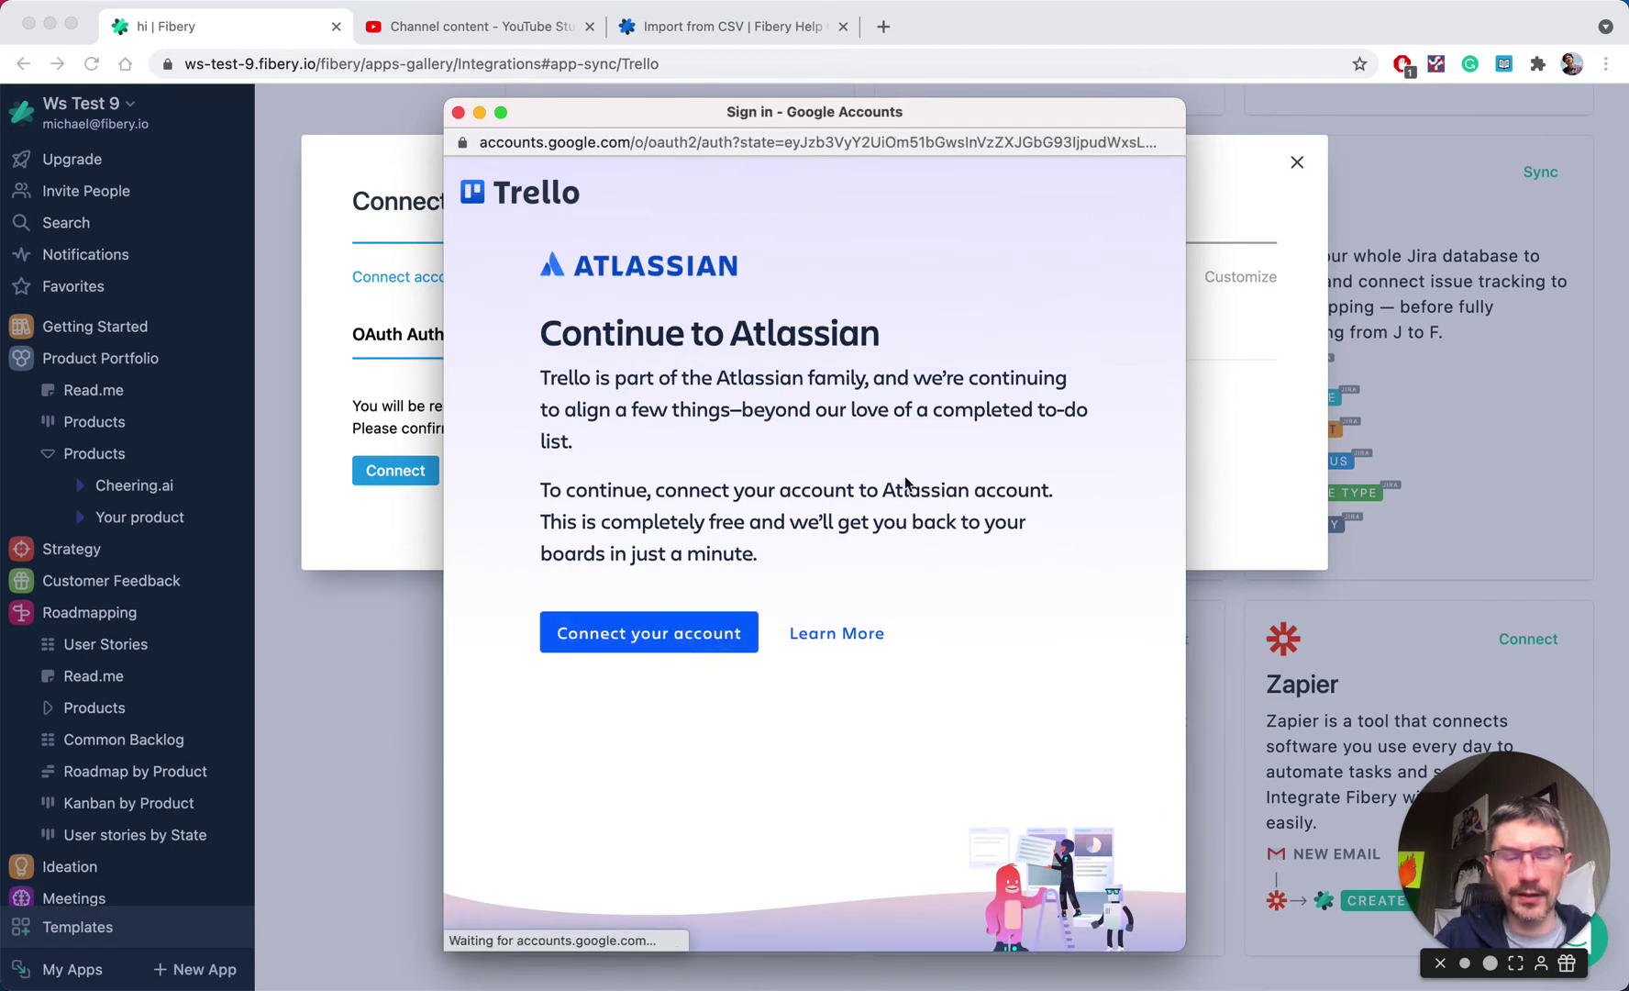
left_click(811, 520)
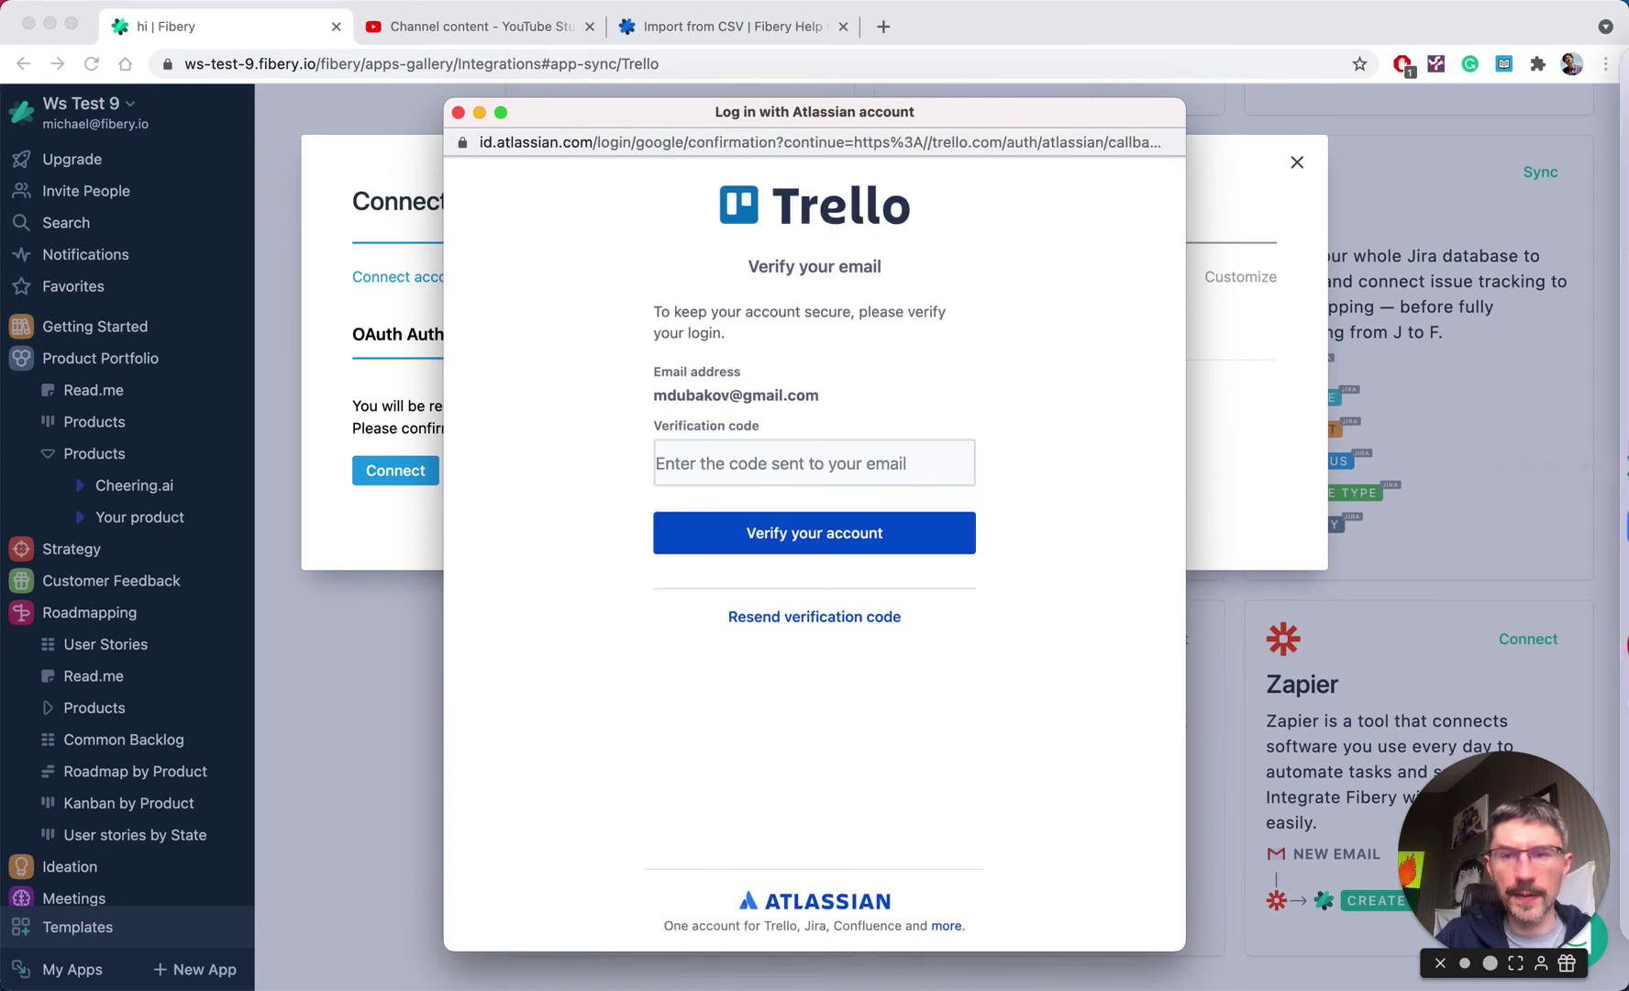
mouse_move(1624, 317)
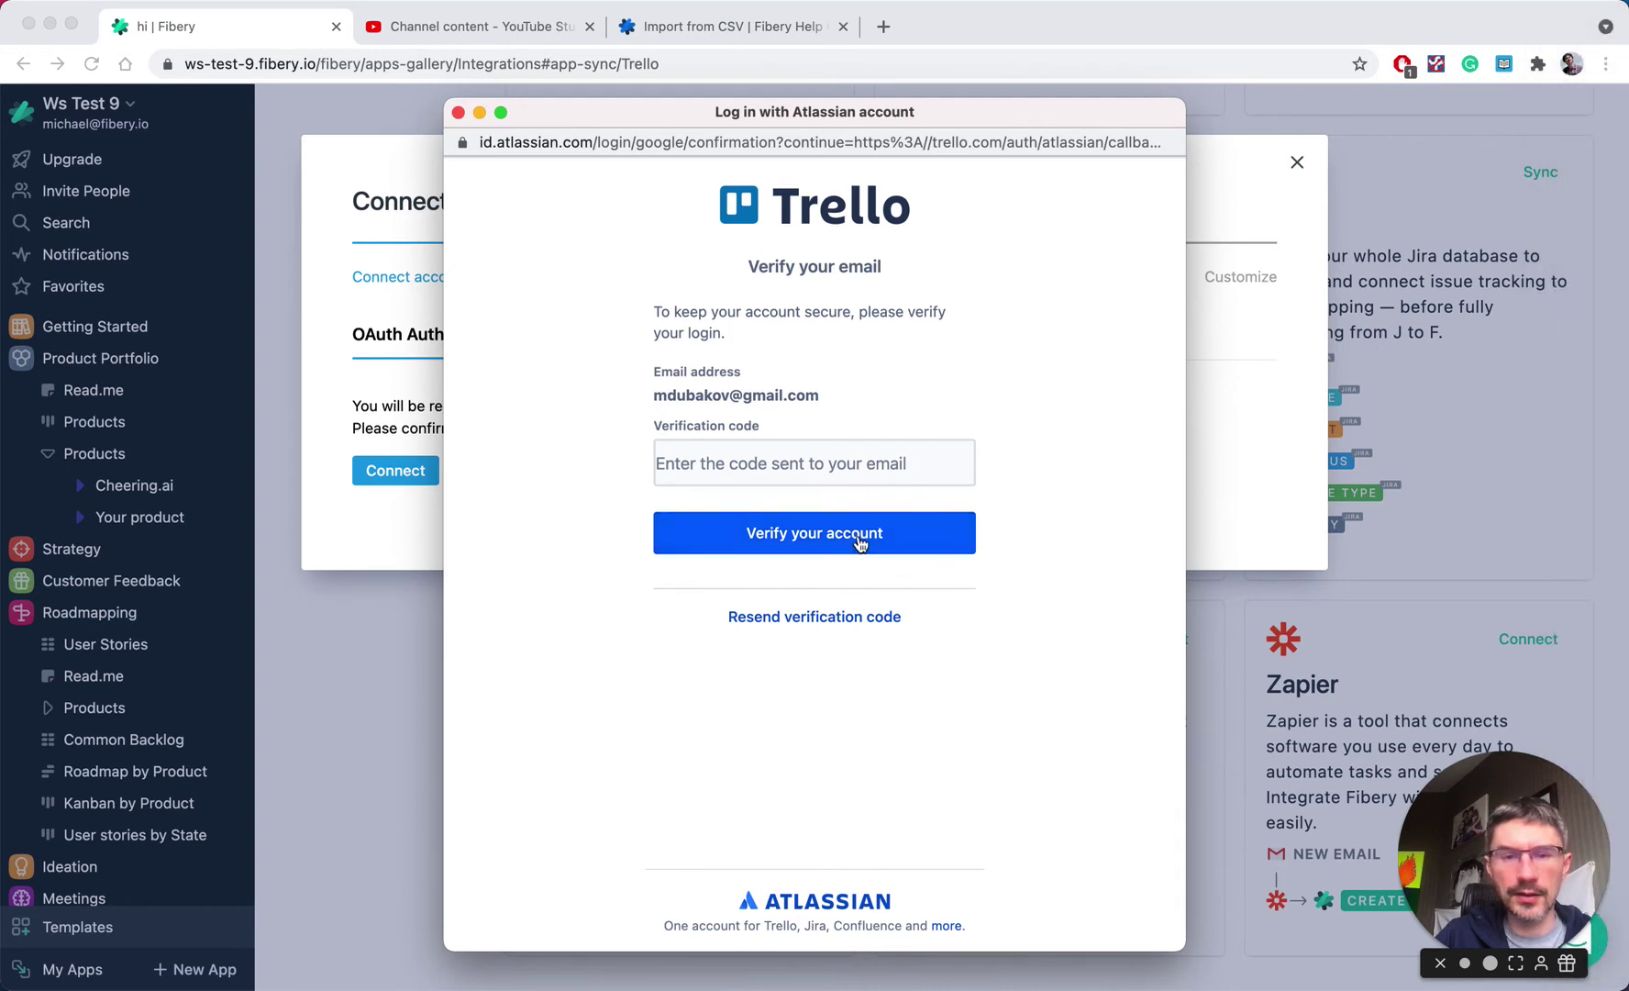
key("super+Tab")
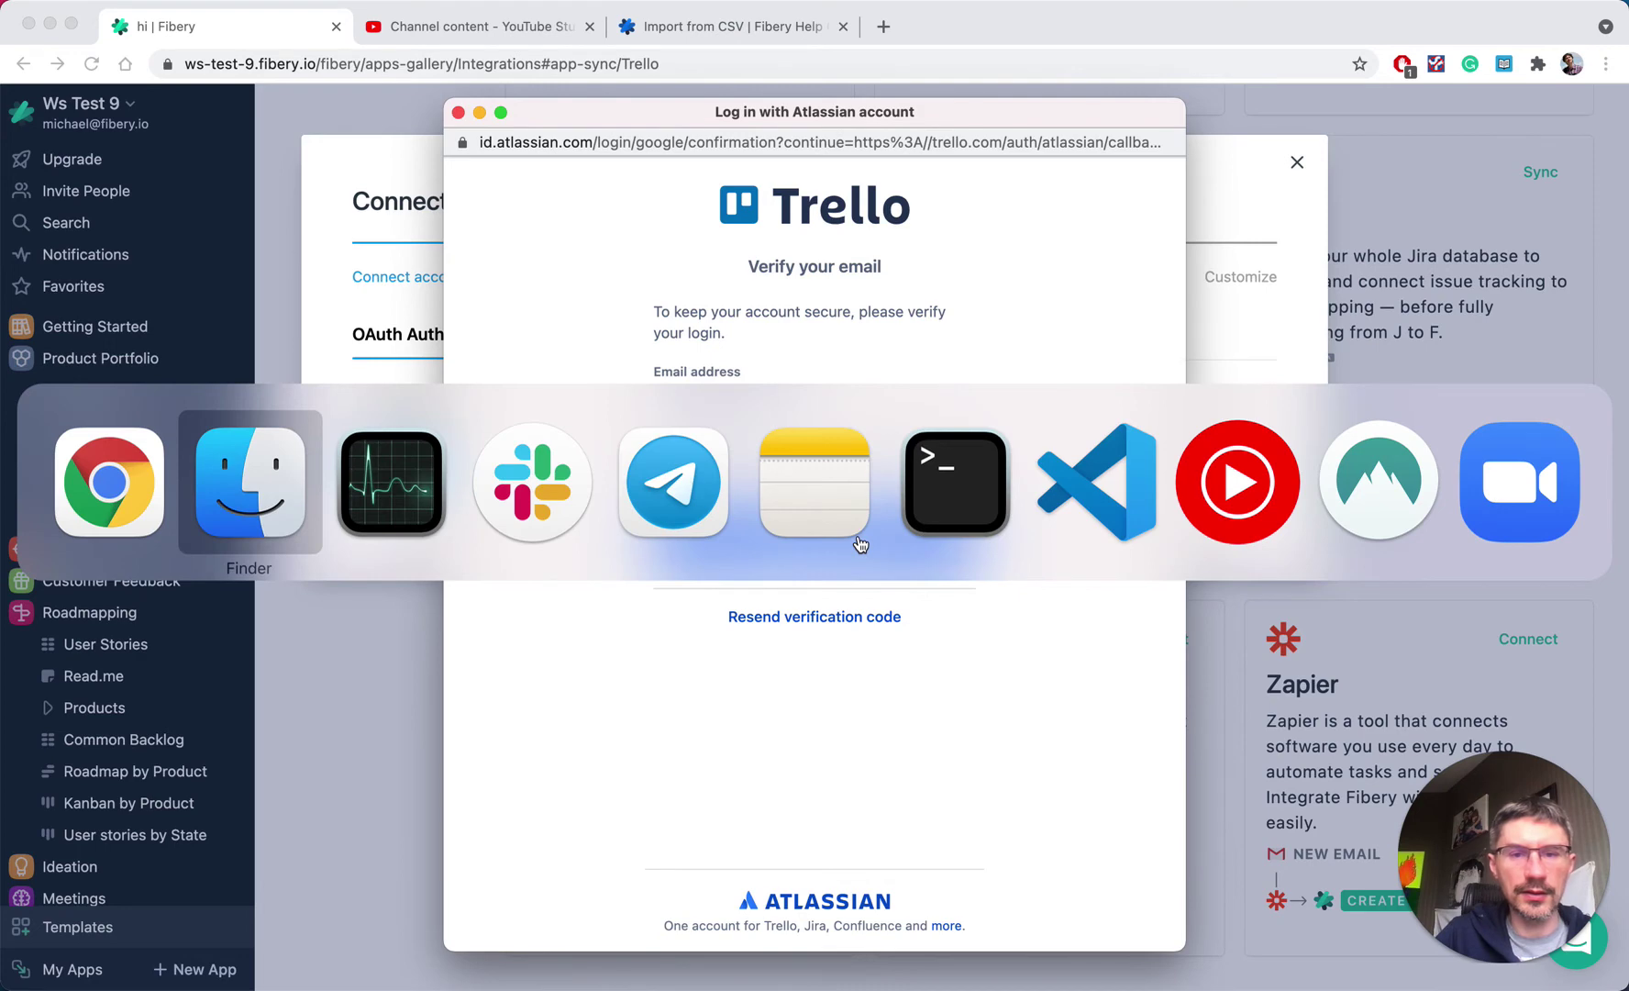
left_click(674, 482)
key("super+Tab")
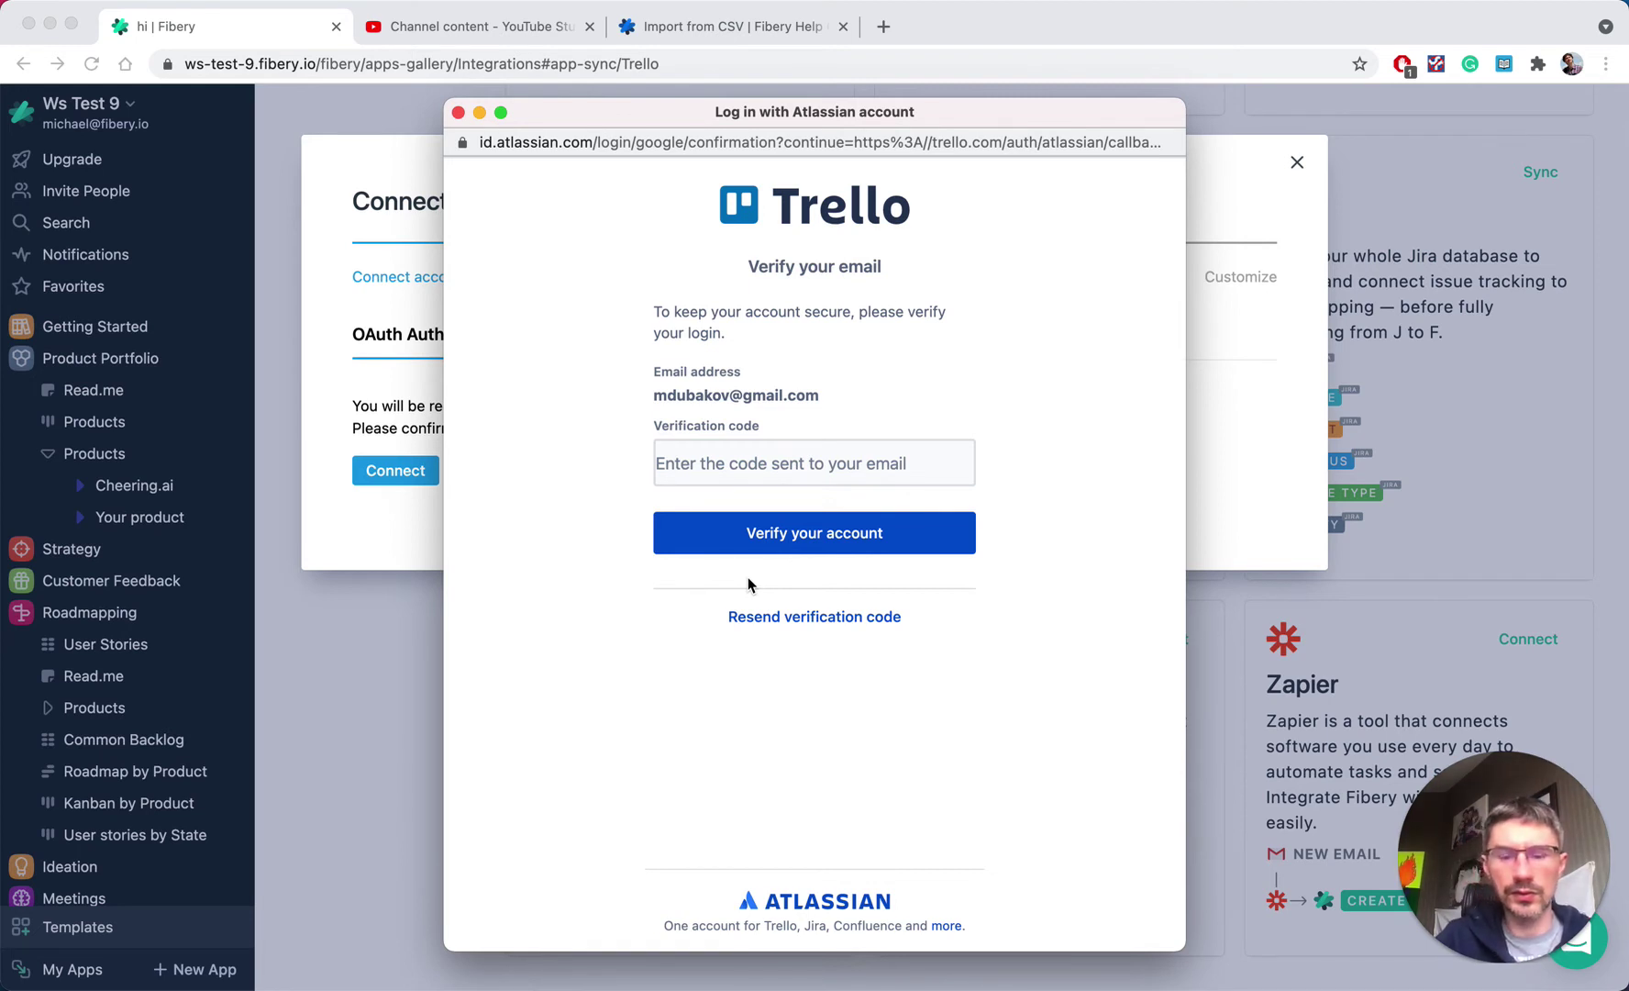
Step: Switch to the Mail app and copy the verification code from the Atlassian email verification message in the personal inbox
key("super+space")
type("mai")
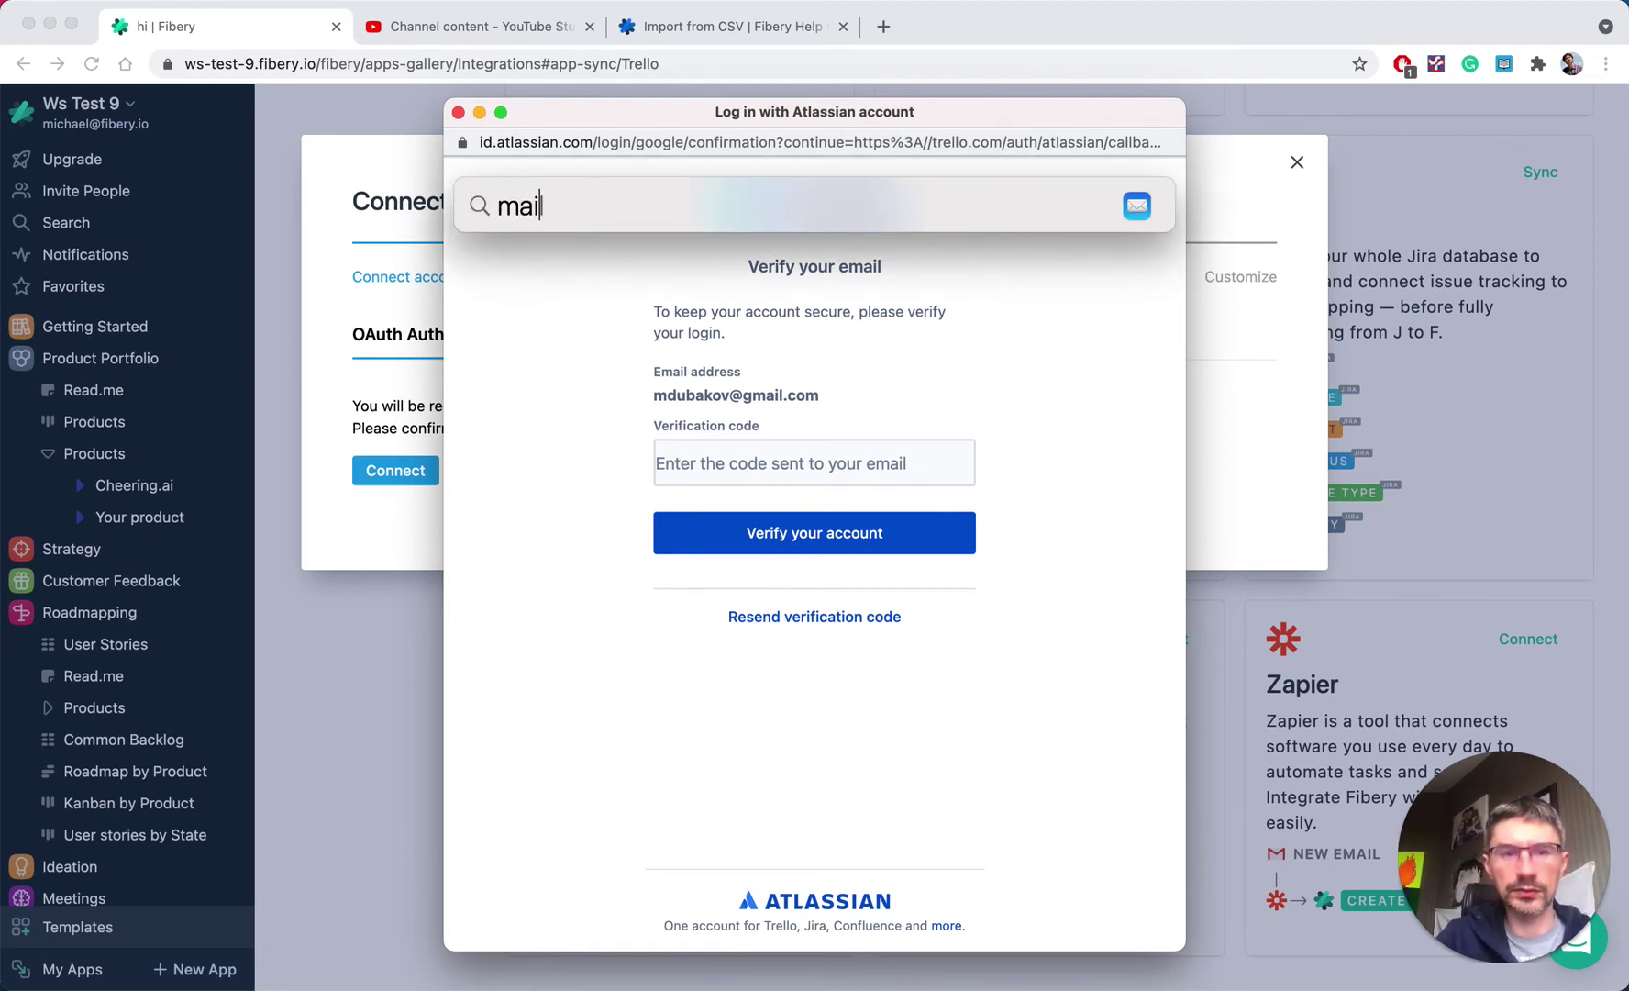
key("Return")
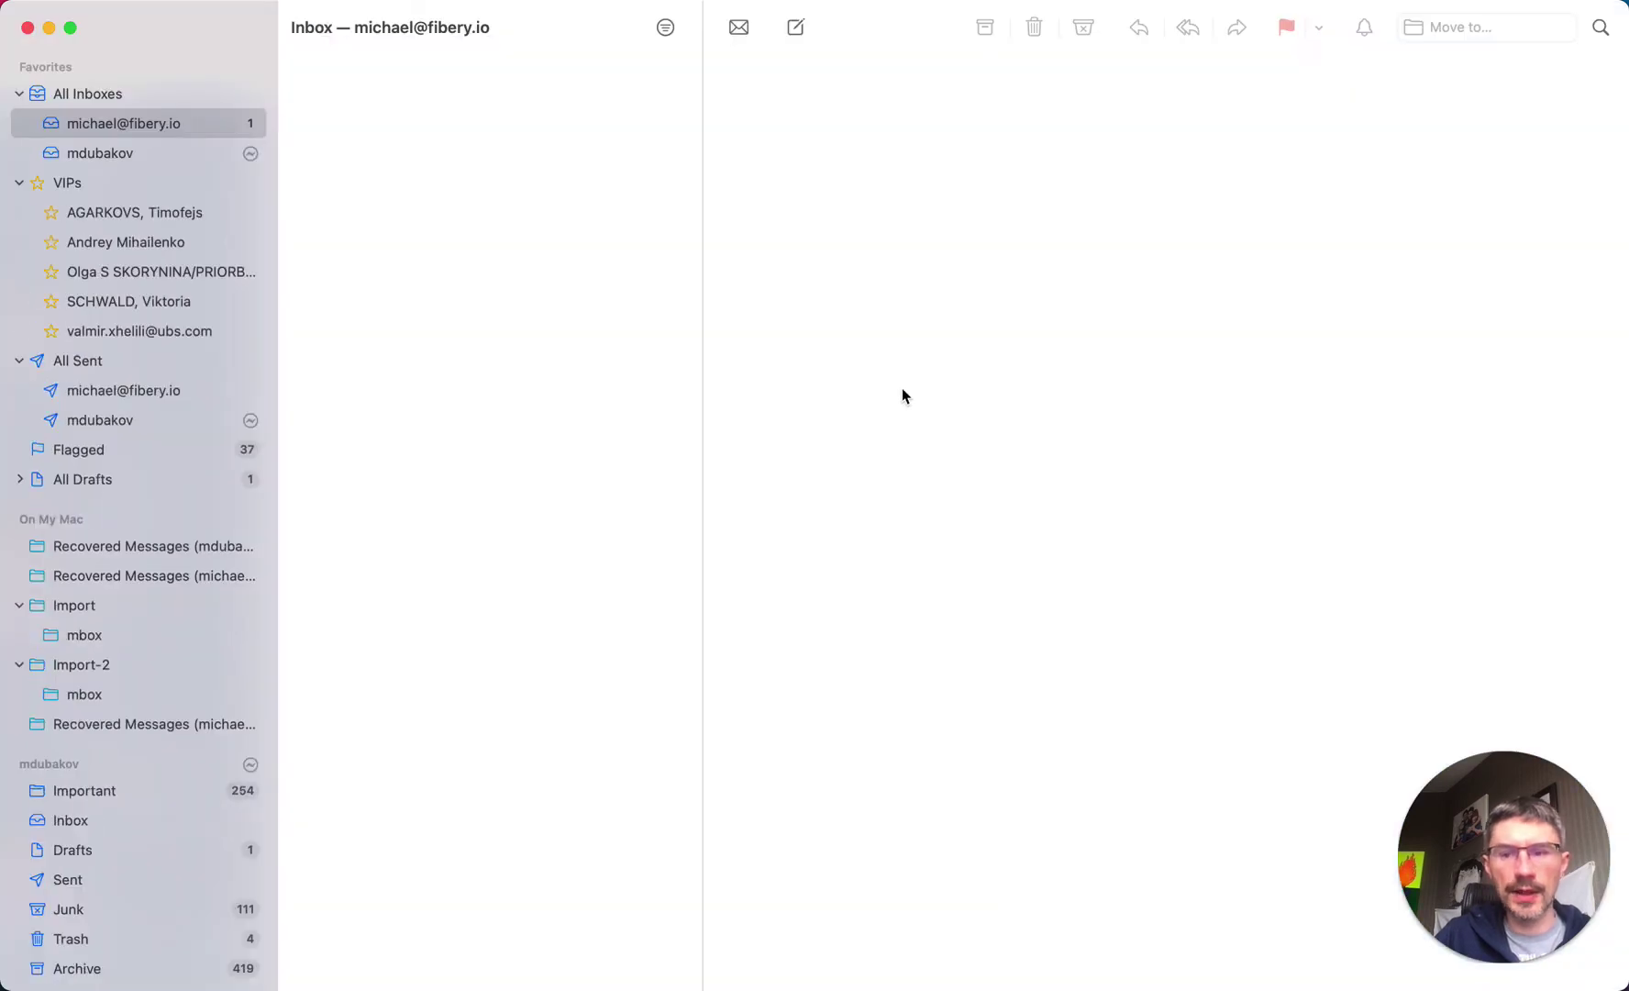
left_click(429, 107)
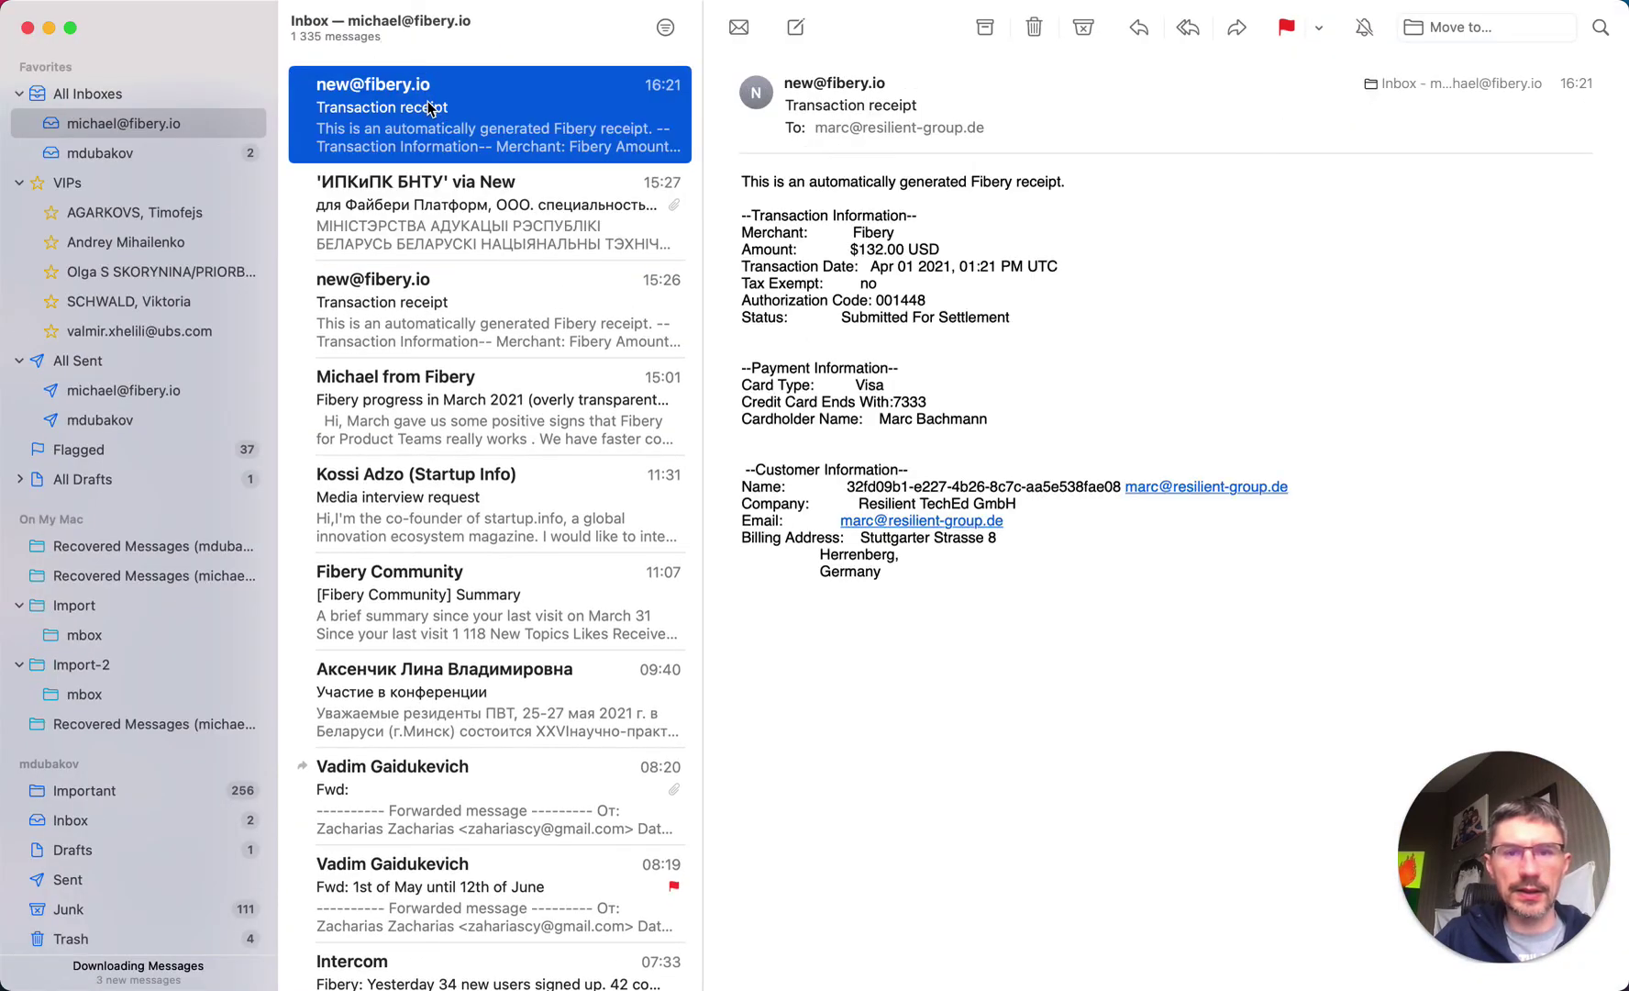
left_click(225, 163)
left_click(486, 111)
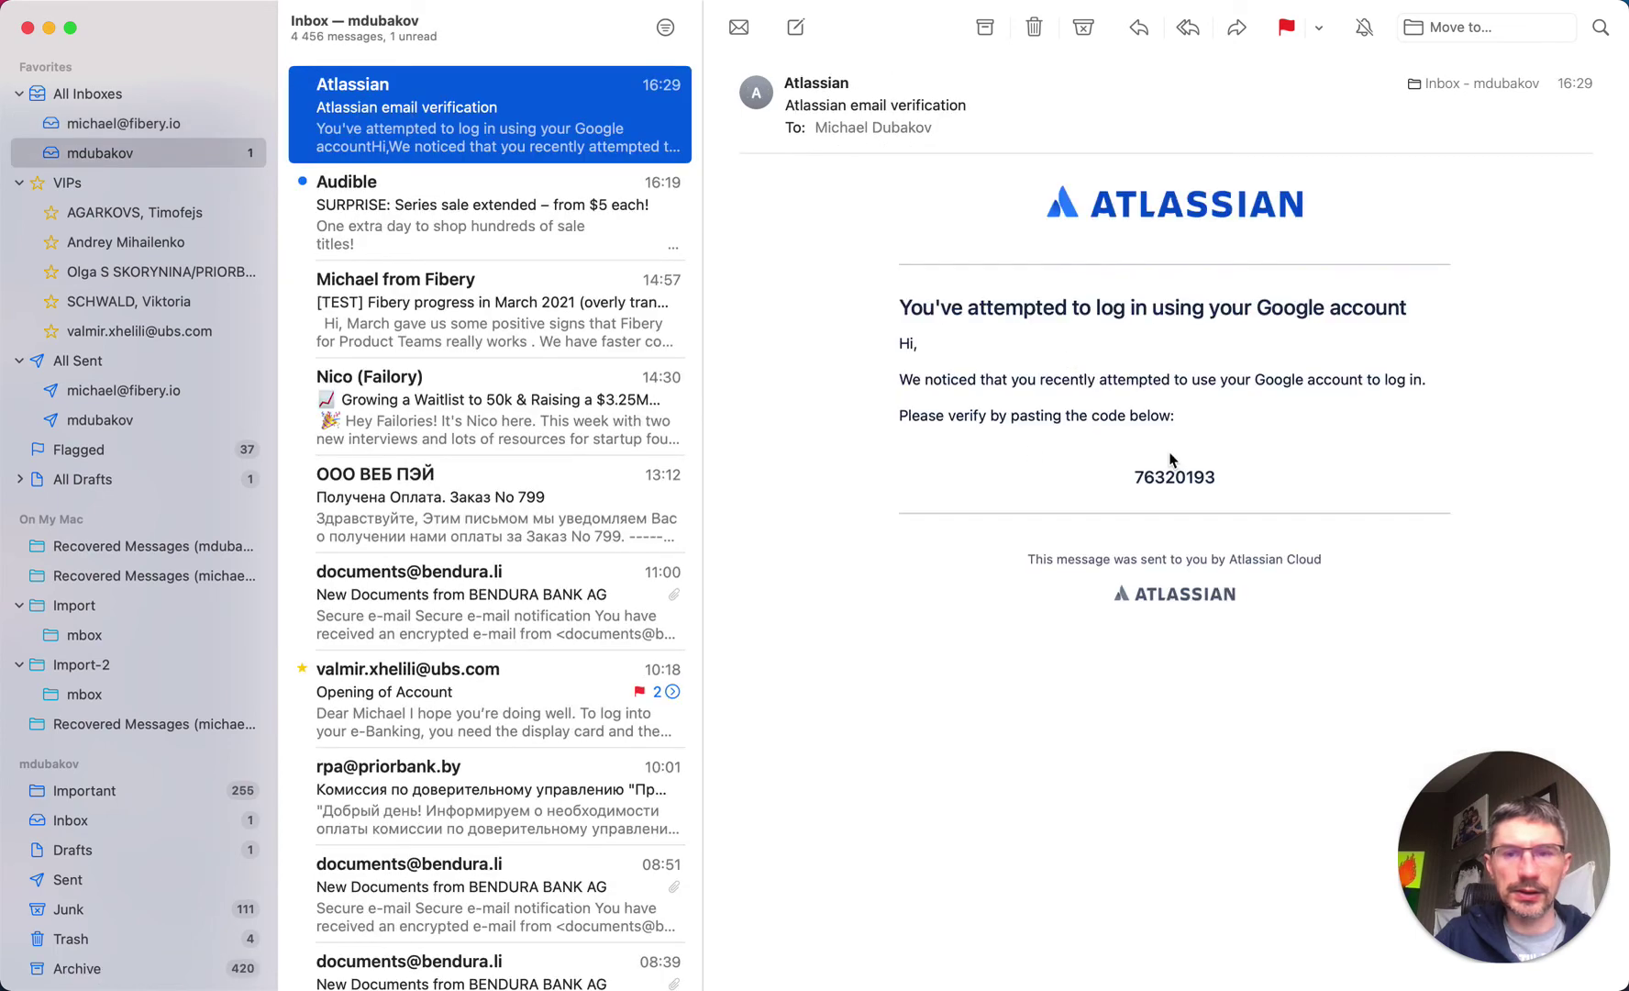
double_click(1158, 475)
key("super+c")
Step: Switch back to Google Chrome, paste the verification code into the Atlassian email check, and verify the account
key("super+Tab")
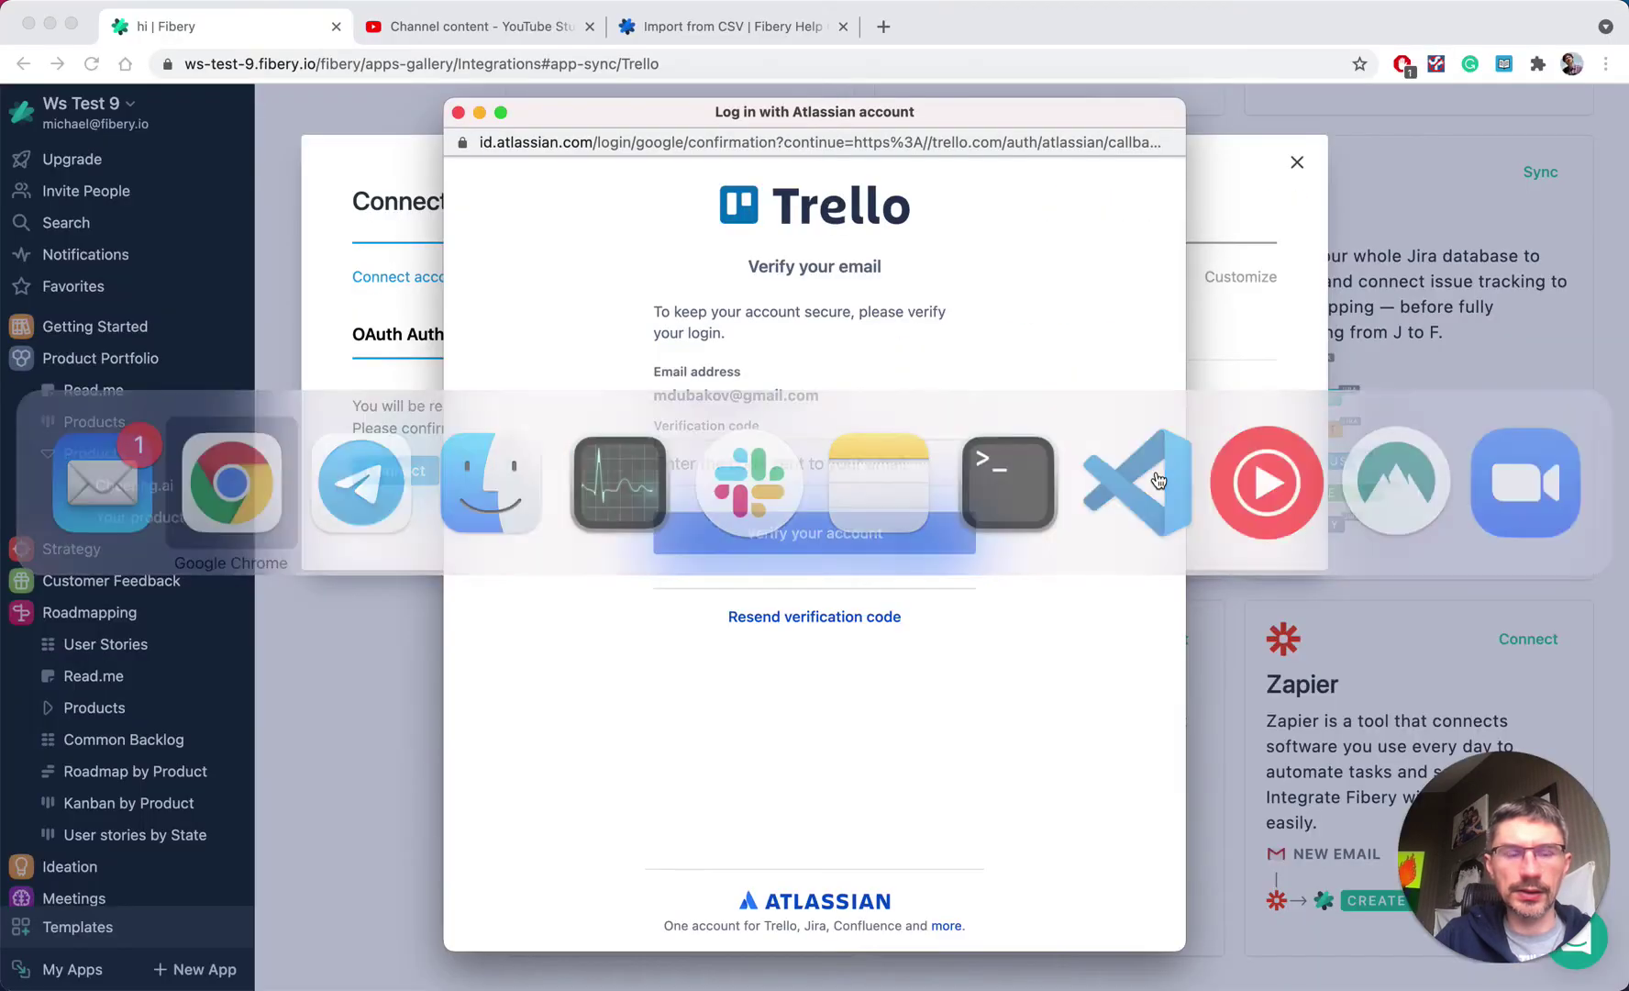
key("super+v")
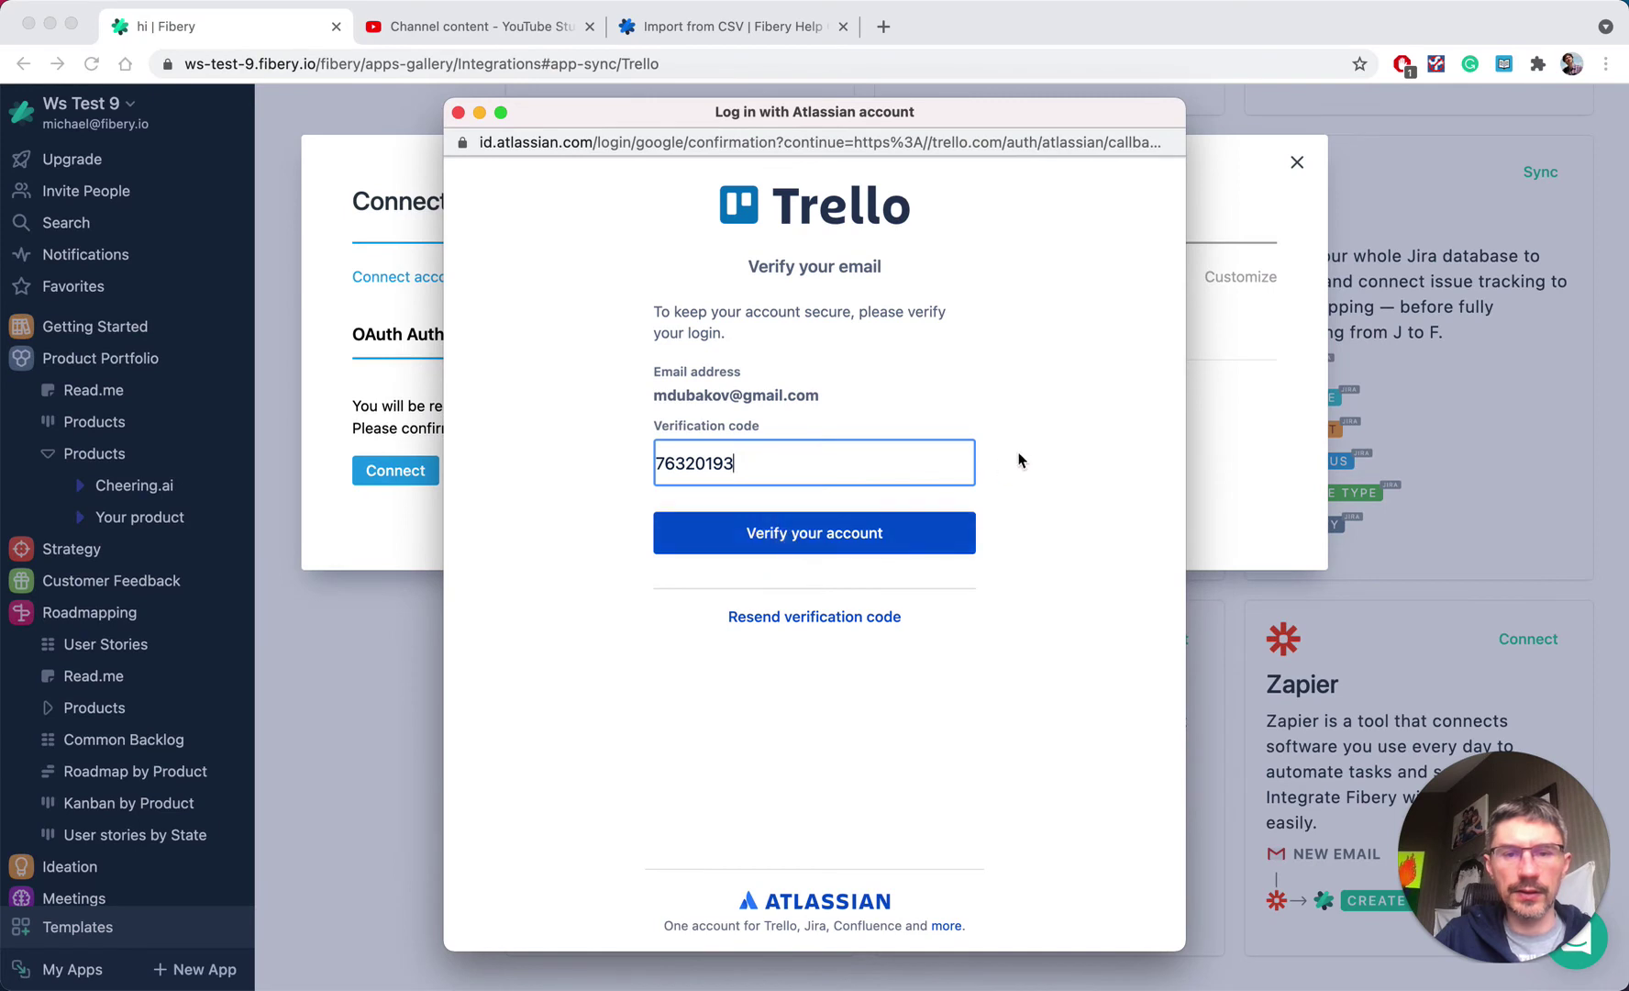
key("Return")
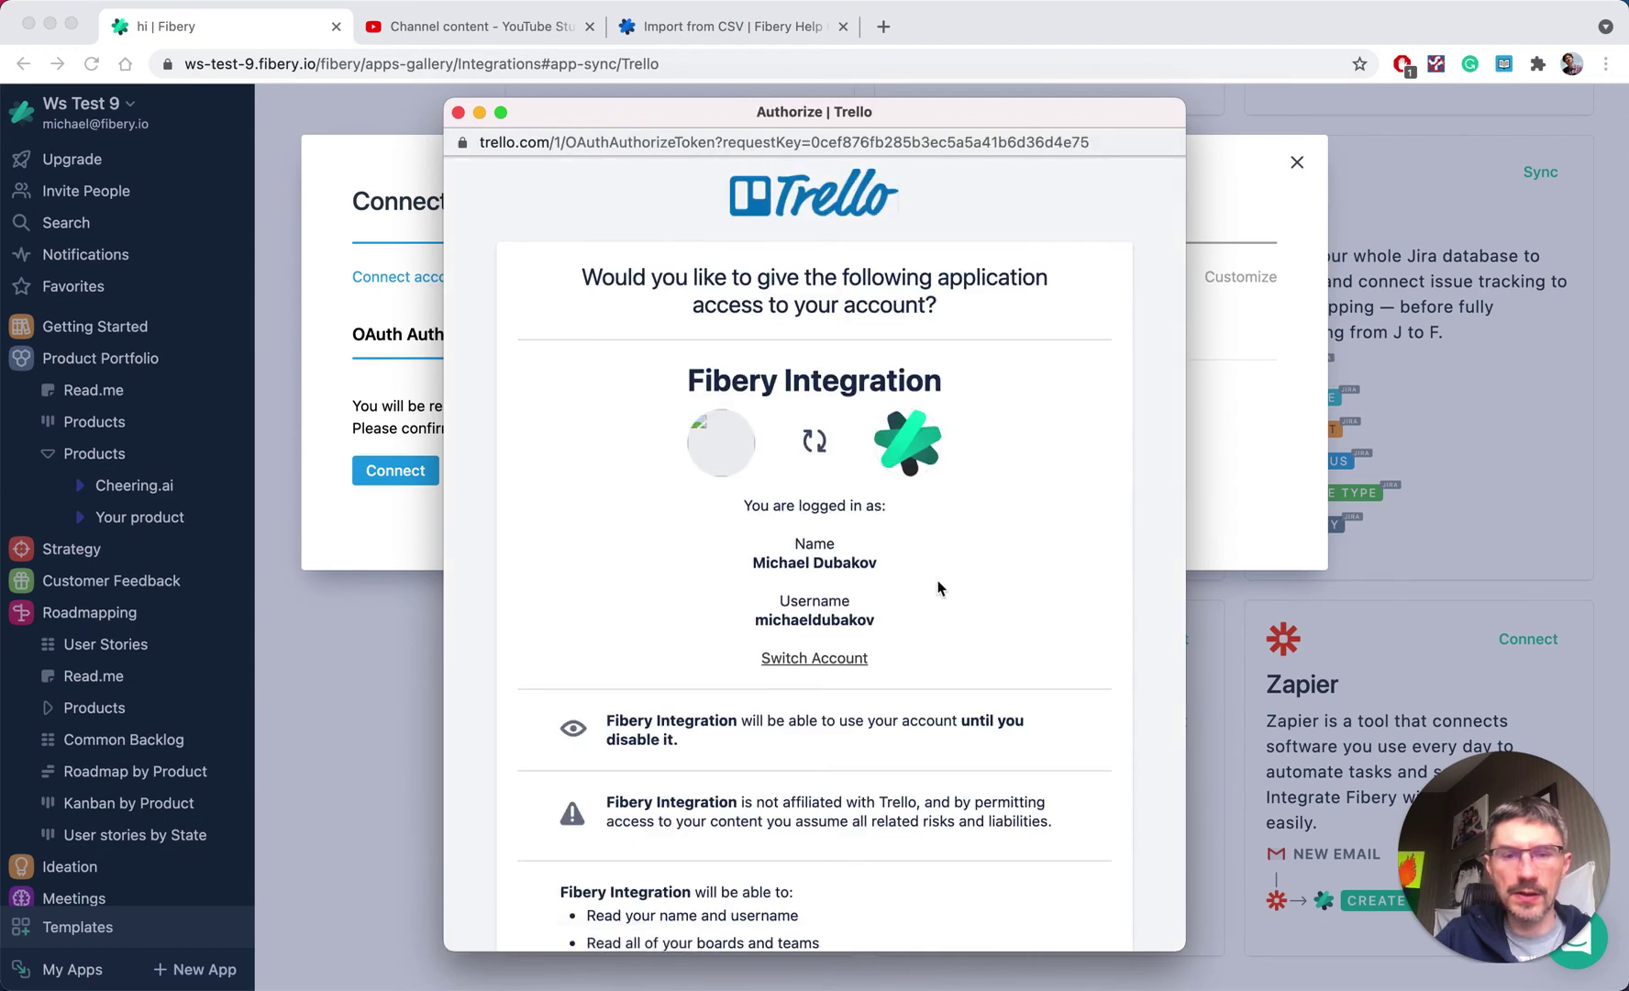
Step: Allow Fibery Integration to access the Trello account, and sync its Requests board with the preselected types
scroll(939, 587, "down", 10)
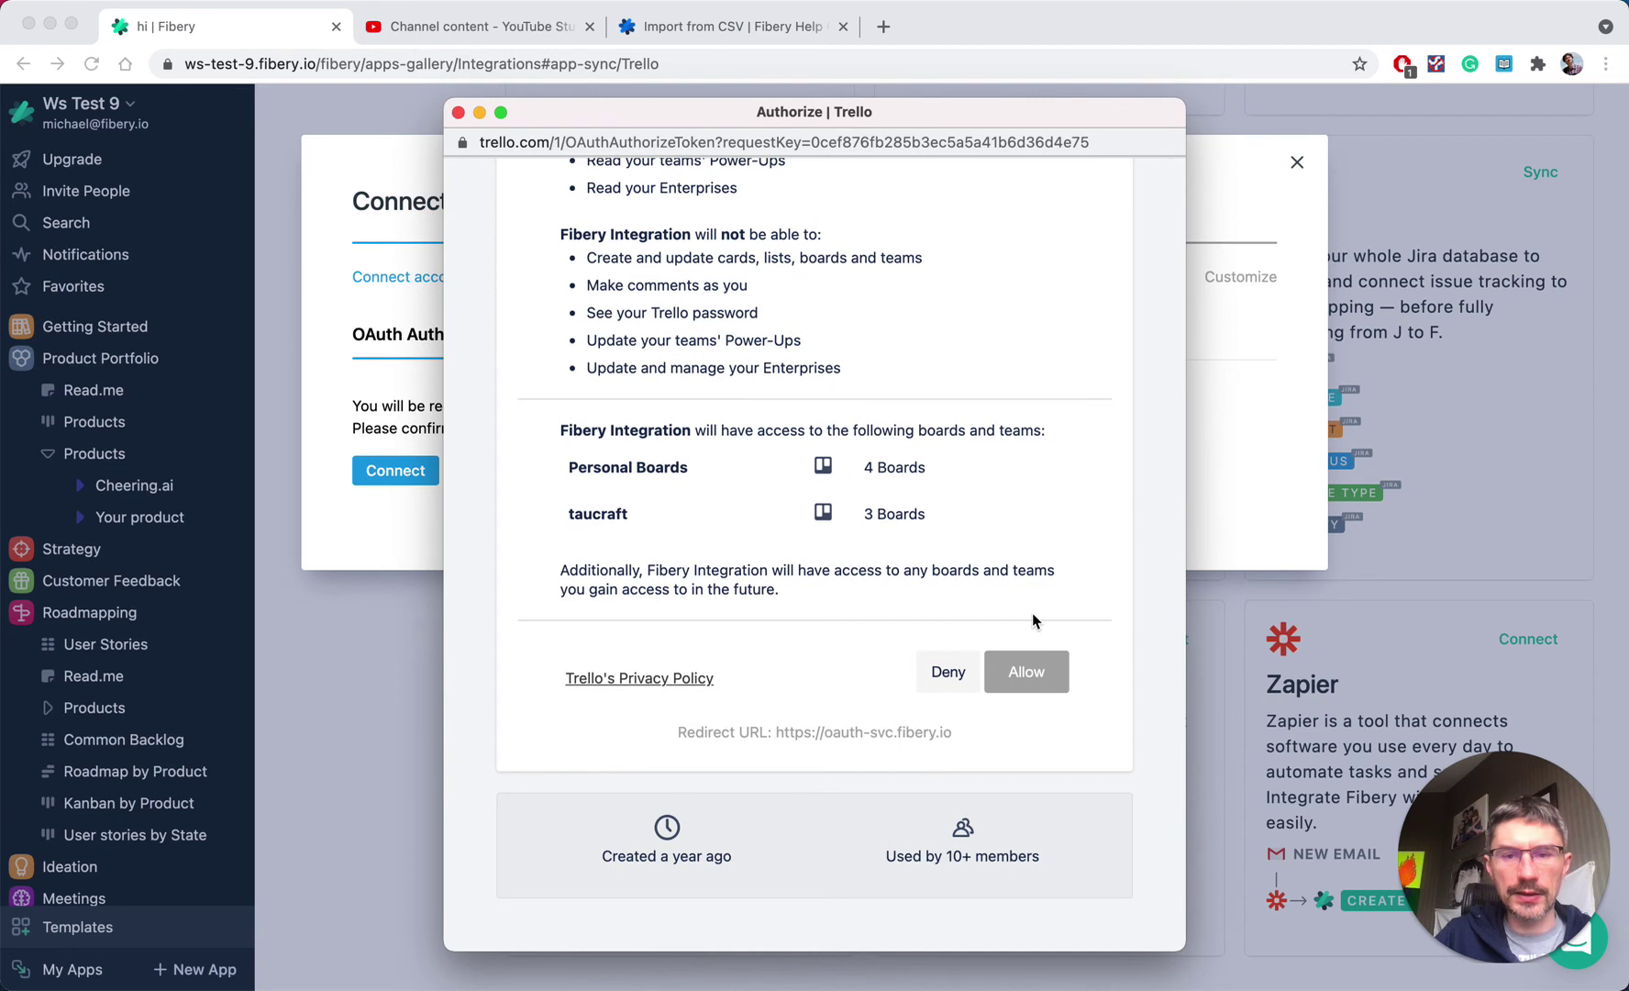
left_click(1027, 670)
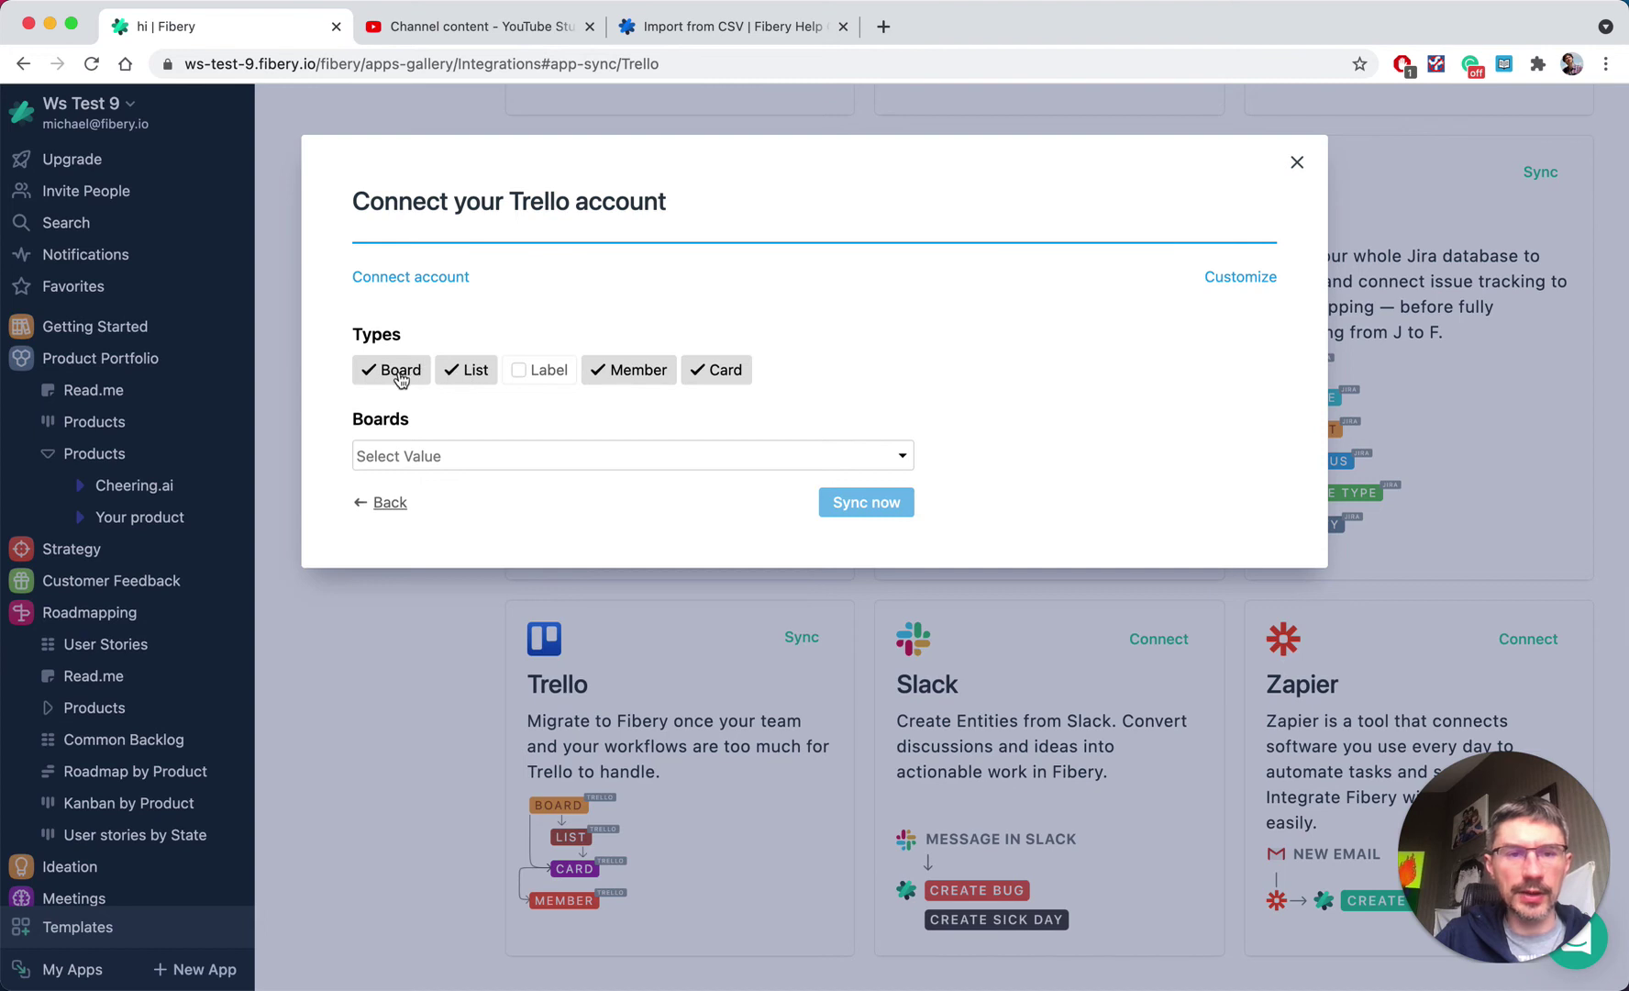
left_click(498, 459)
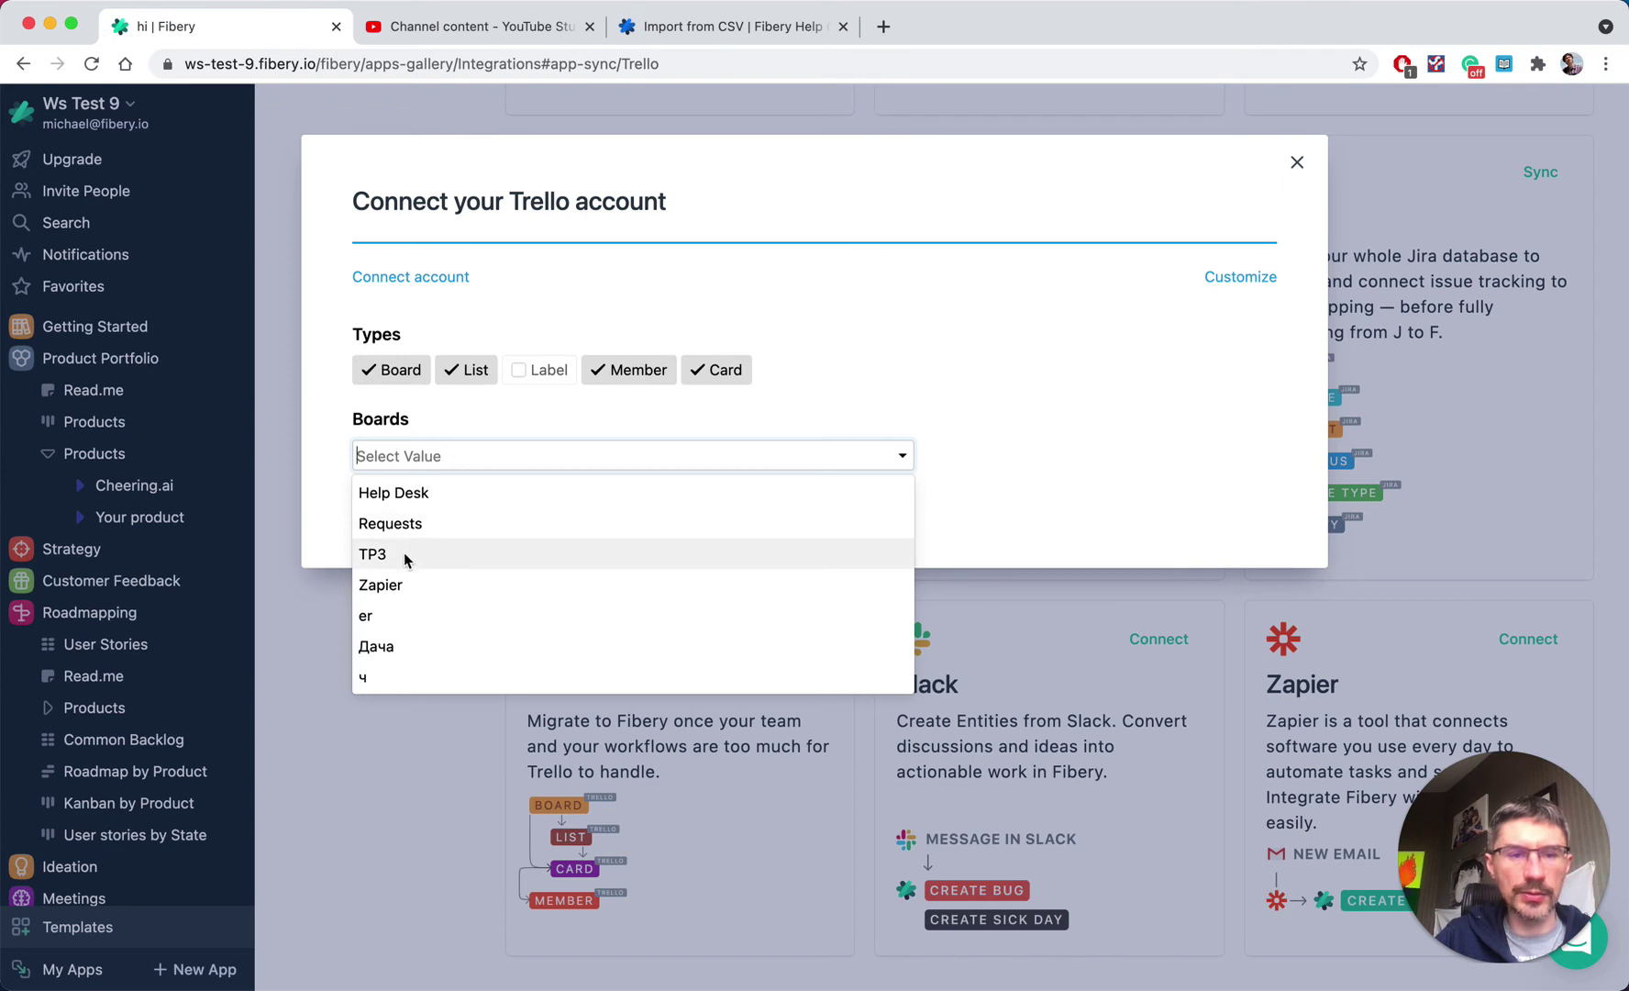
left_click(426, 523)
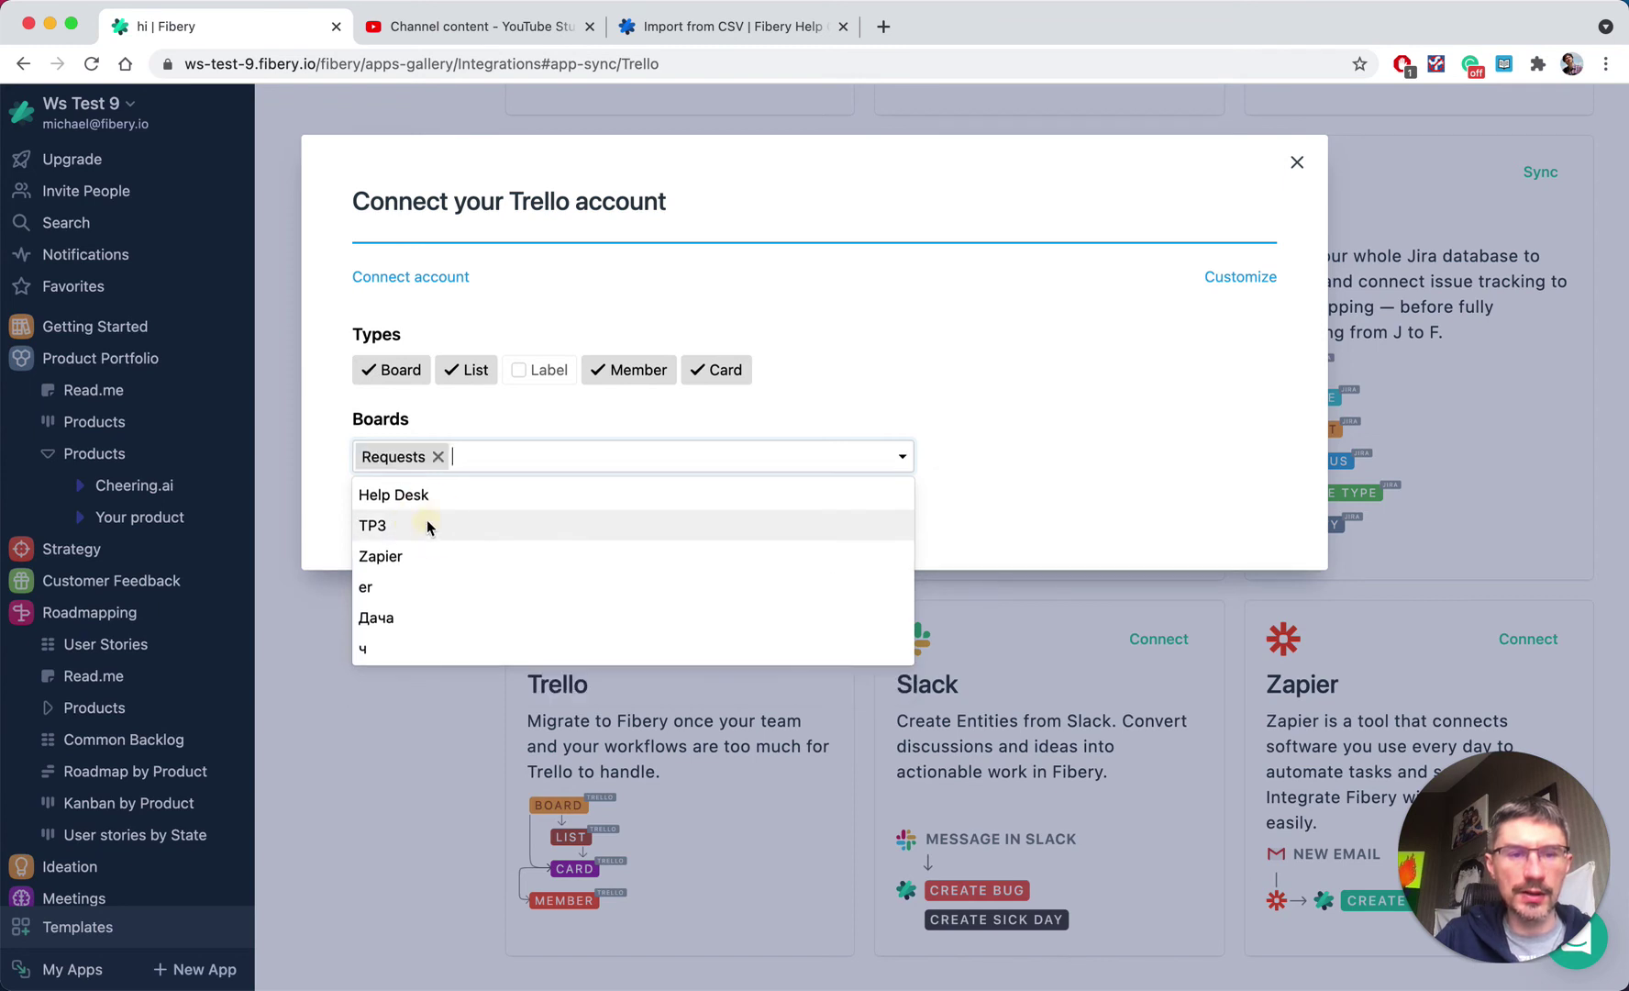
left_click(489, 418)
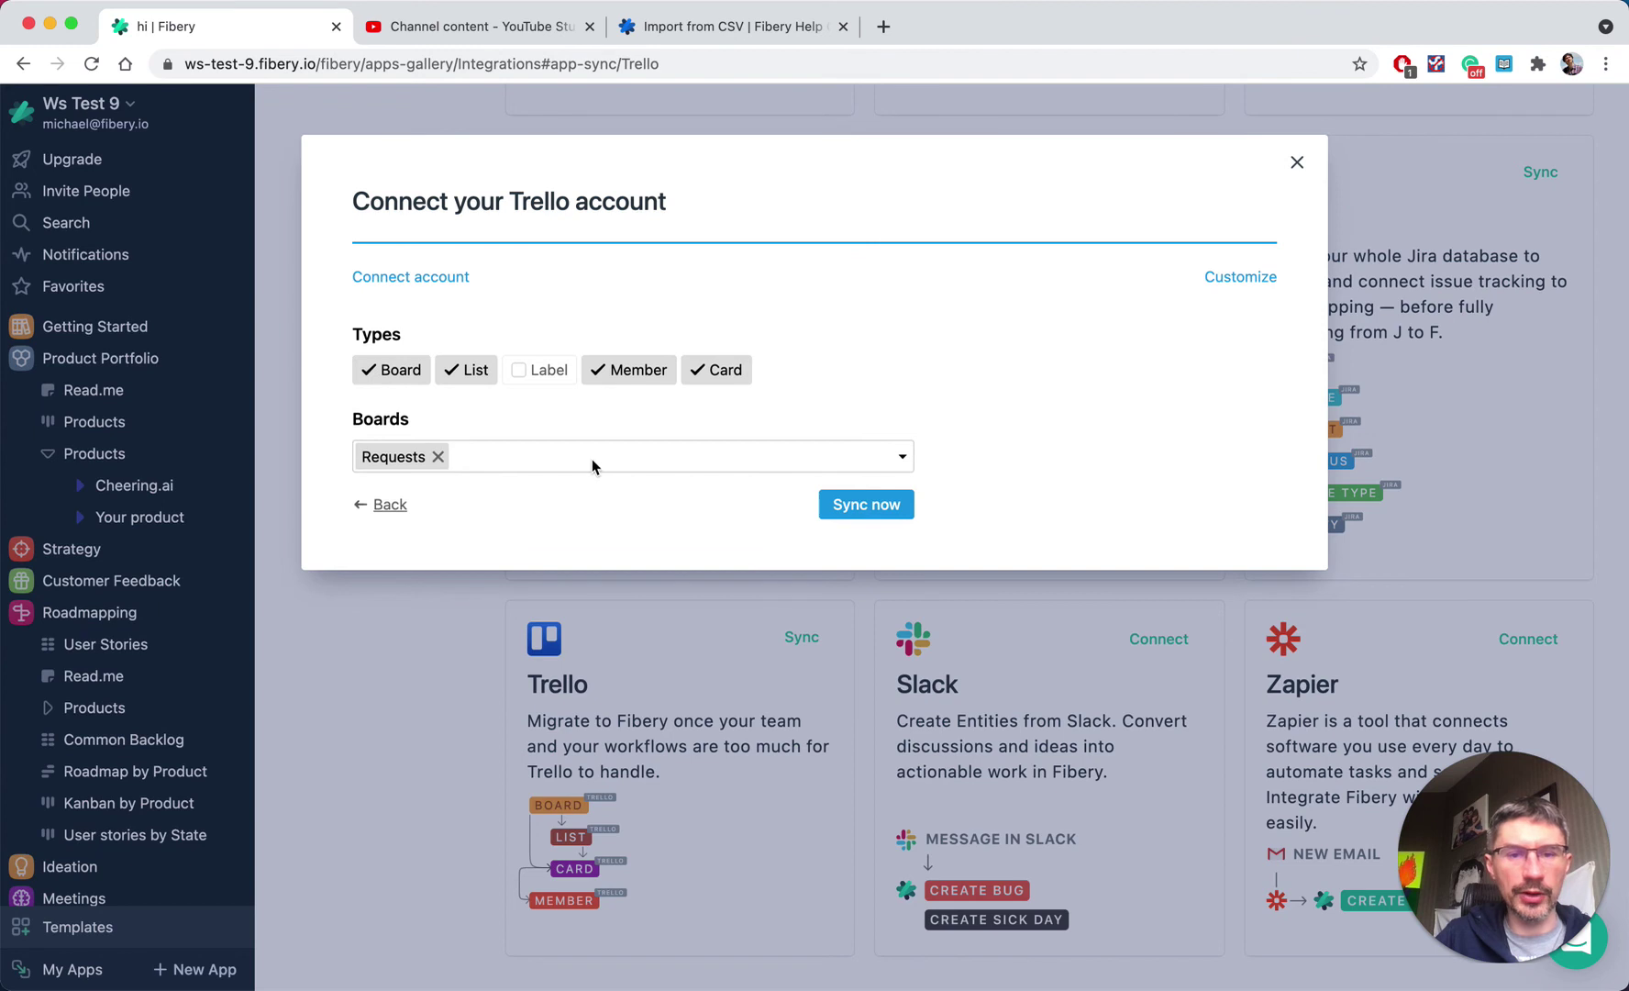
left_click(865, 507)
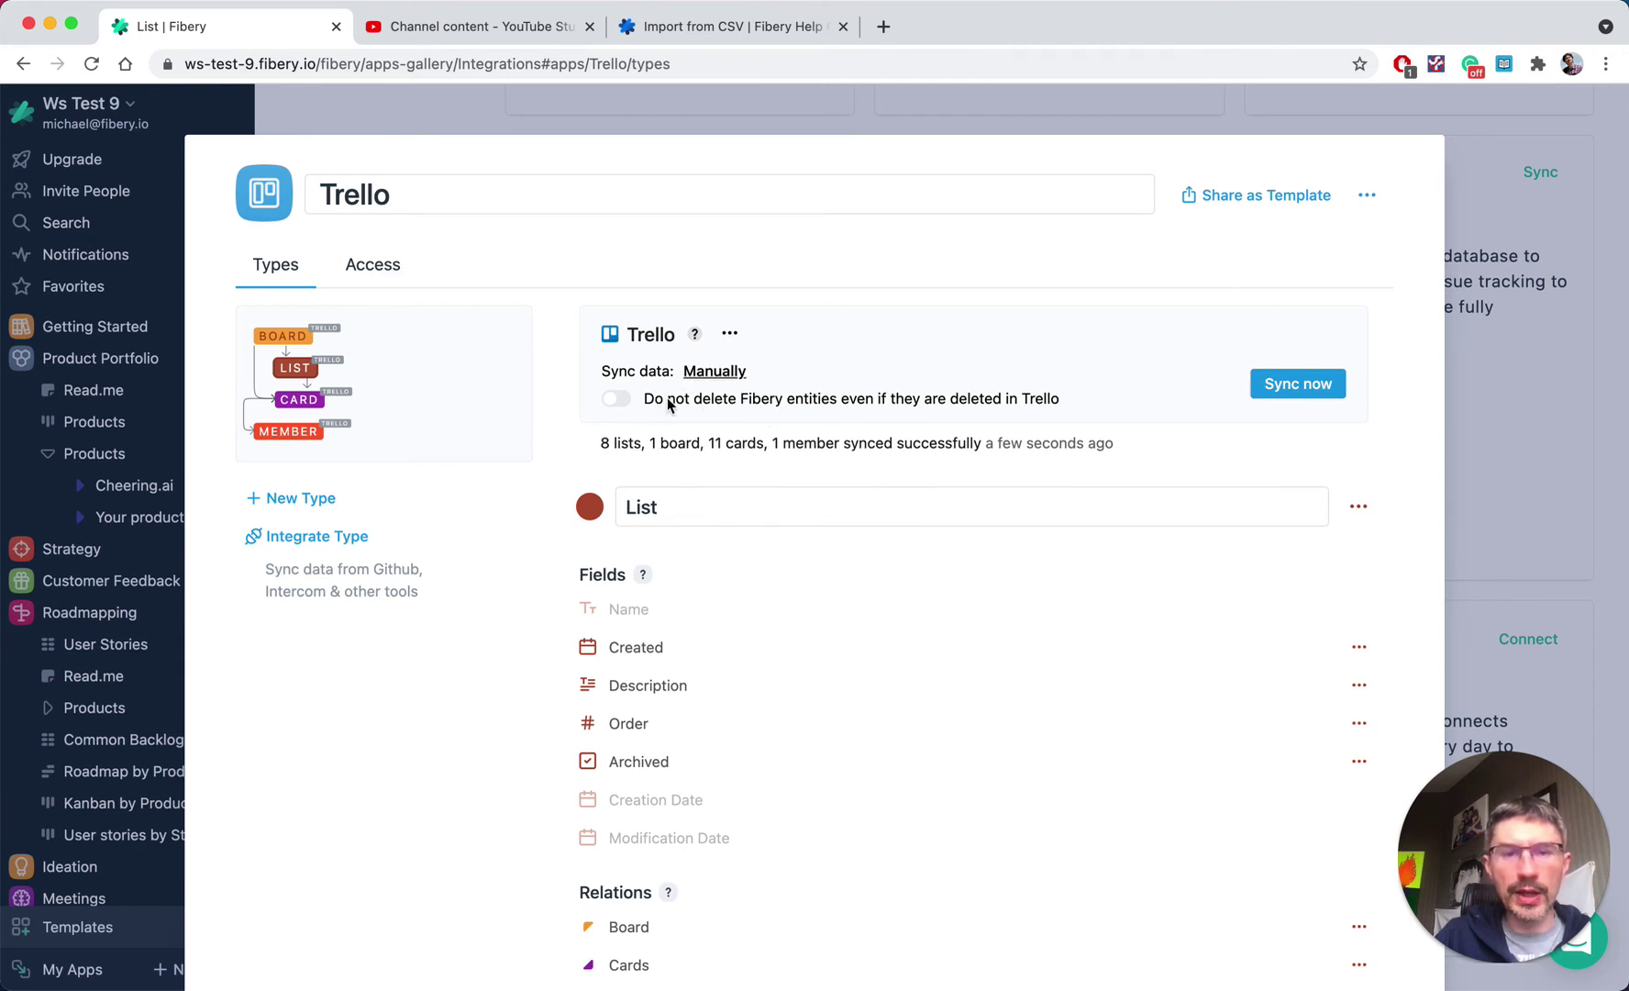
Step: Disable the Trello integration in the synced app and close the app's settings
scroll(808, 415, "down", 1)
left_click(730, 307)
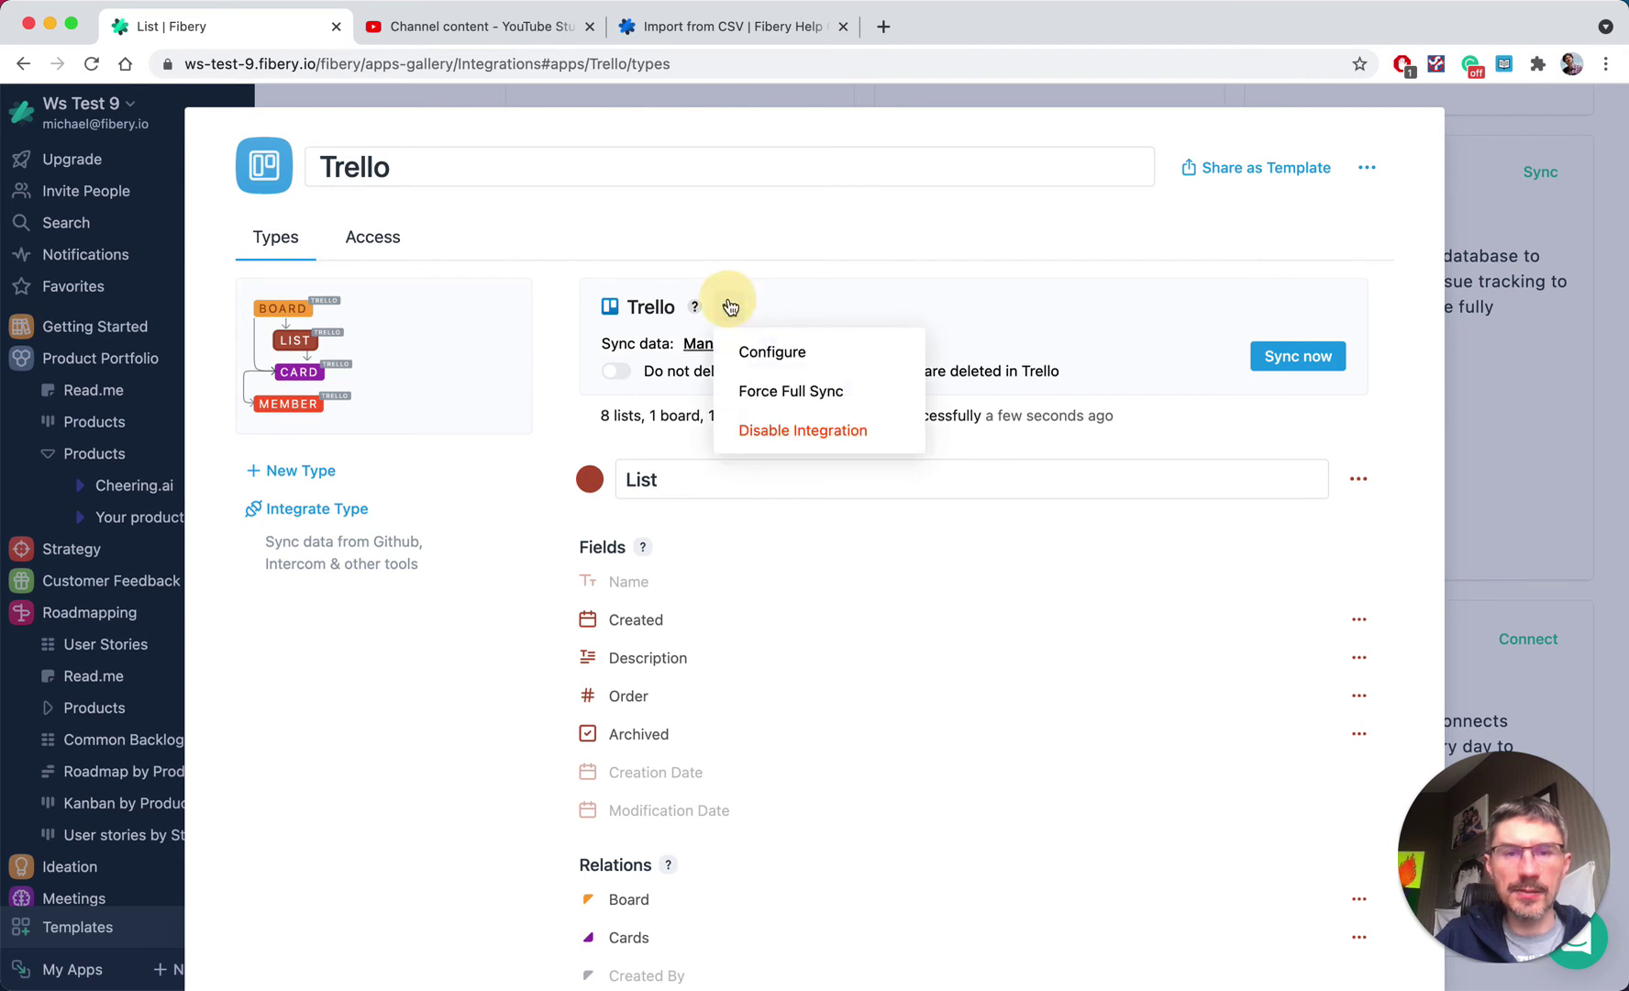
left_click(805, 431)
left_click(749, 667)
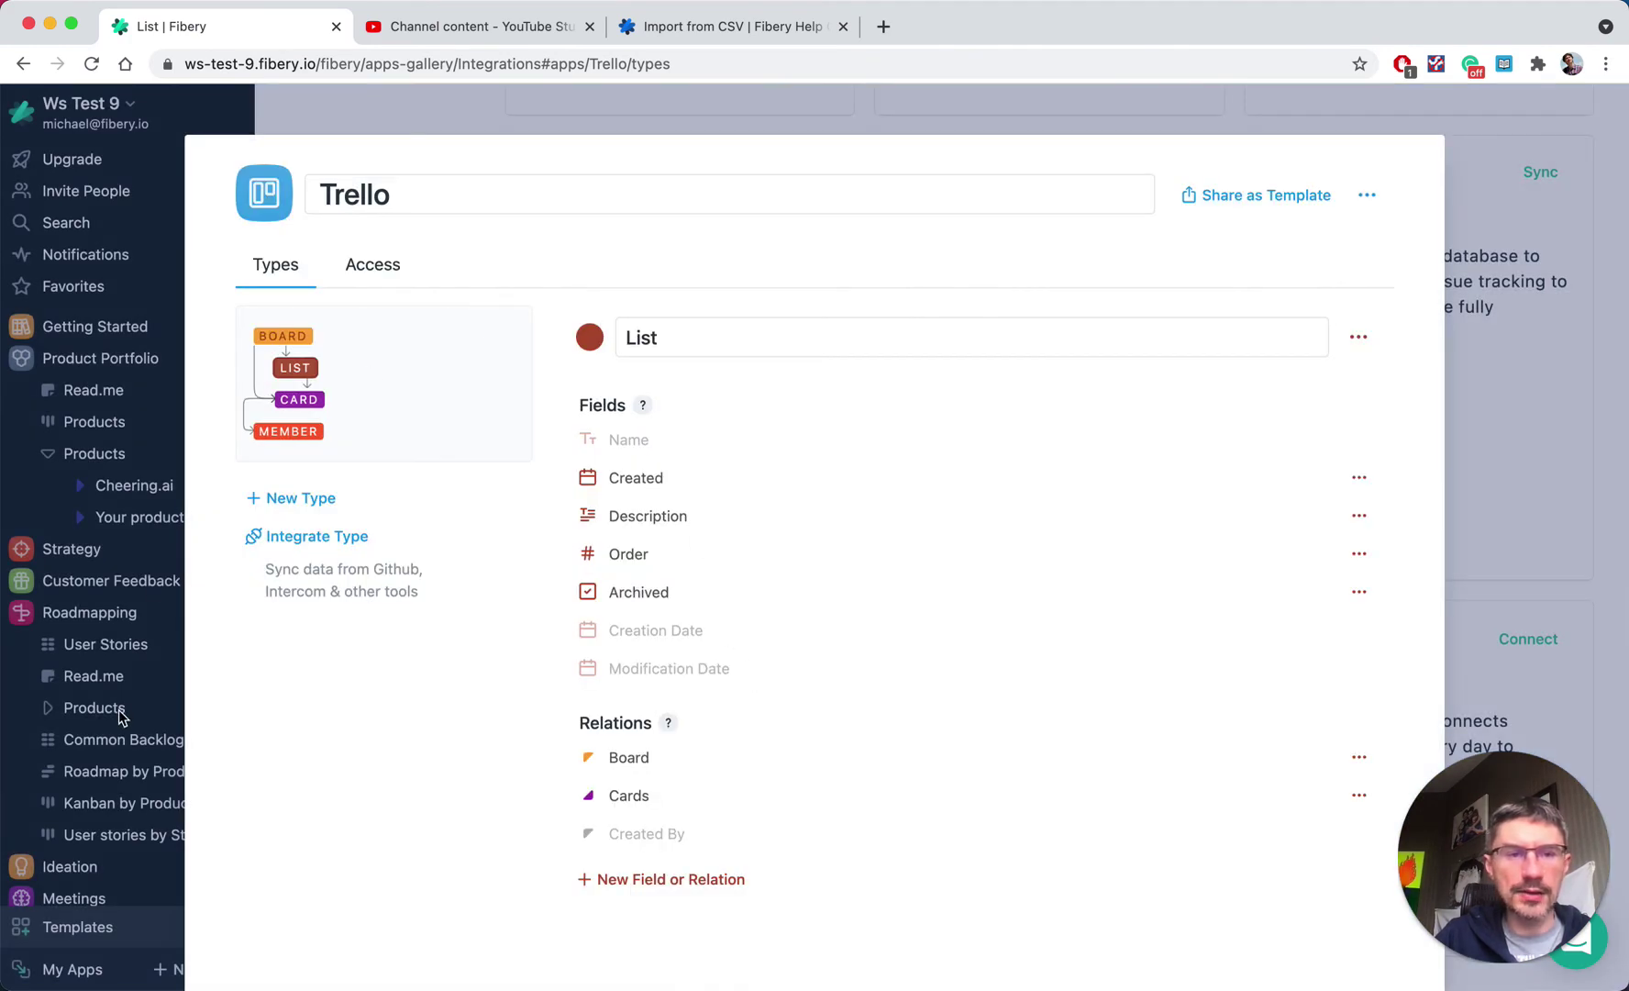
left_click(118, 708)
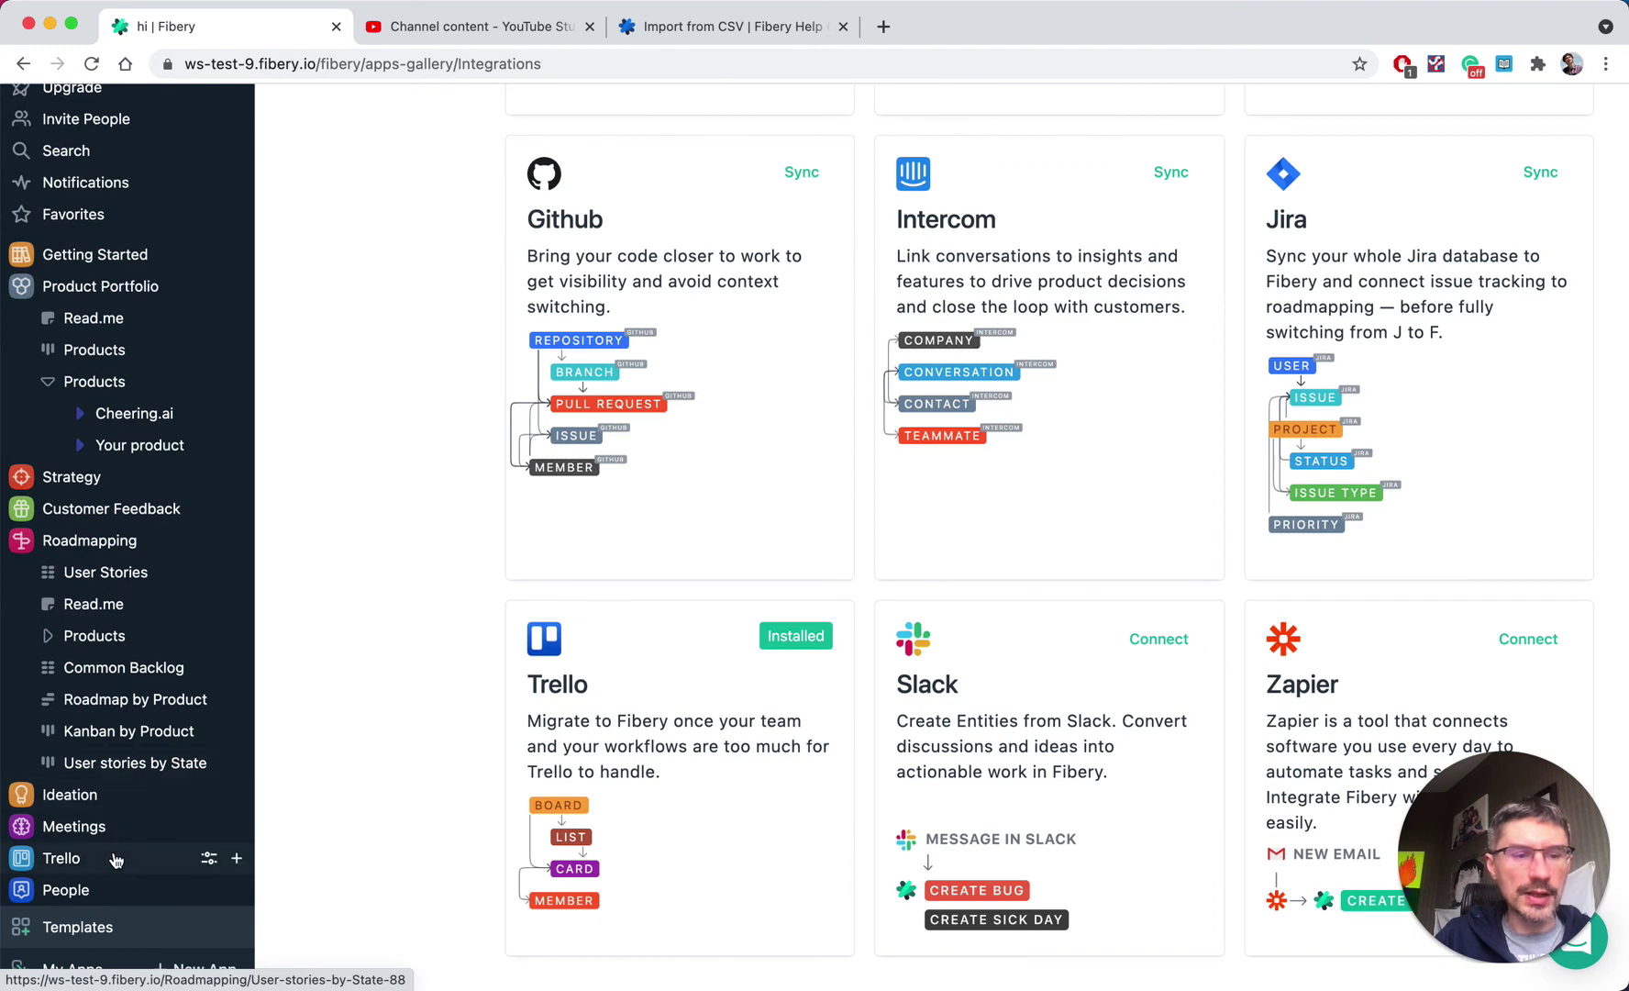
Step: Expand the Trello app in the workspace and view its Boards and Cards tables
left_click(110, 857)
scroll(106, 780, "down", 3)
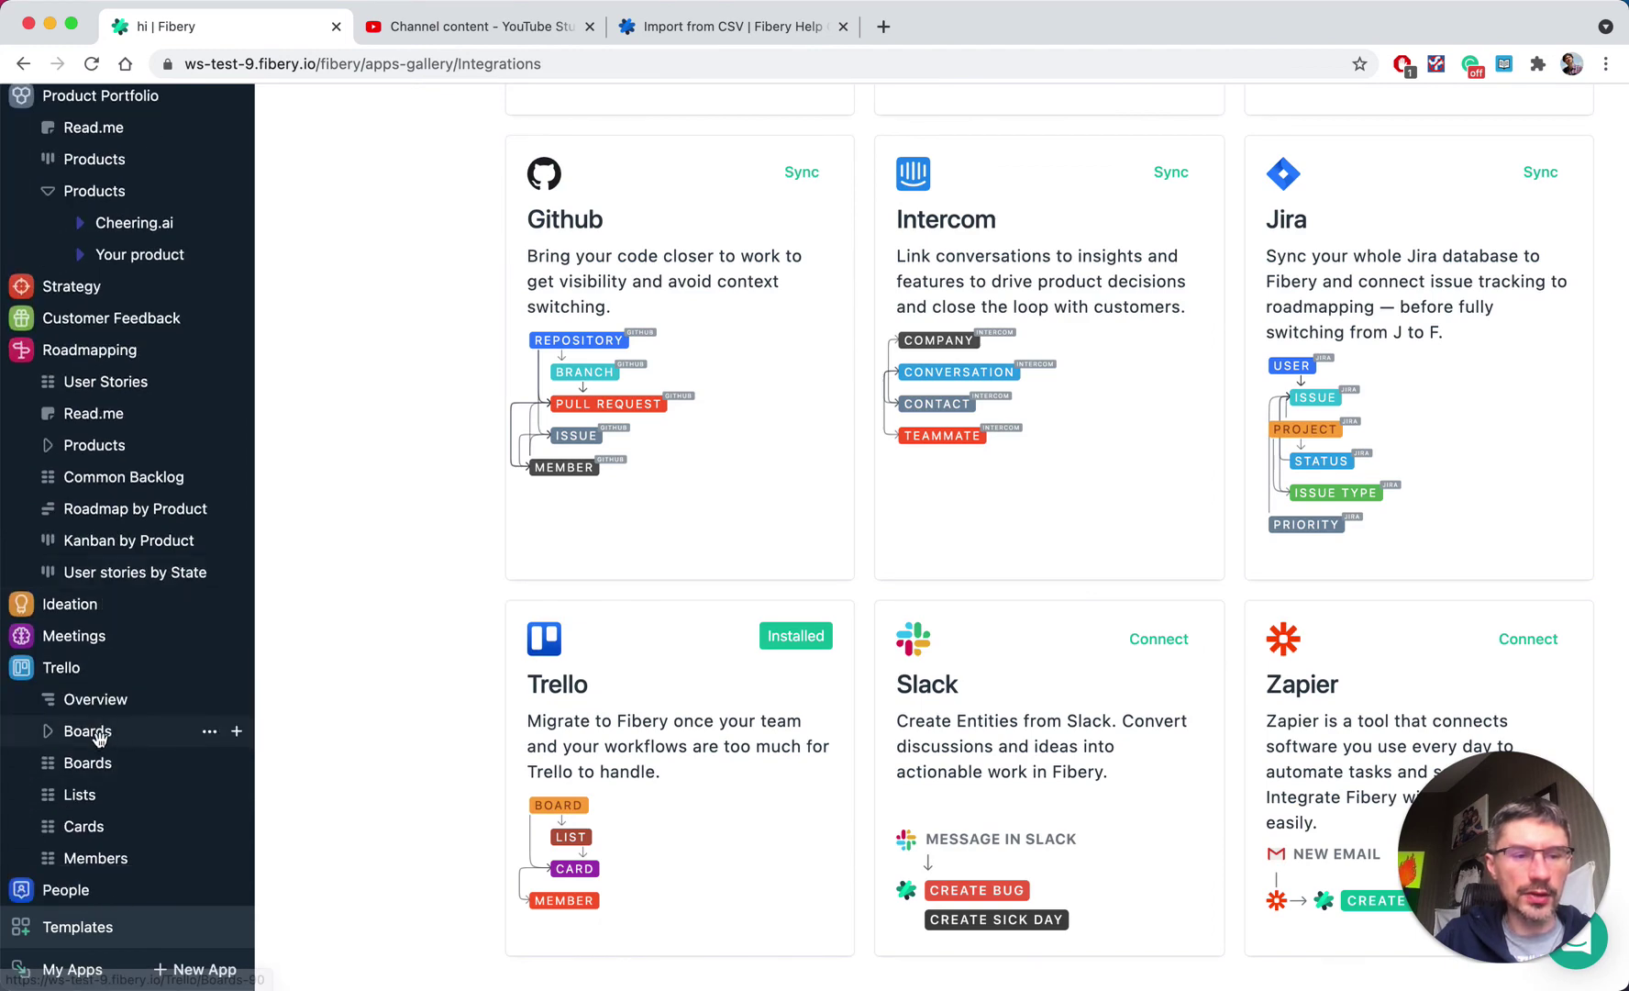
left_click(77, 765)
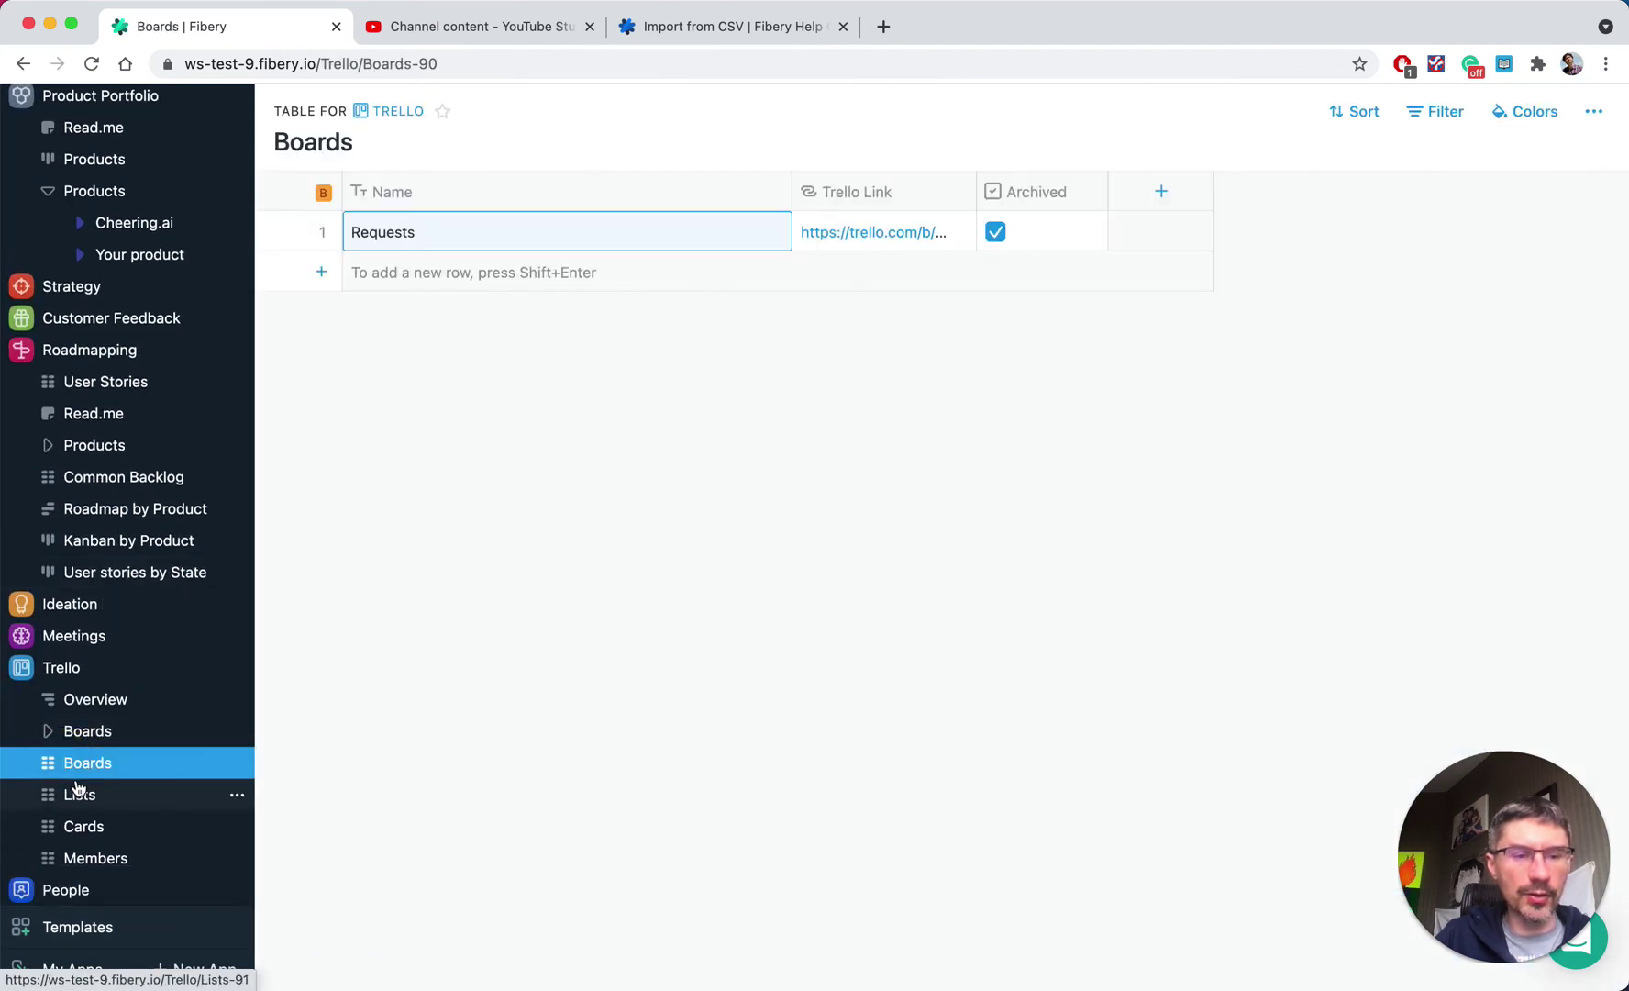
left_click(82, 836)
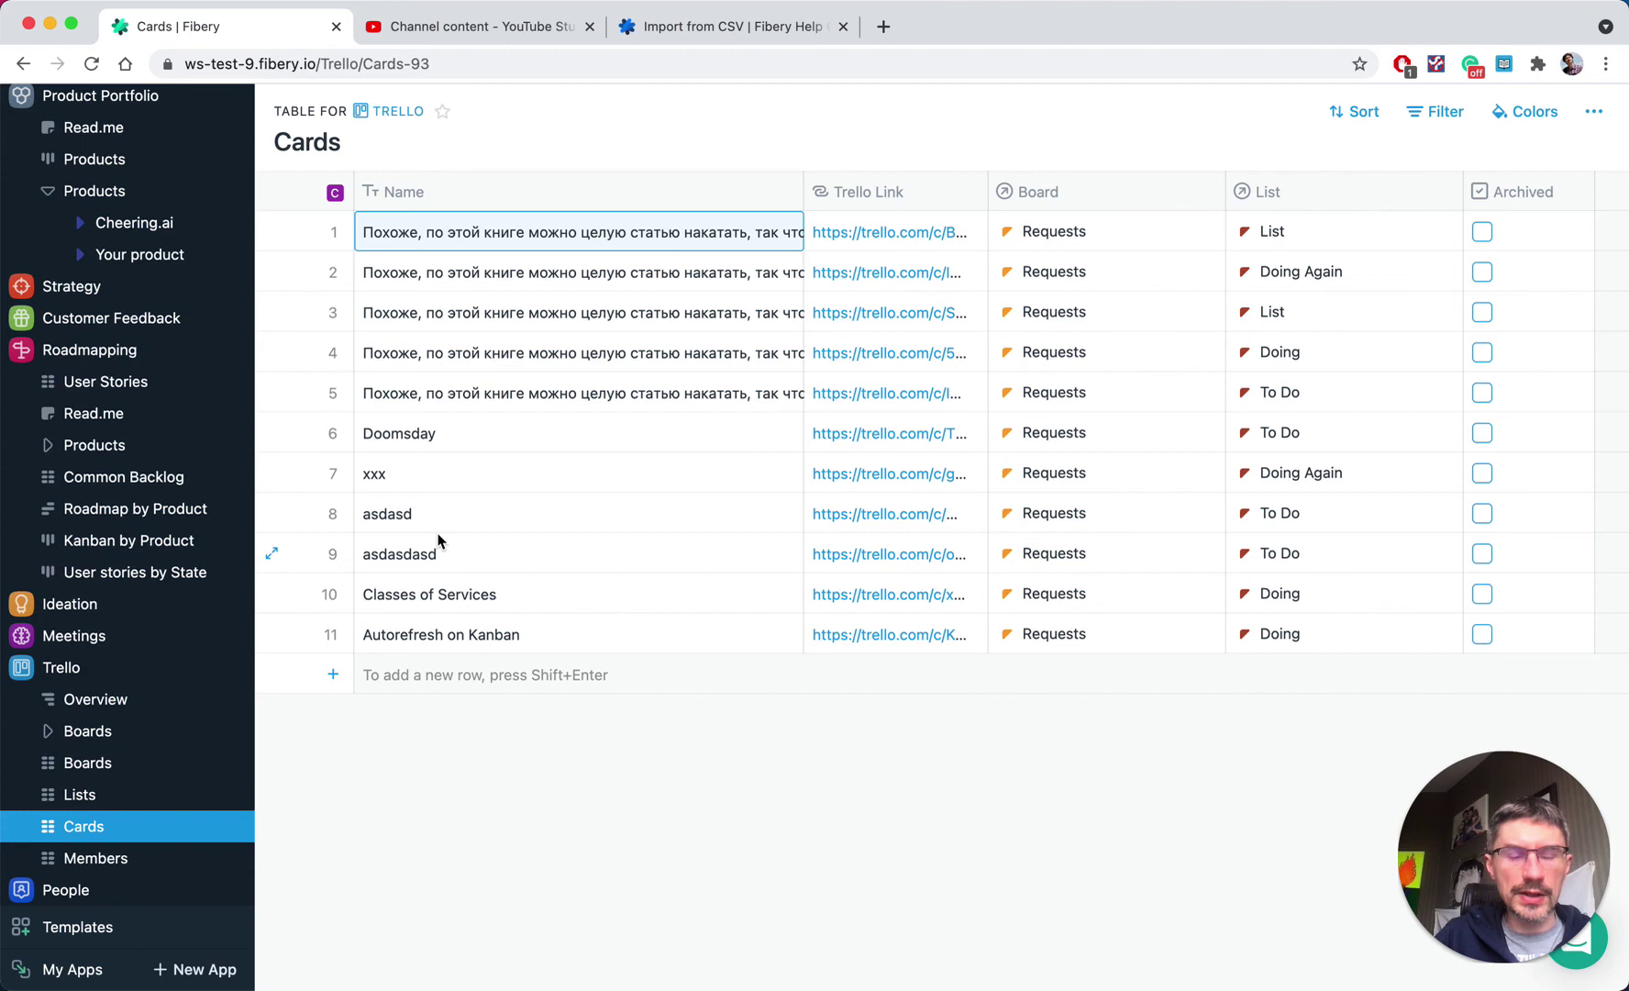
Step: Examine the Classes of Services card and the Autorefresh on Kanban card imported from Trello
left_click(271, 594)
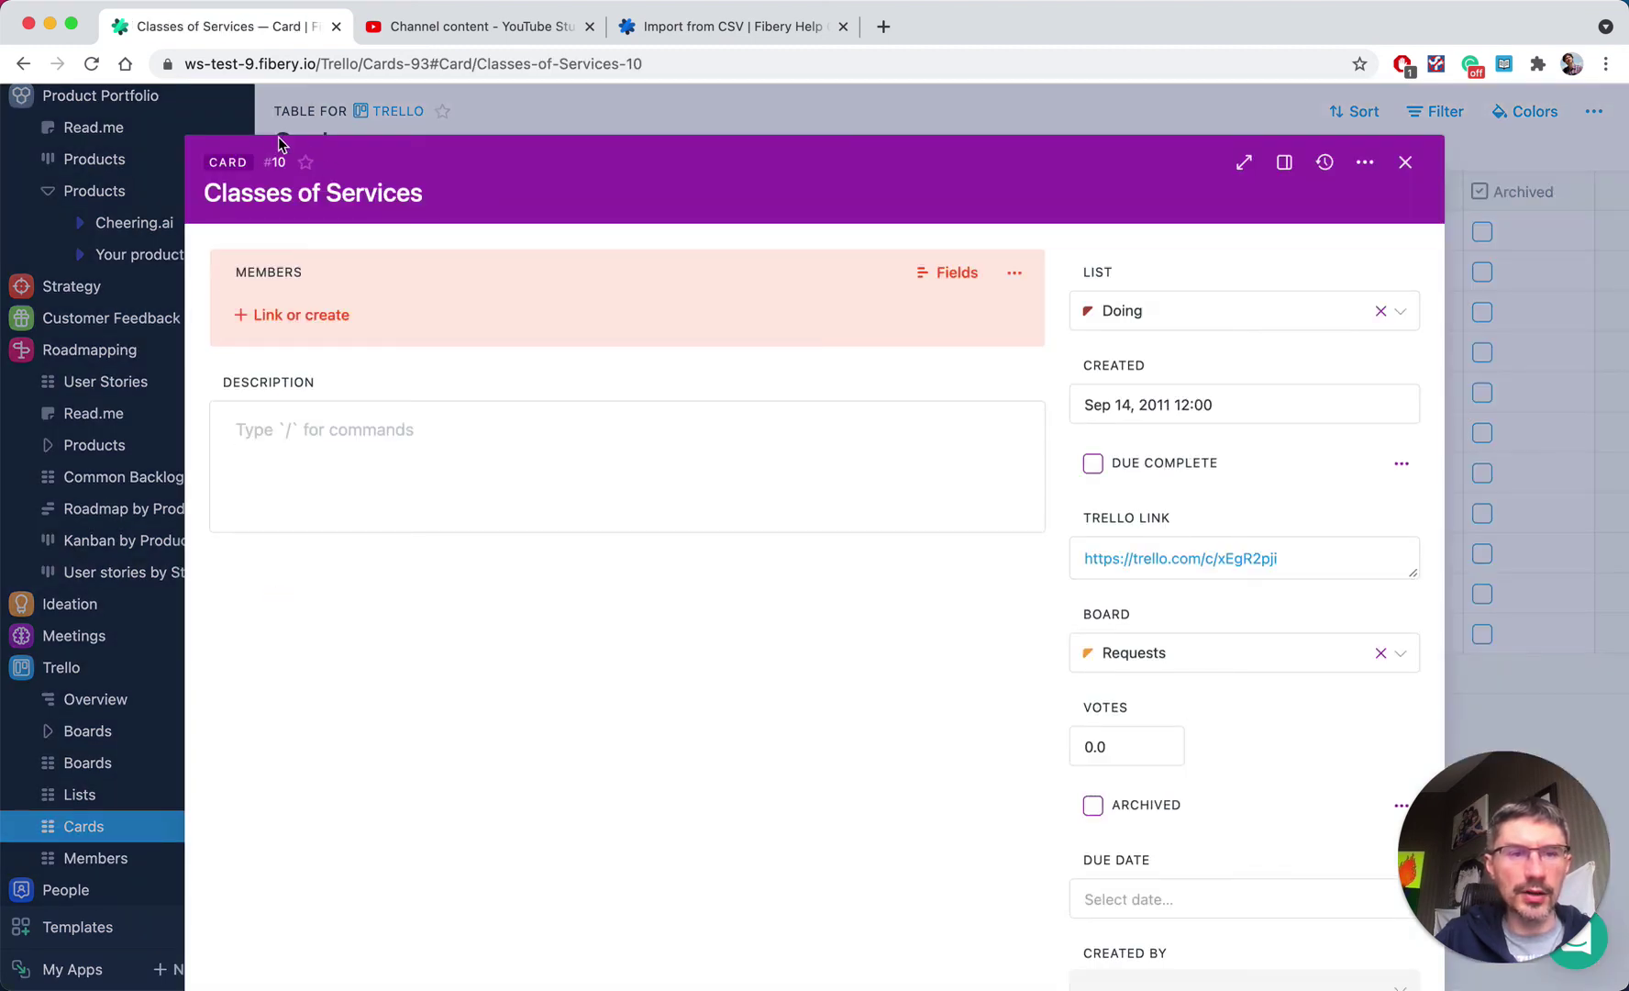
left_click(611, 105)
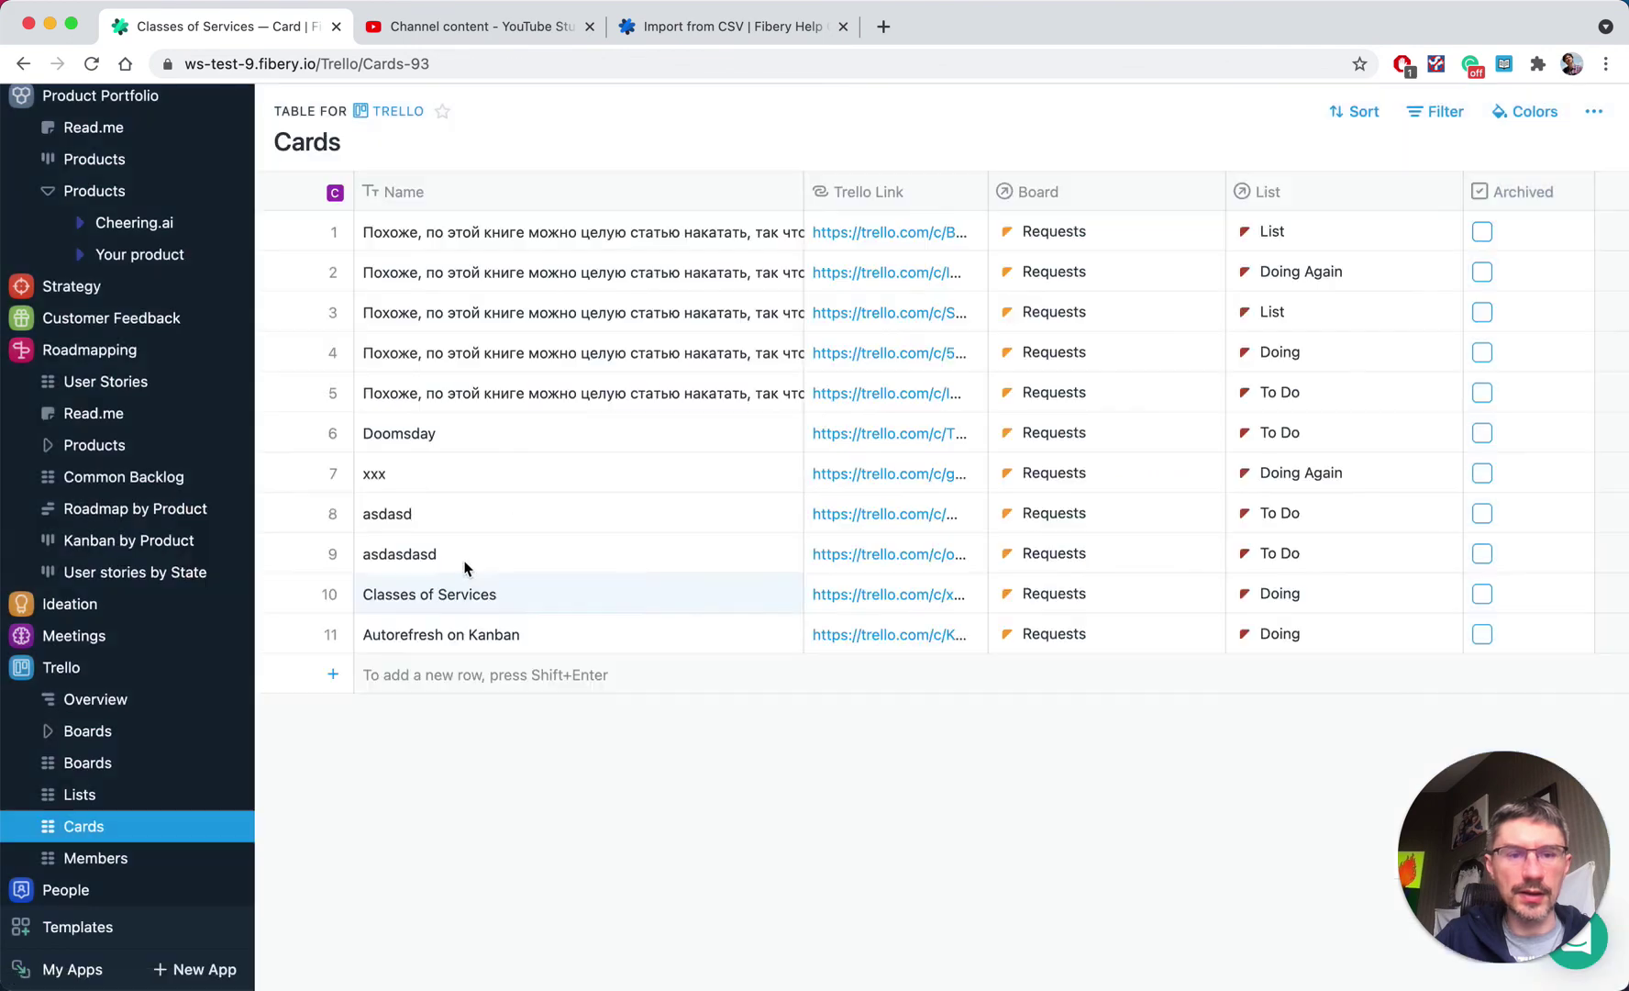
left_click(273, 634)
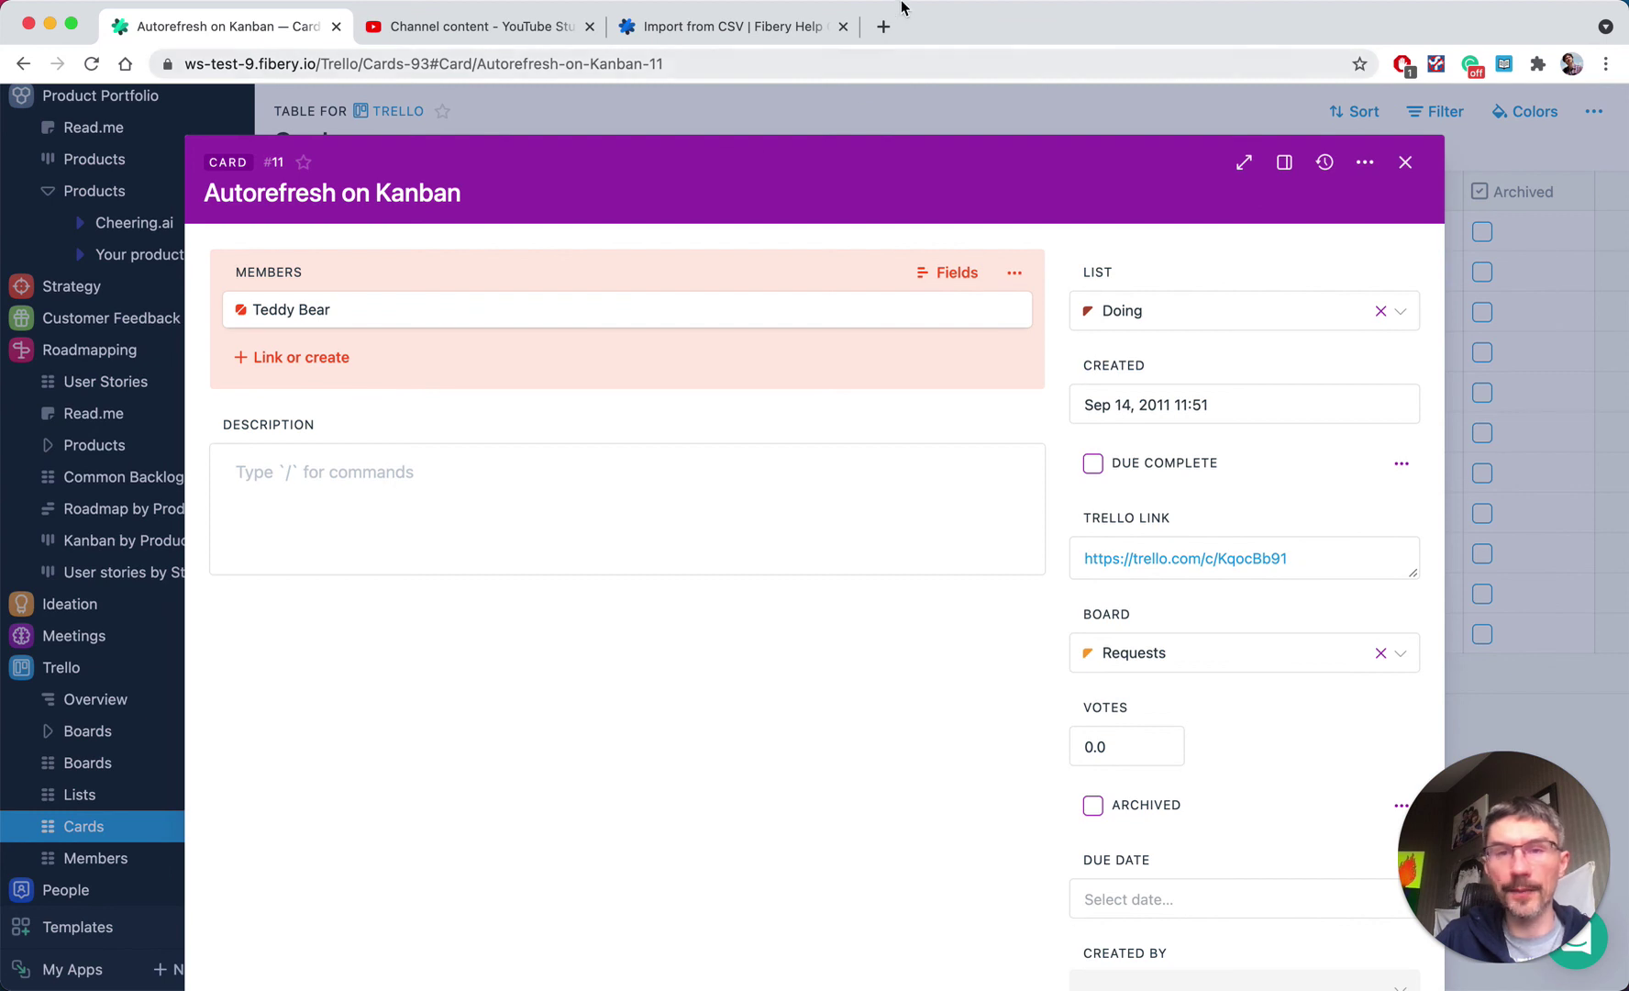
Step: Open the Fibery API documentation at api.fibery.io in a new browser tab
key("super+t")
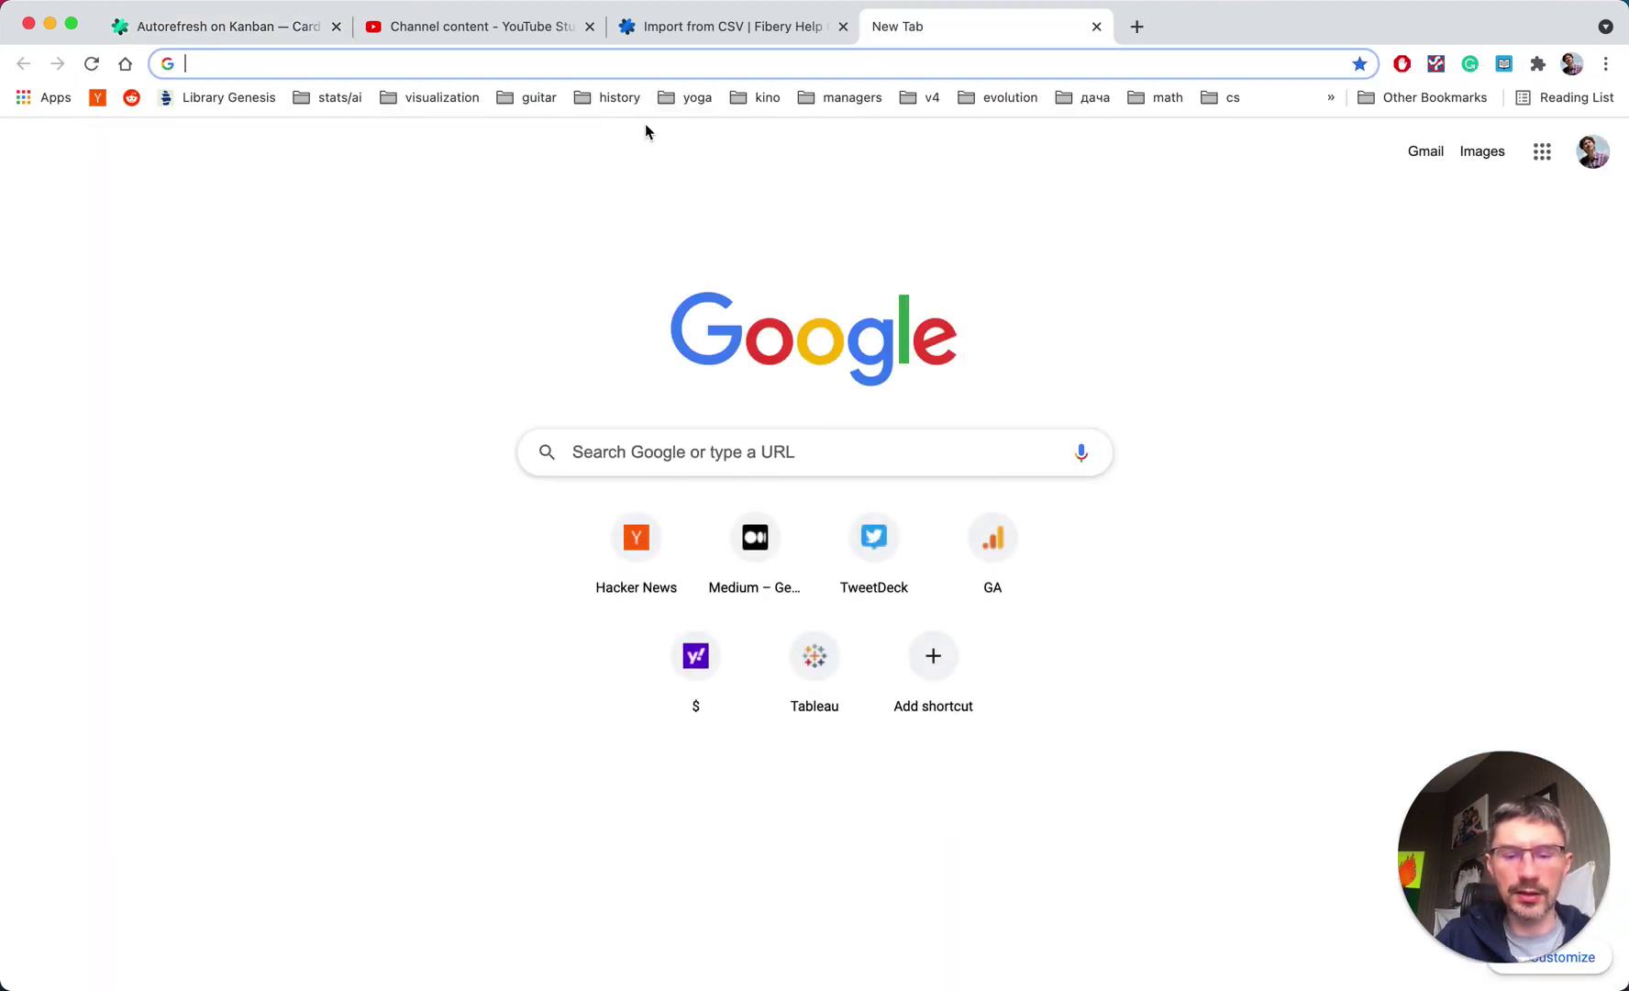
type("api")
key("Return")
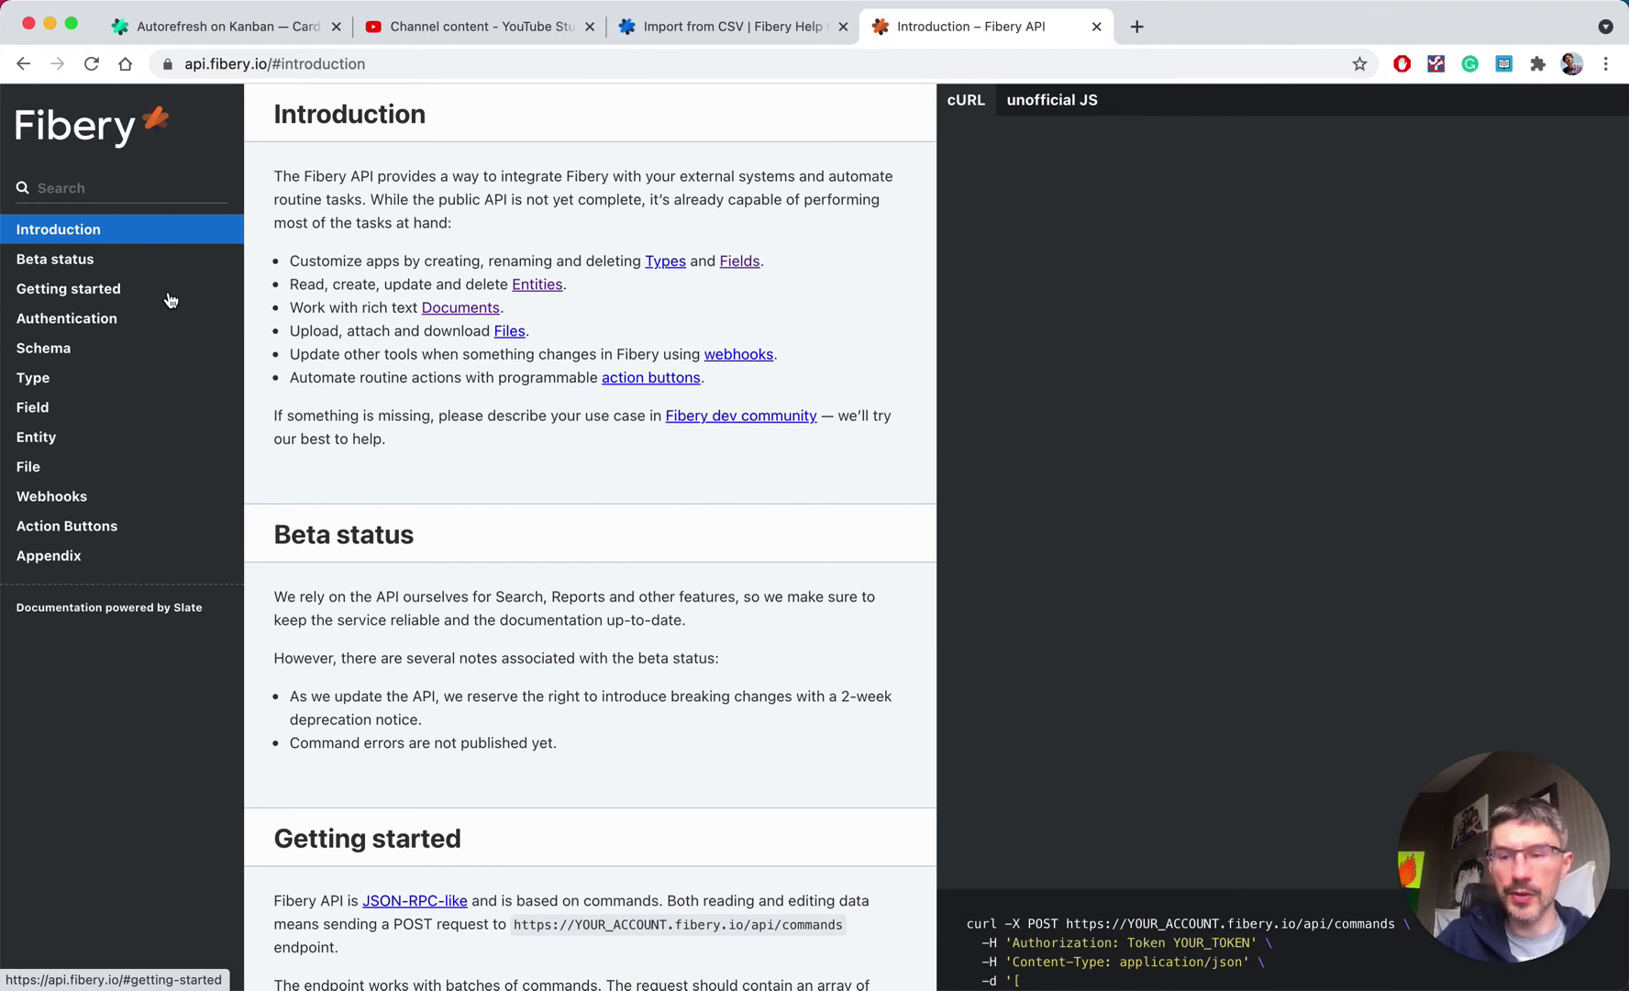
Step: Return to the Trello Cards page in Fibery, dismiss the open card, and show the workspace menu with its API Documentation link
left_click(222, 26)
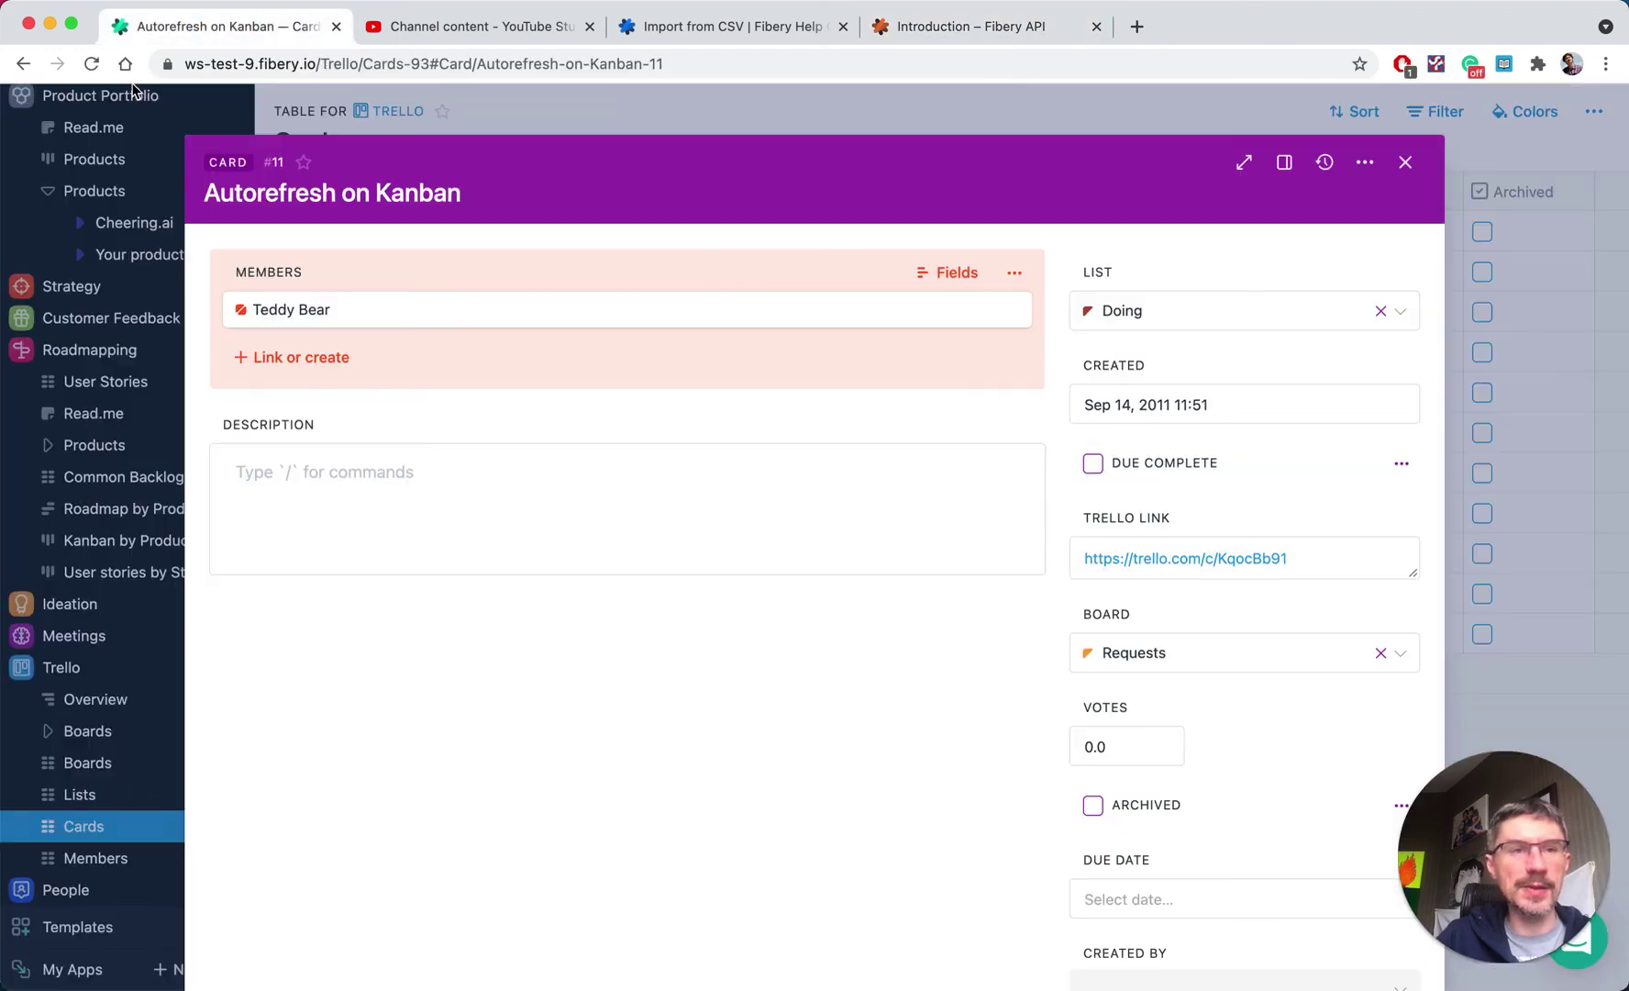
left_click(105, 130)
left_click(82, 119)
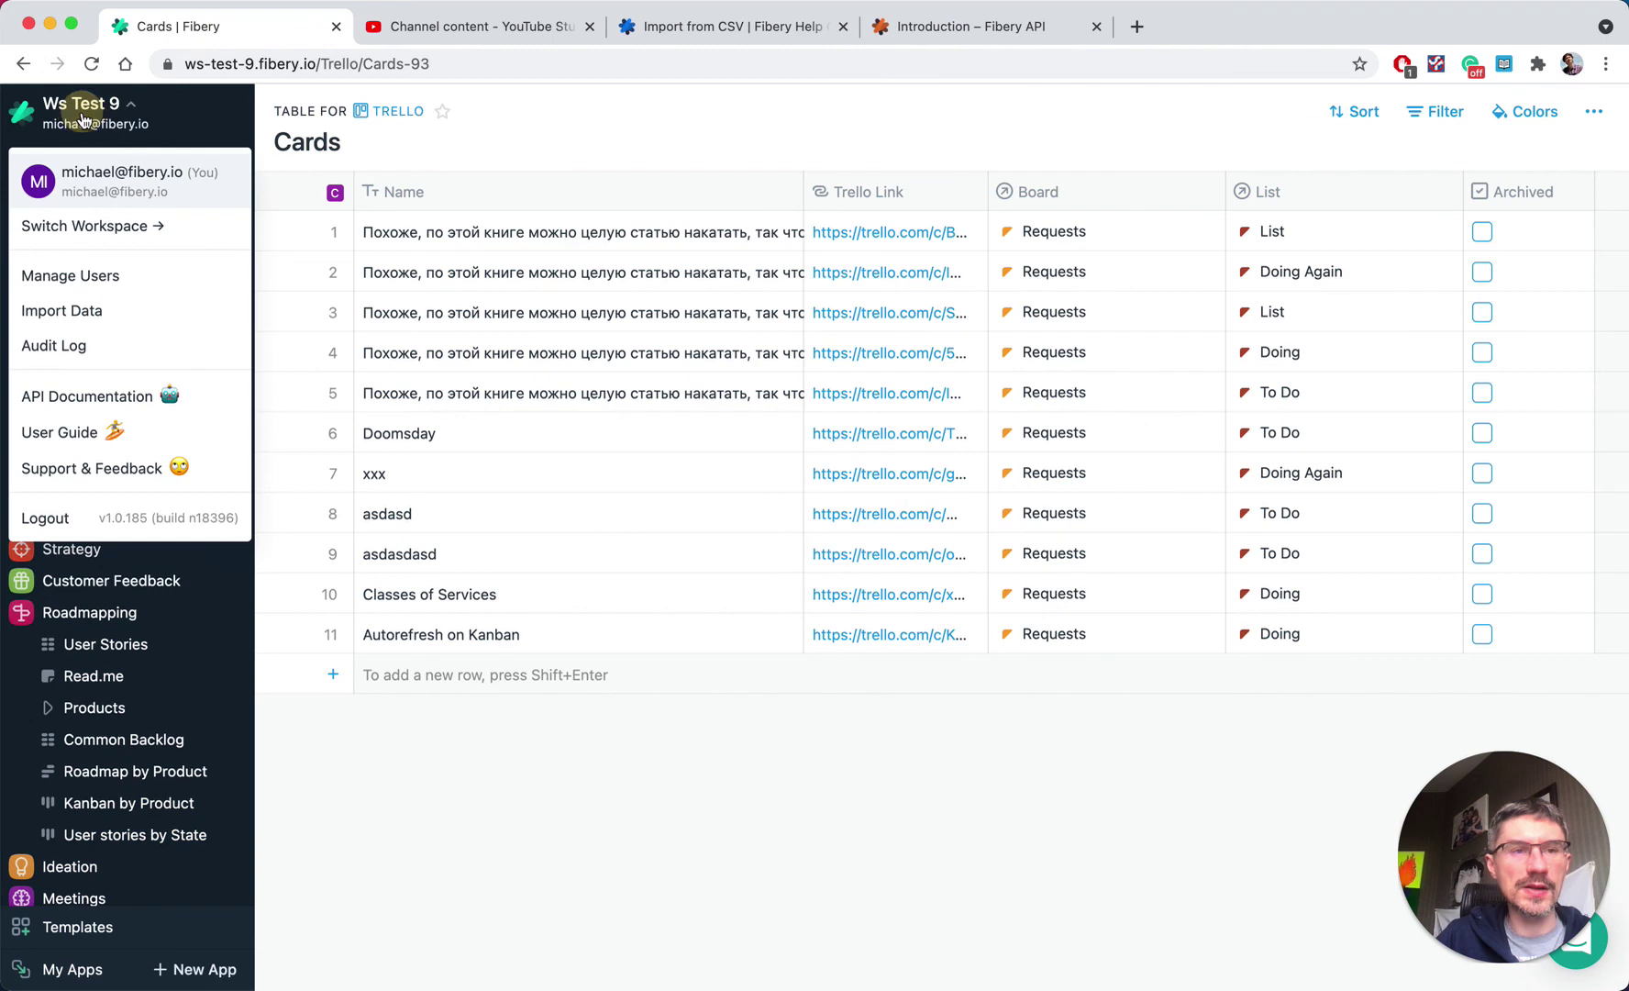